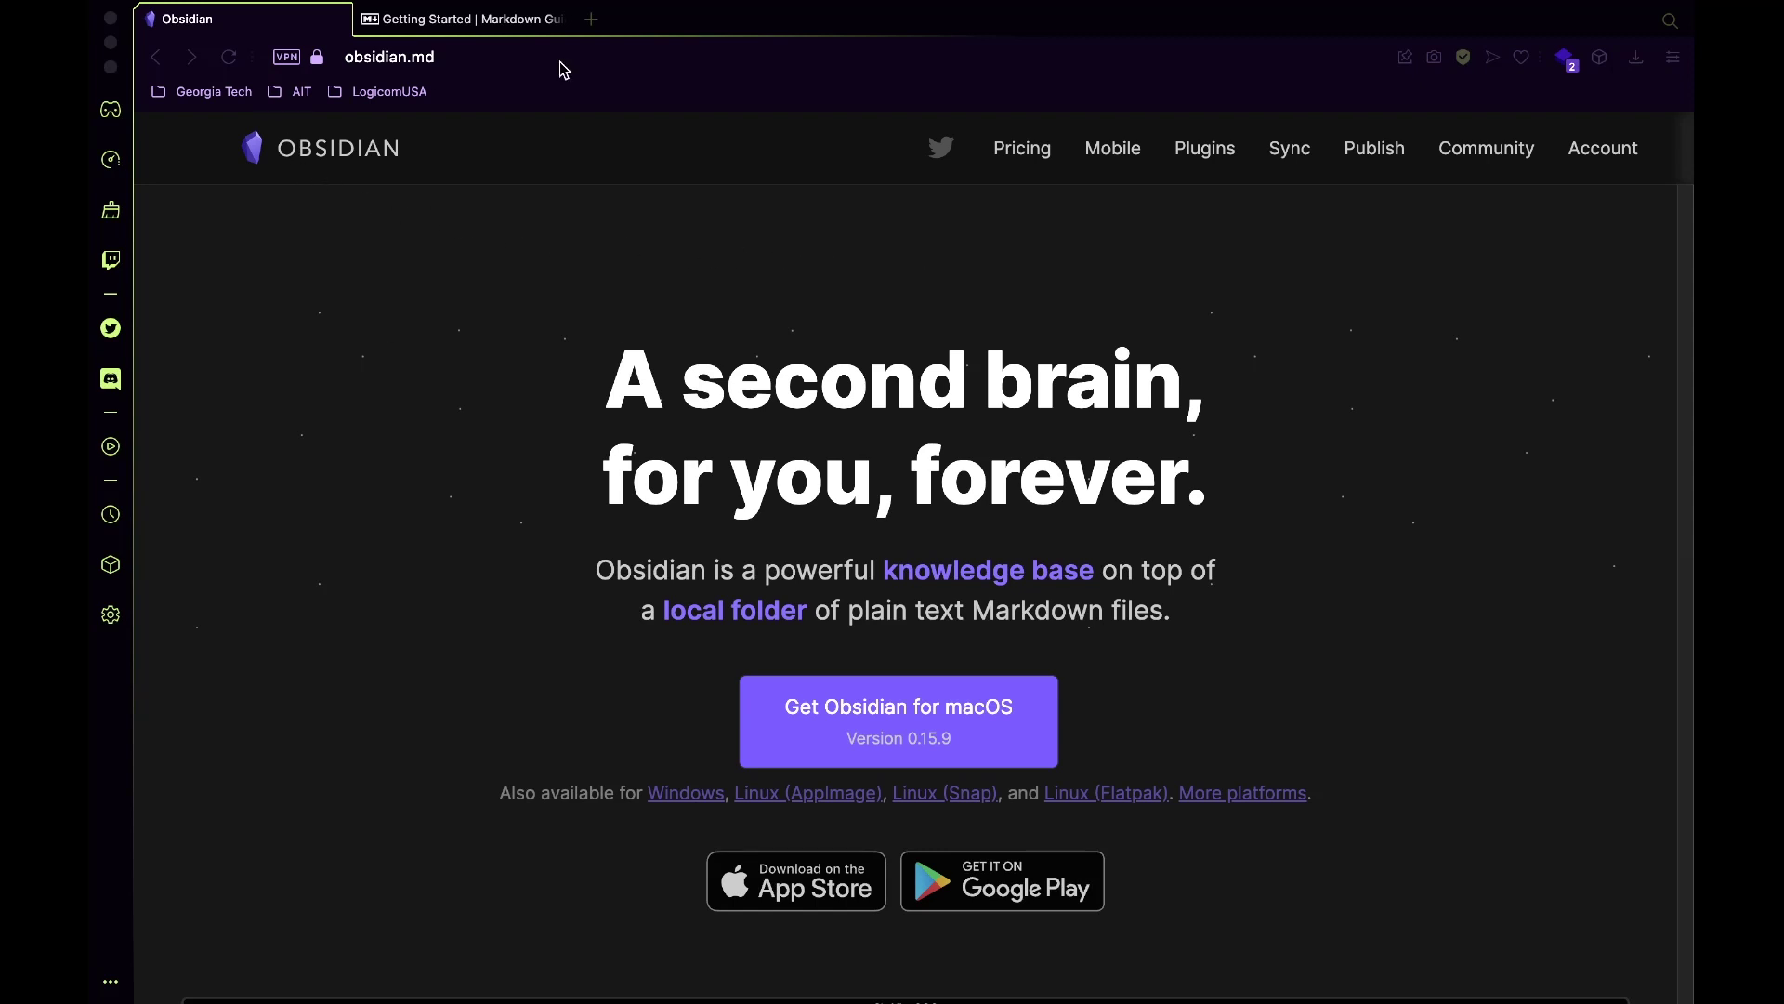
- Scroll the obsidian.md home page past the app screenshot down to the user testimonials
click(811, 157)
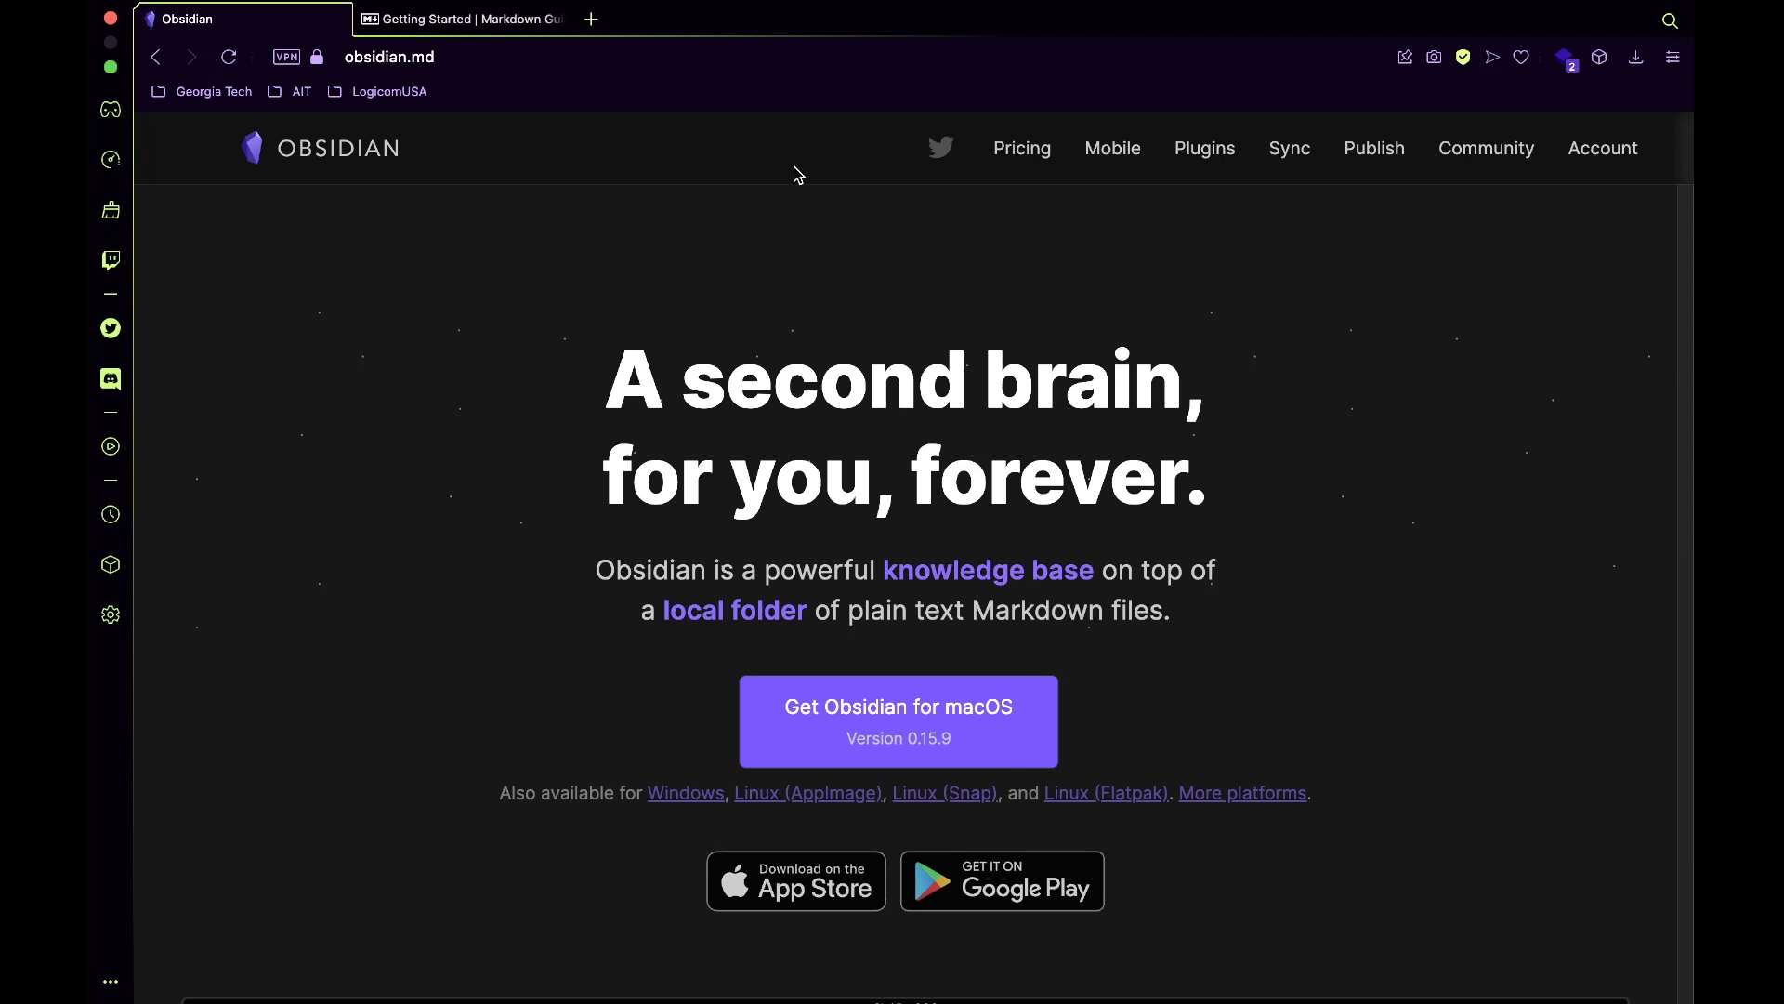
scroll(1257, 439, down, 1)
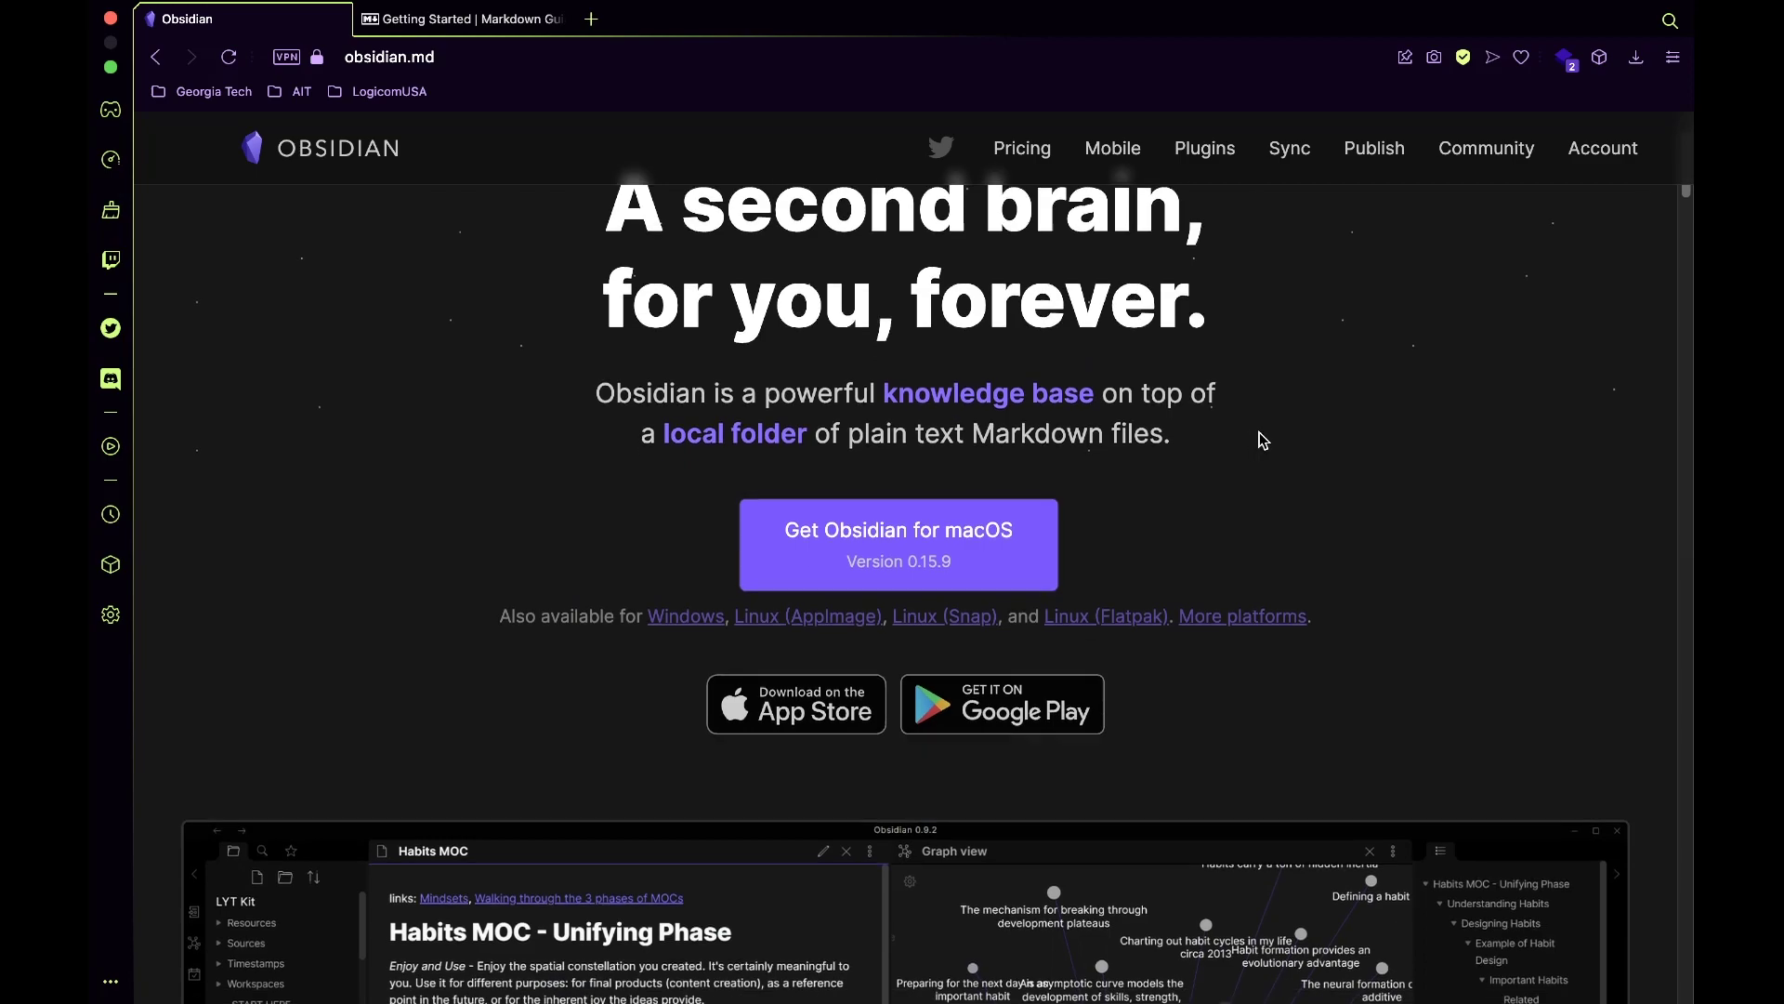
scroll(1262, 439, down, 8)
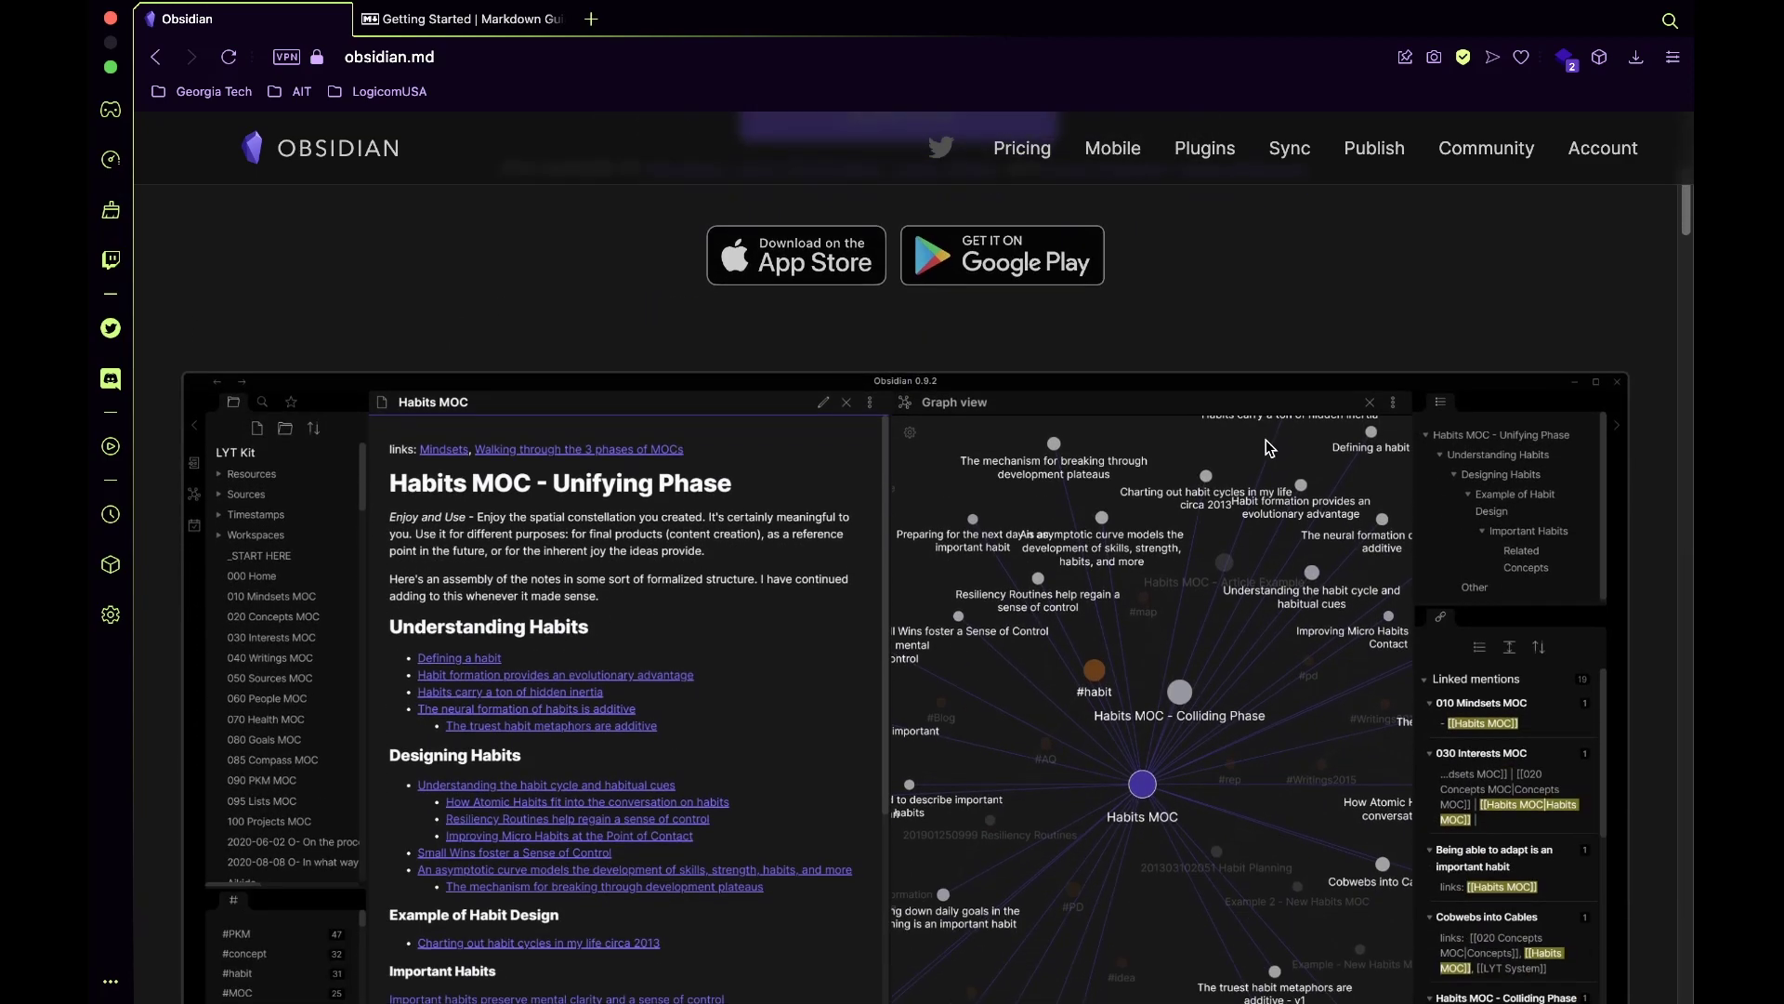
scroll(1269, 448, down, 6)
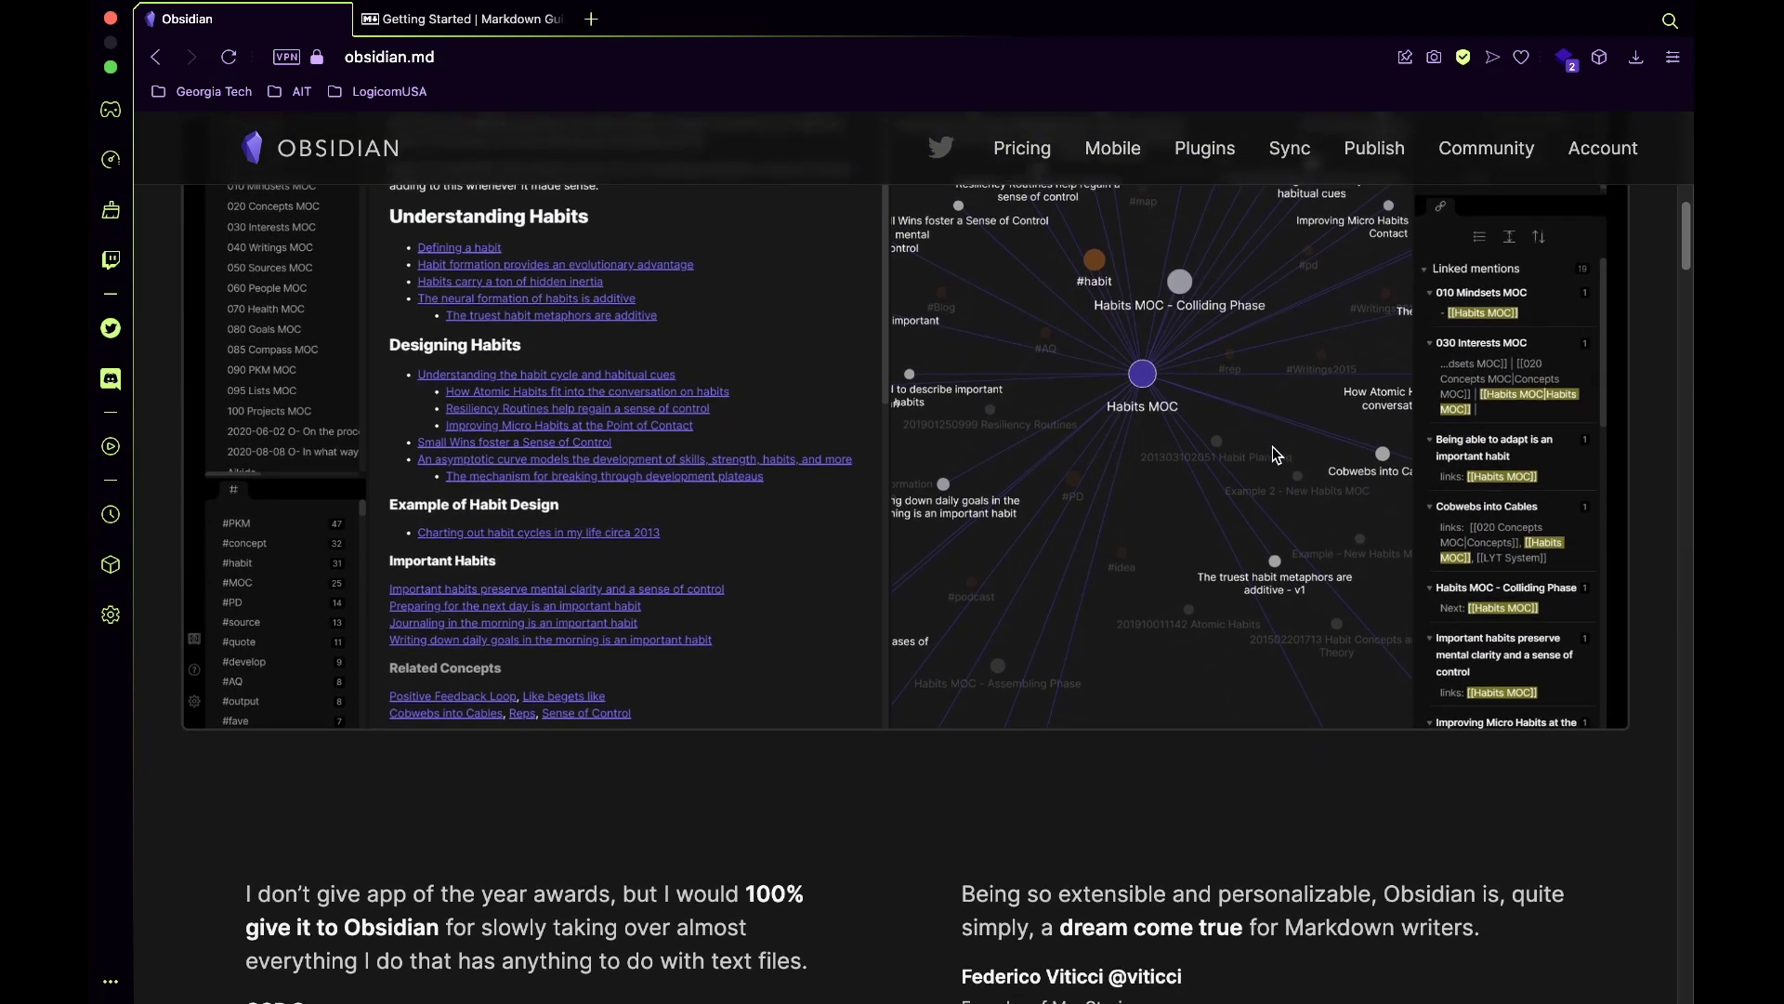
scroll(1277, 455, down, 3)
- Read the Markdown Guide's Getting Started page down to the Flavors of Markdown section
click(570, 20)
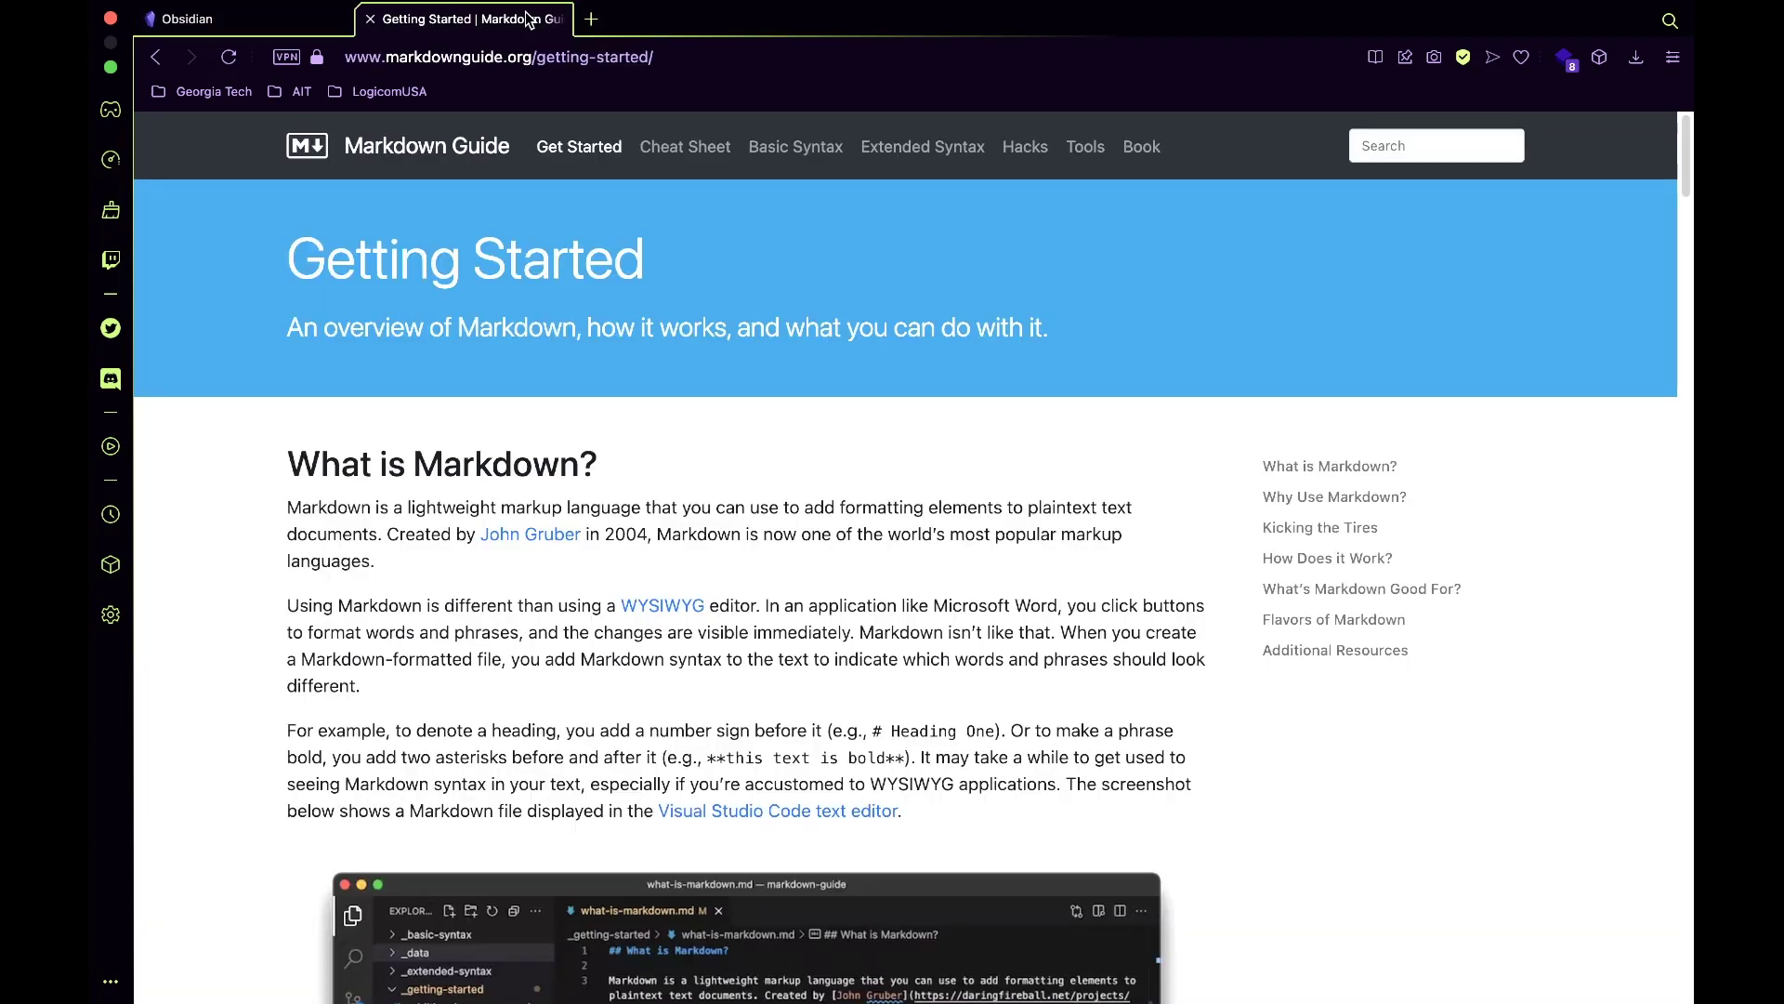
scroll(914, 406, down, 3)
scroll(914, 406, down, 6)
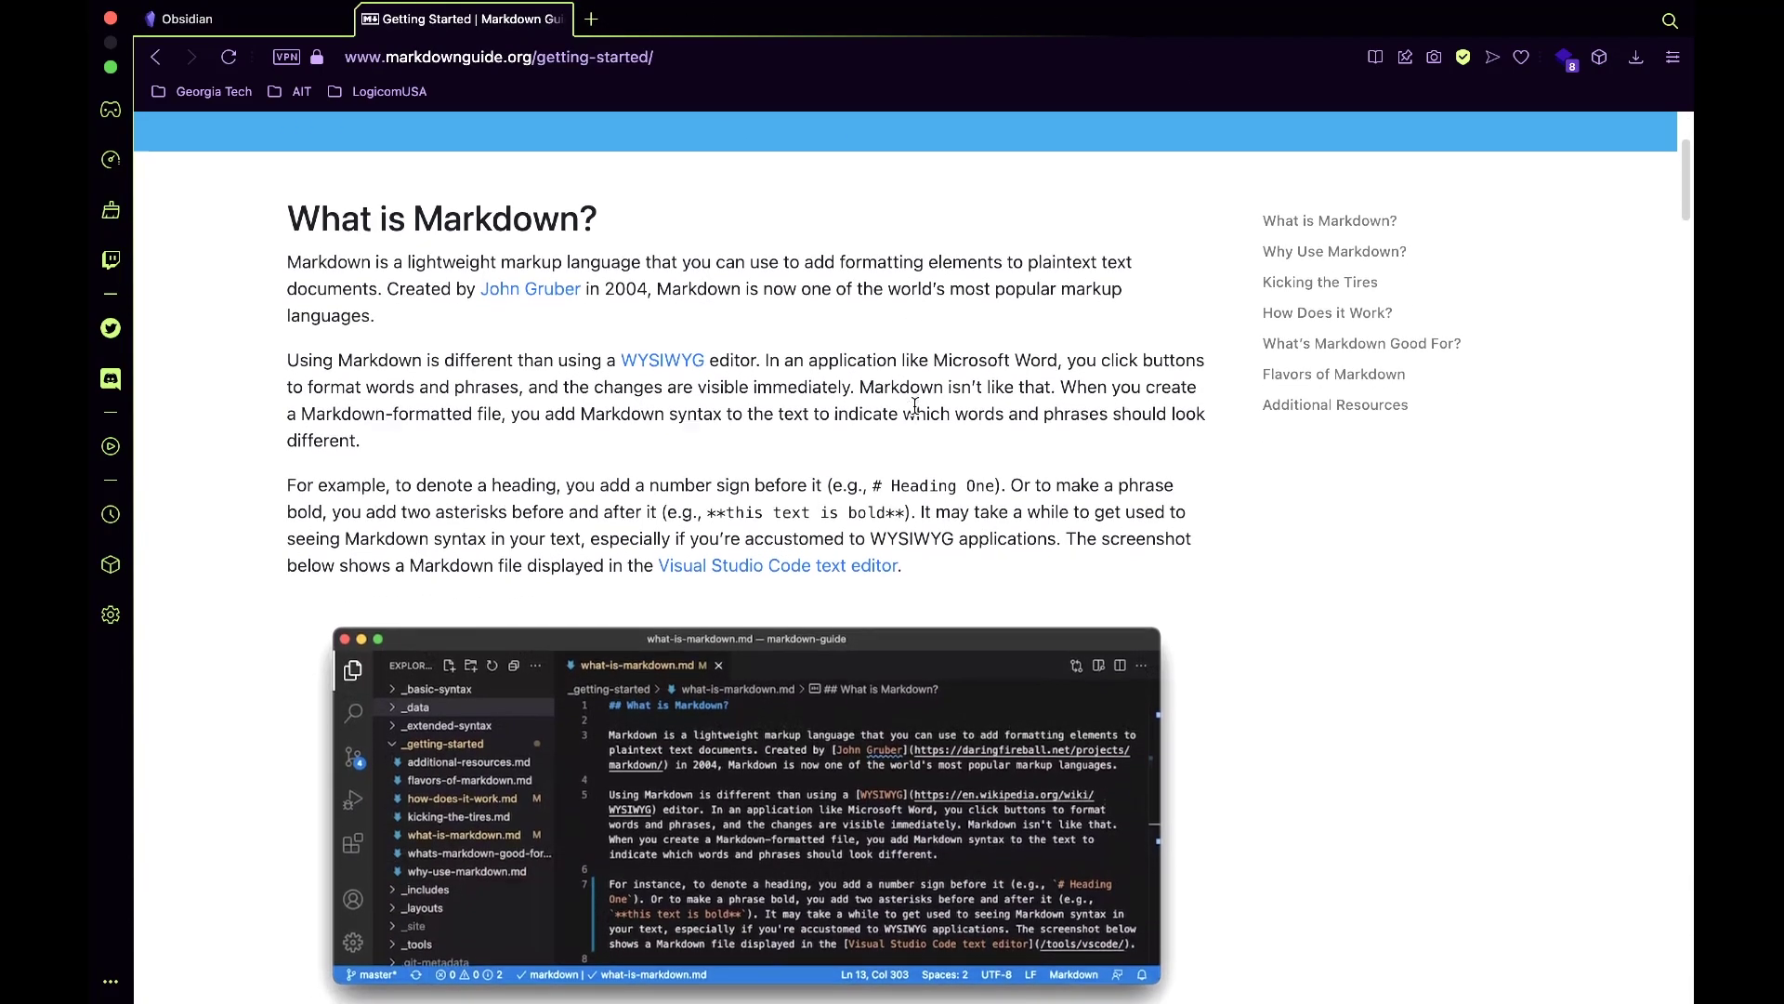
scroll(913, 406, down, 13)
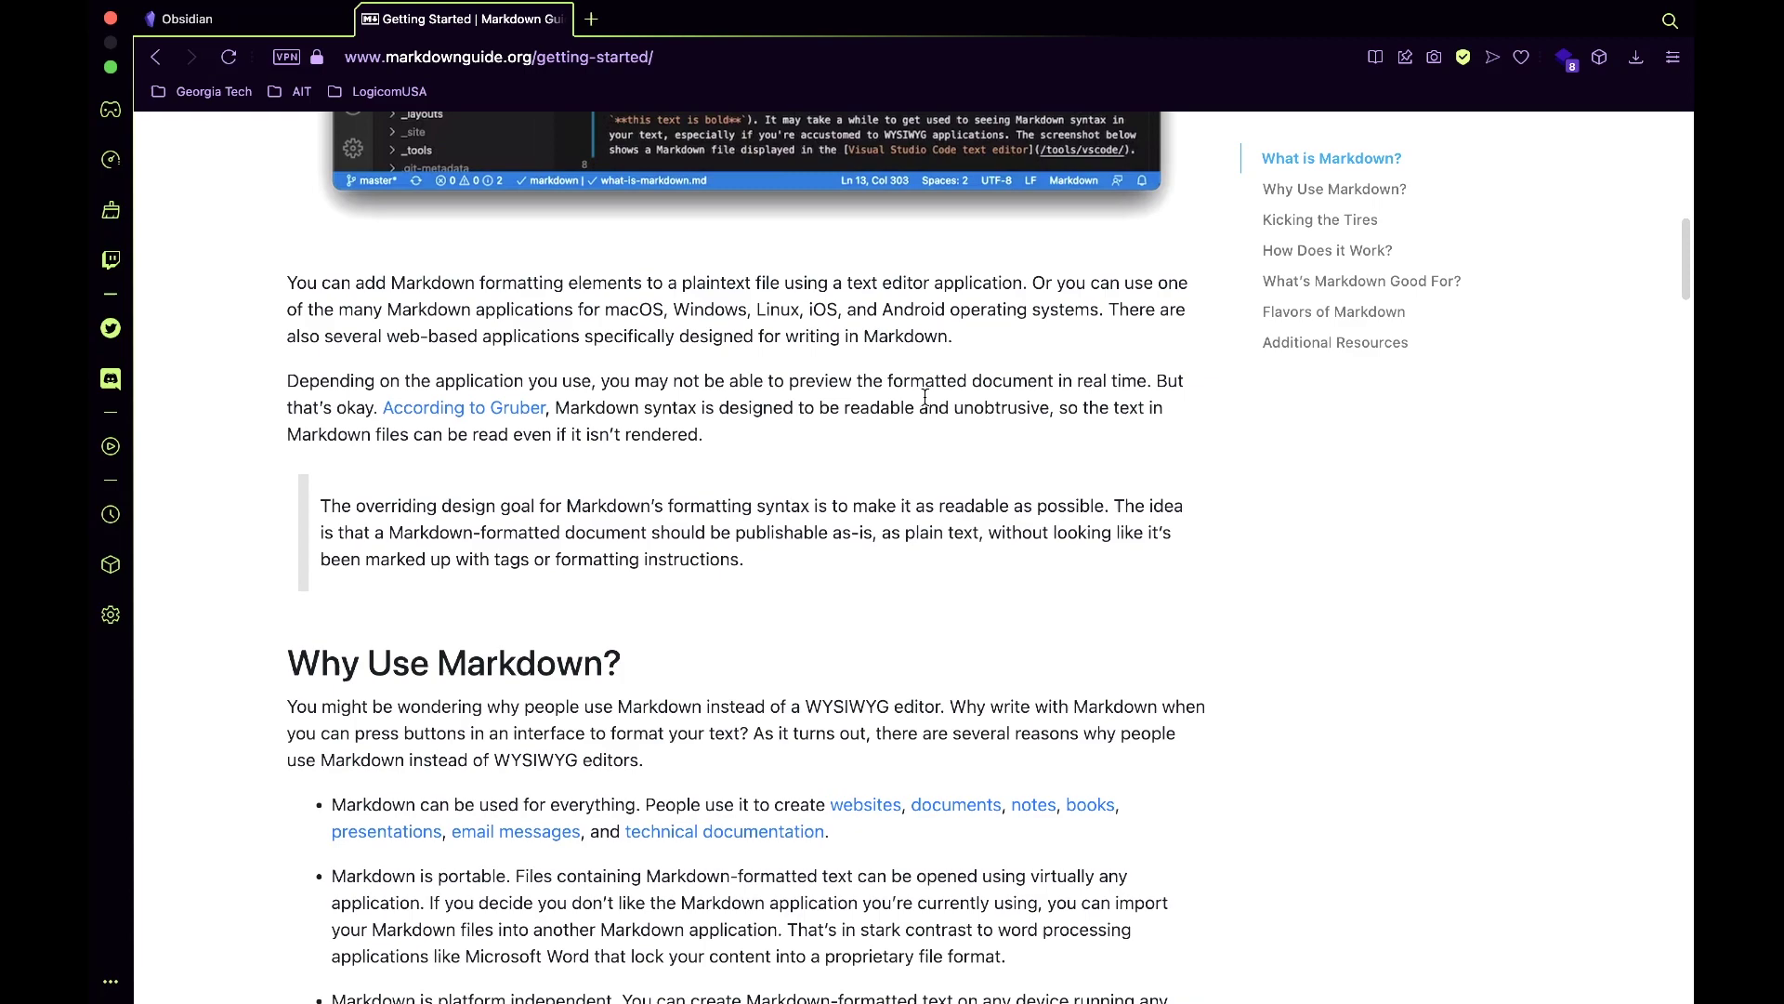
scroll(932, 402, down, 8)
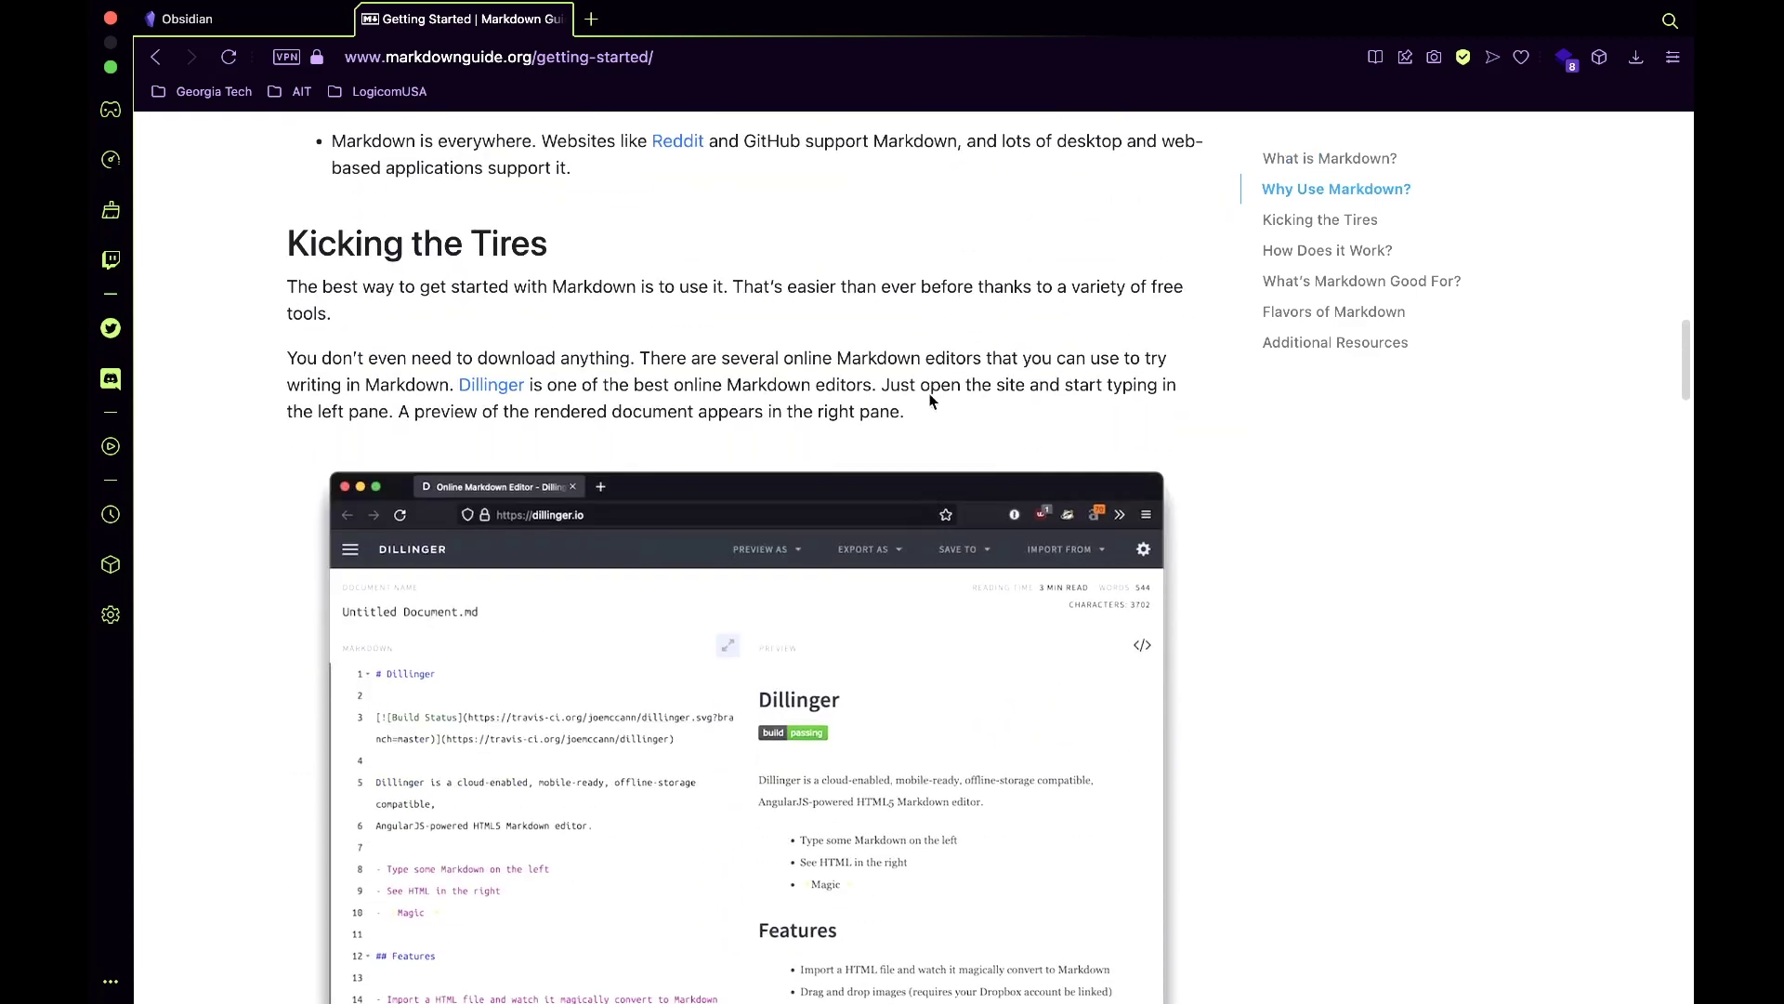
scroll(932, 401, down, 10)
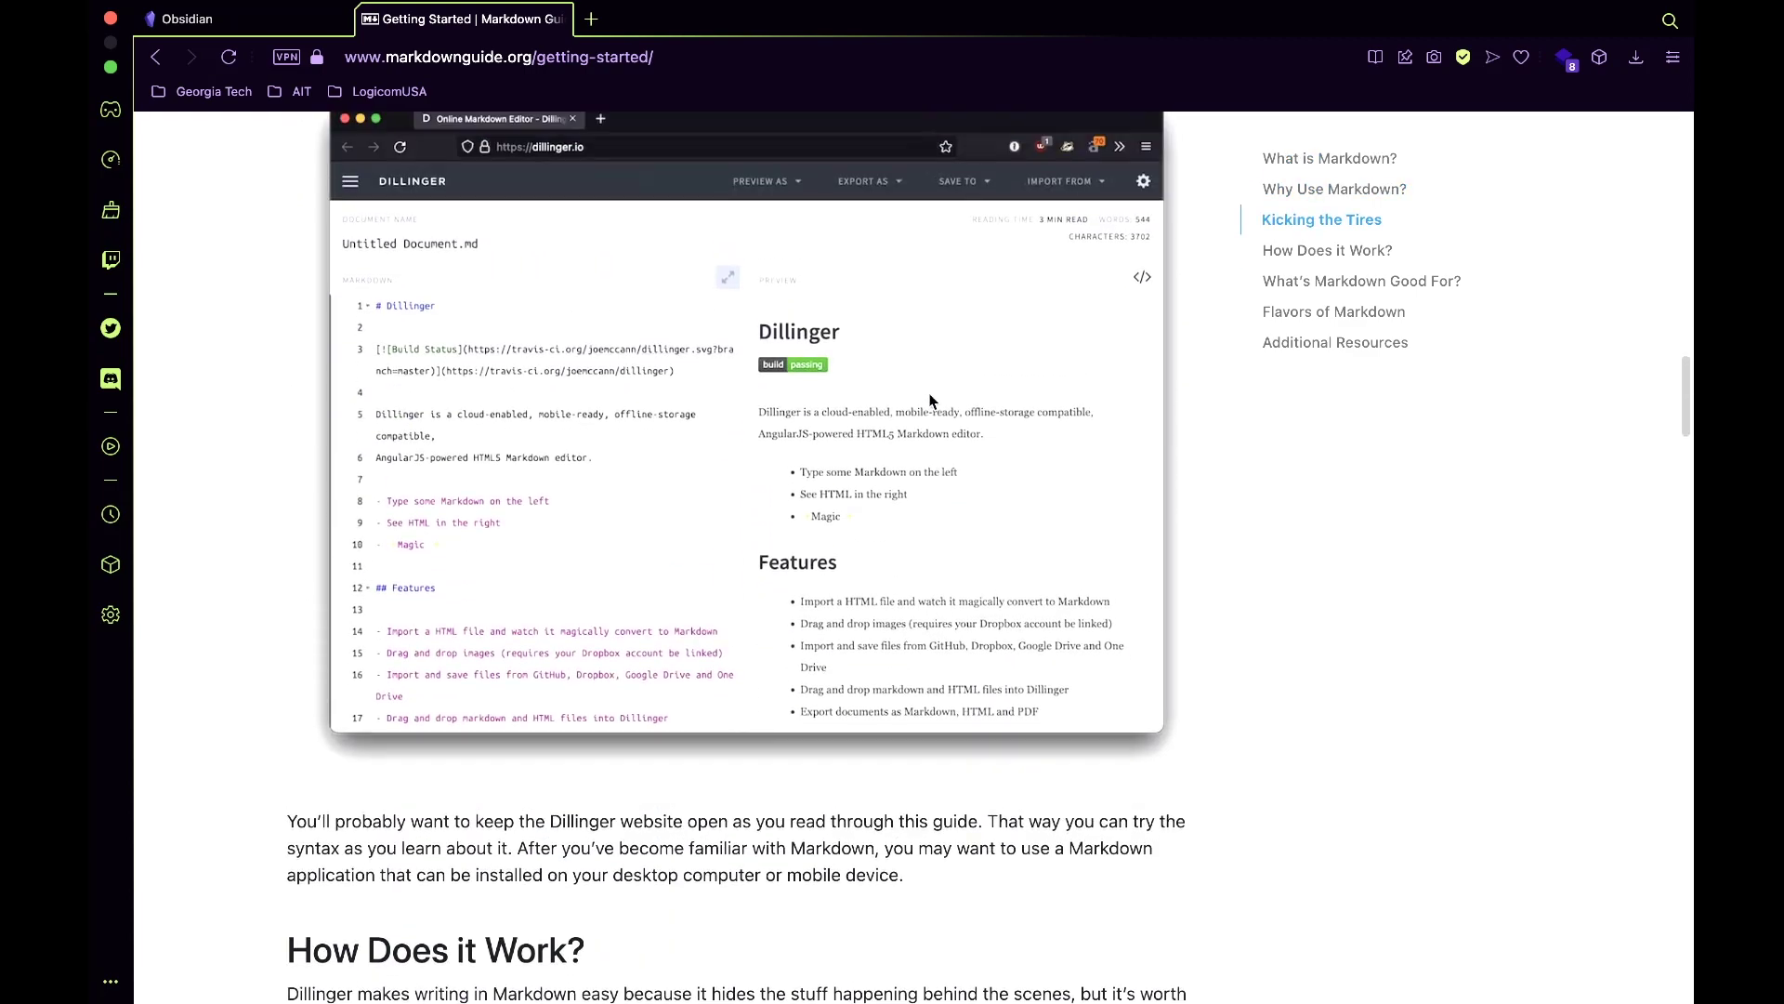
scroll(932, 401, down, 17)
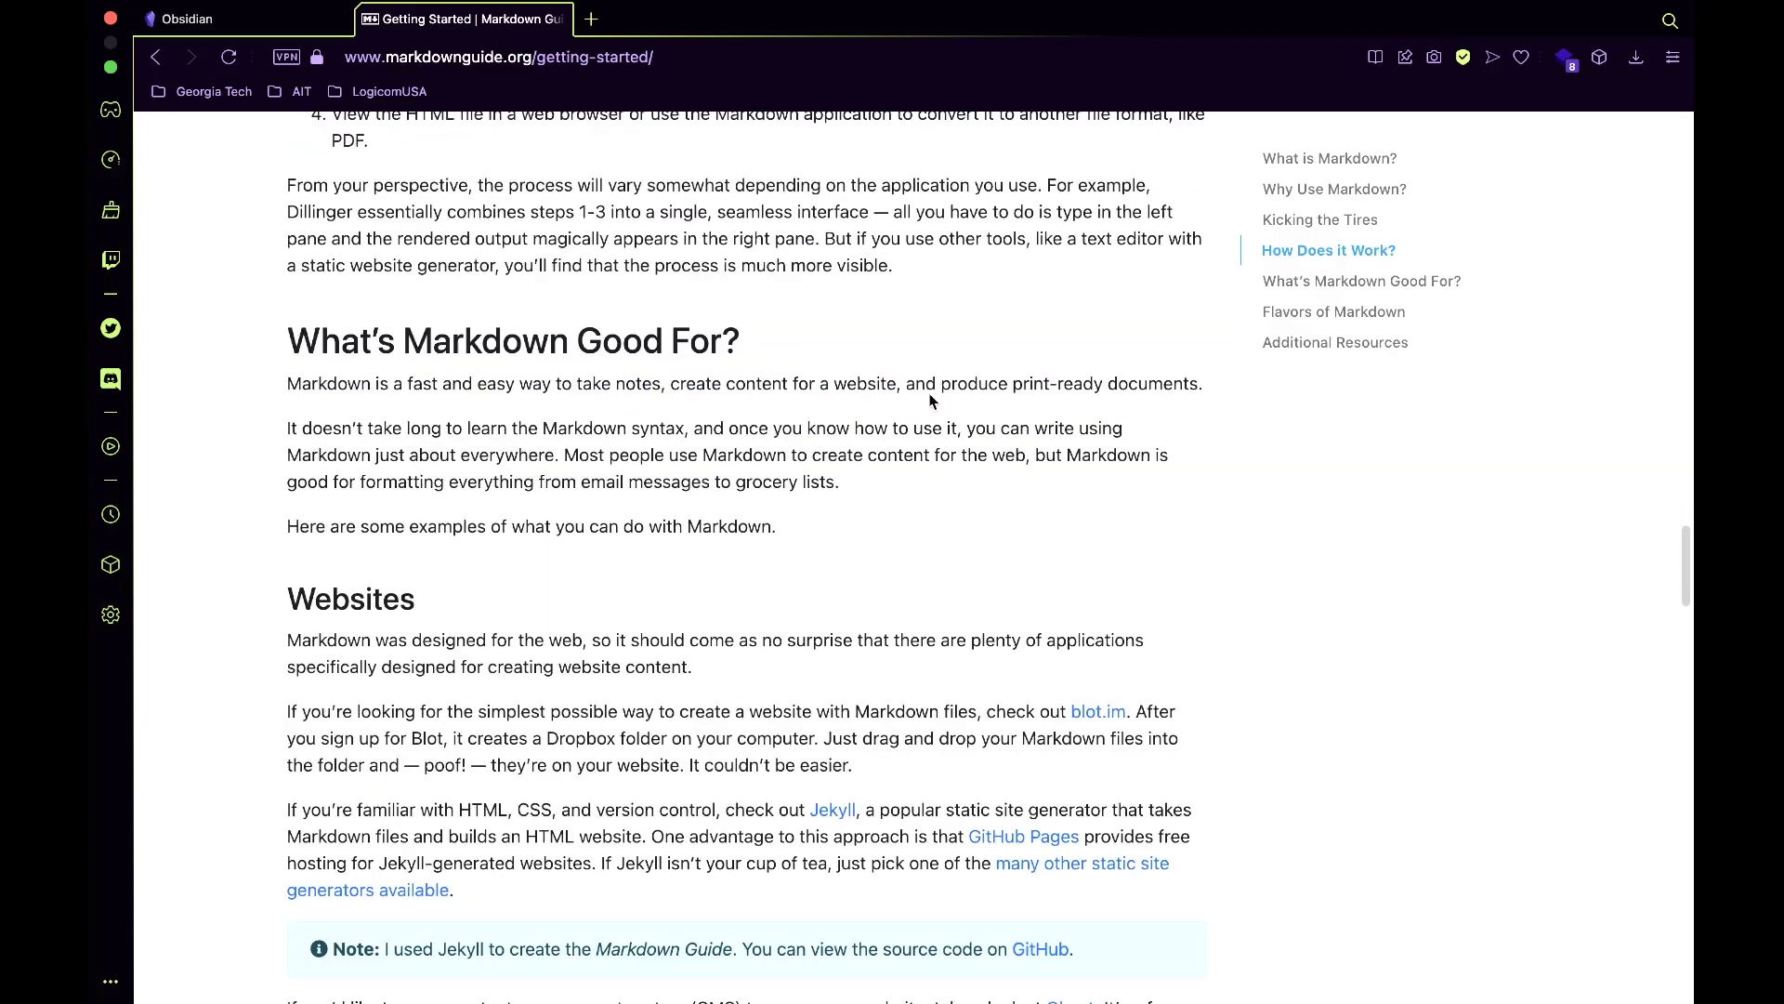
scroll(936, 402, down, 18)
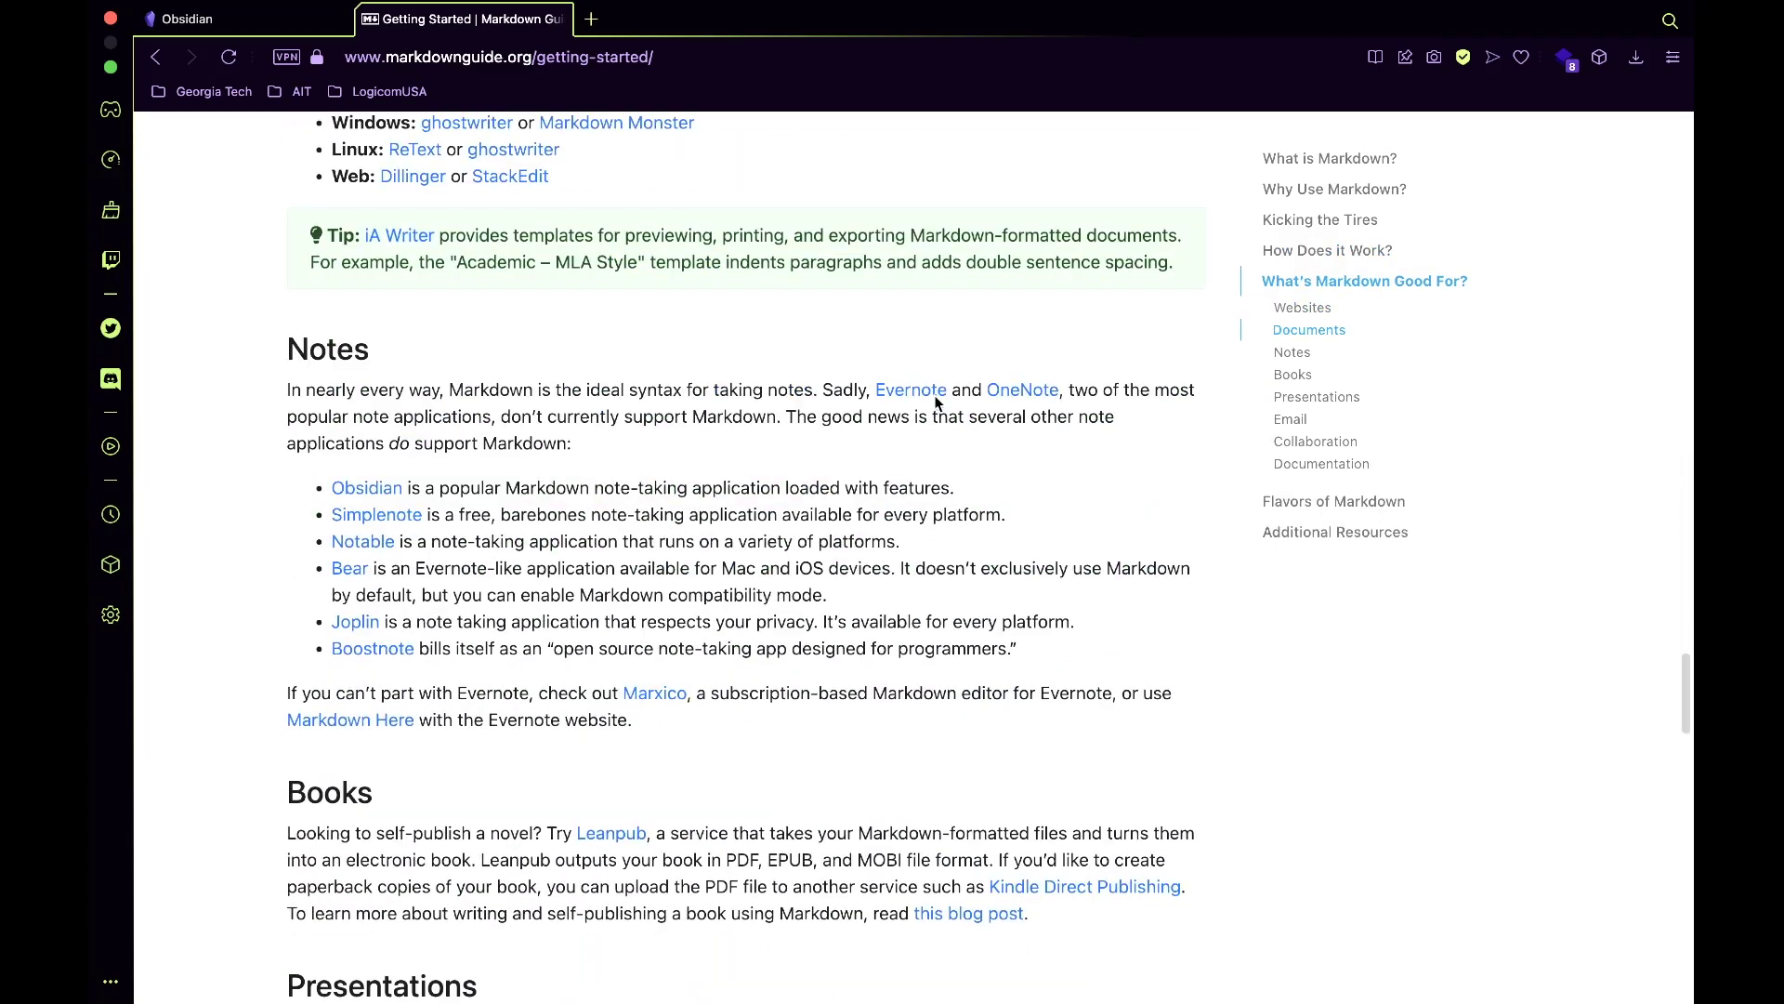
scroll(936, 395, down, 9)
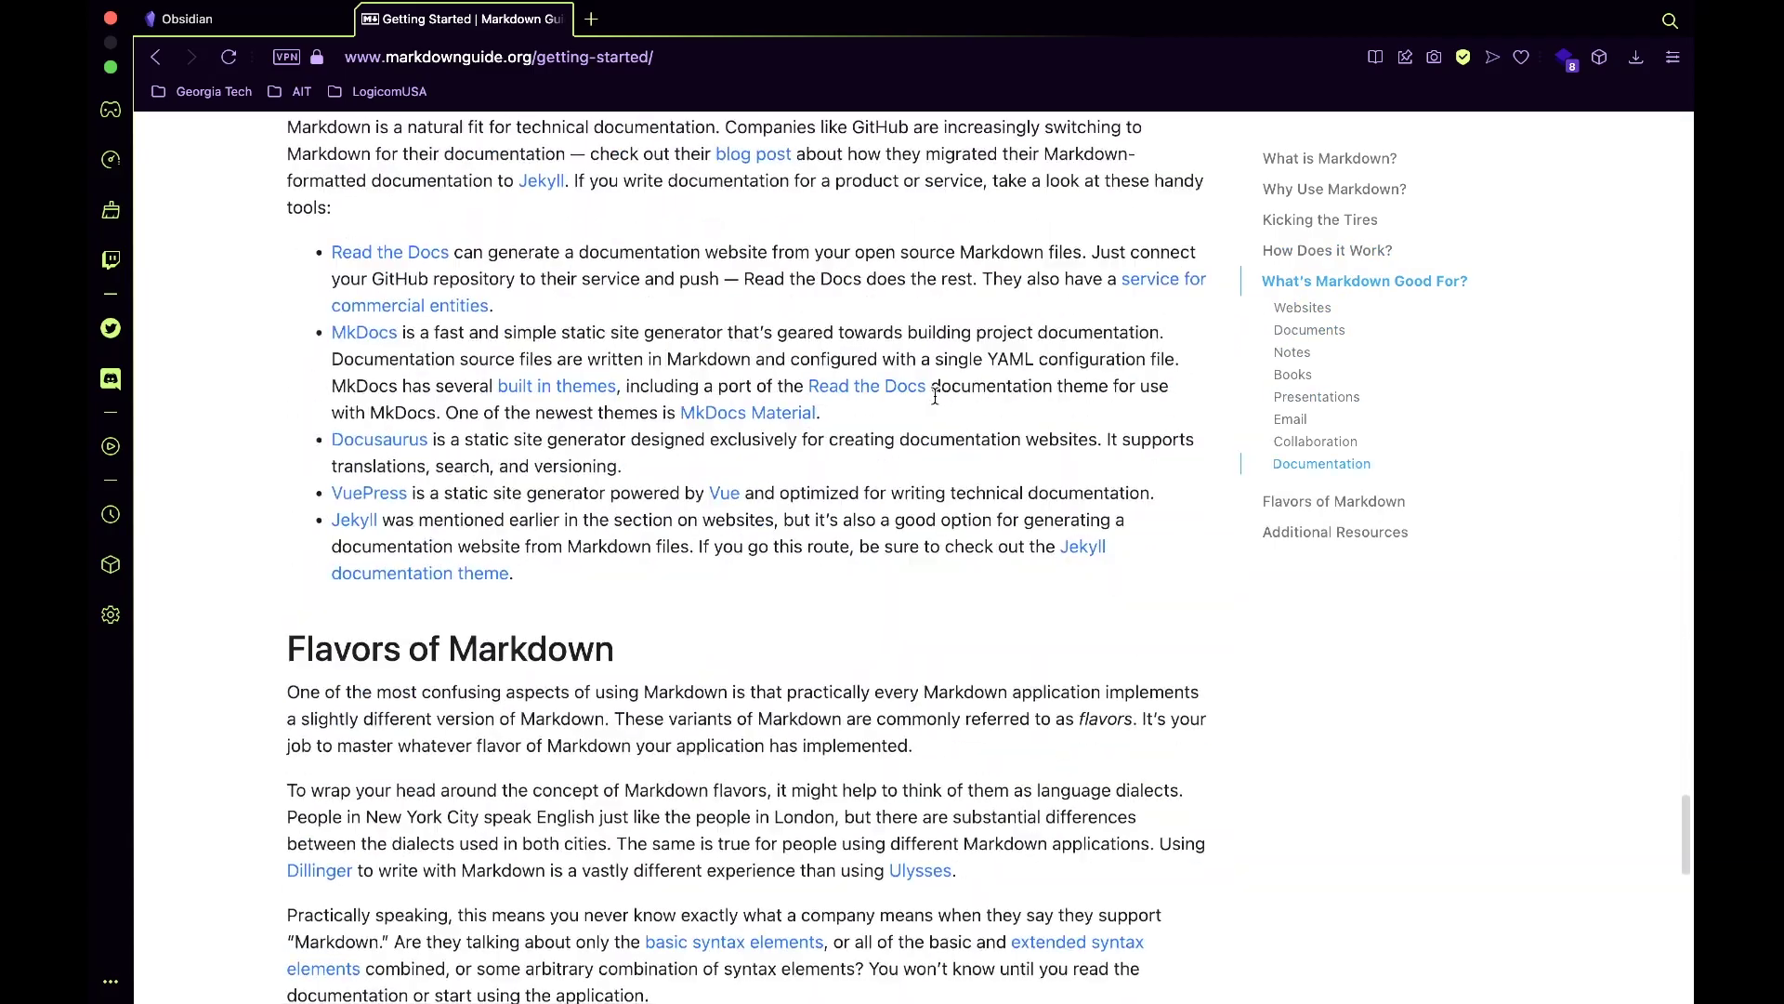
- Return to the Obsidian home page and scroll to the 'Everything is connected' Graph View section
click(251, 46)
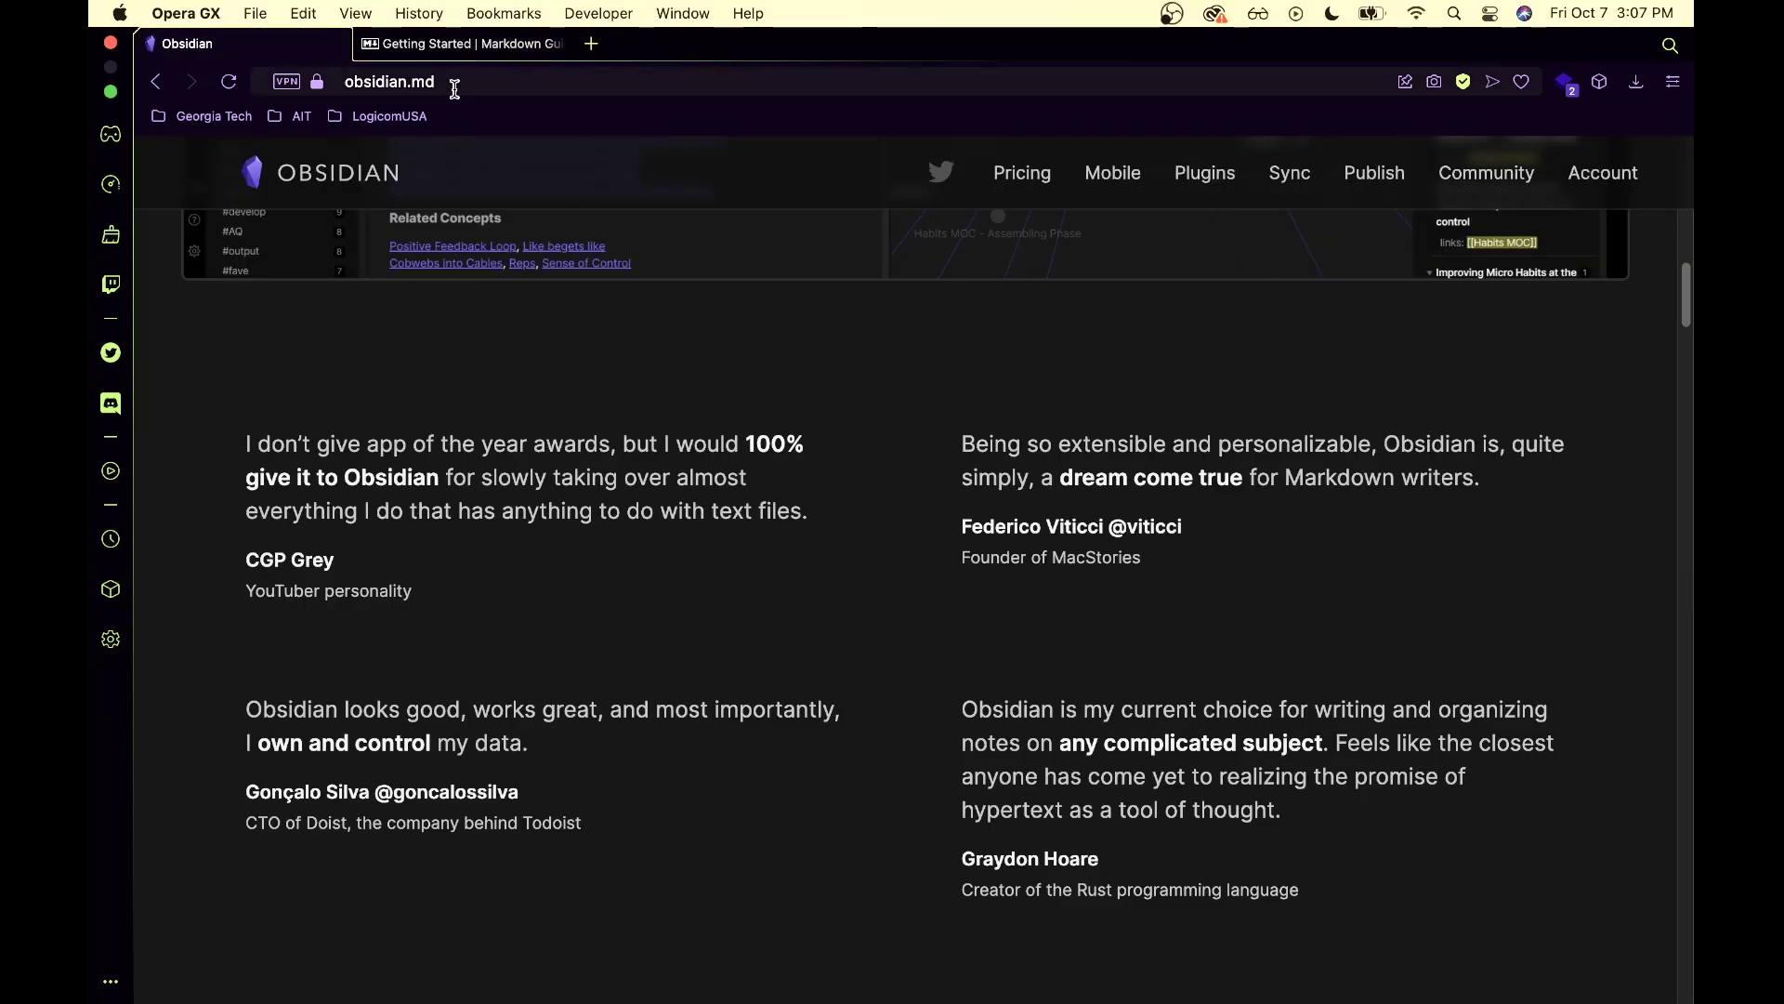
scroll(684, 454, down, 4)
scroll(685, 453, down, 18)
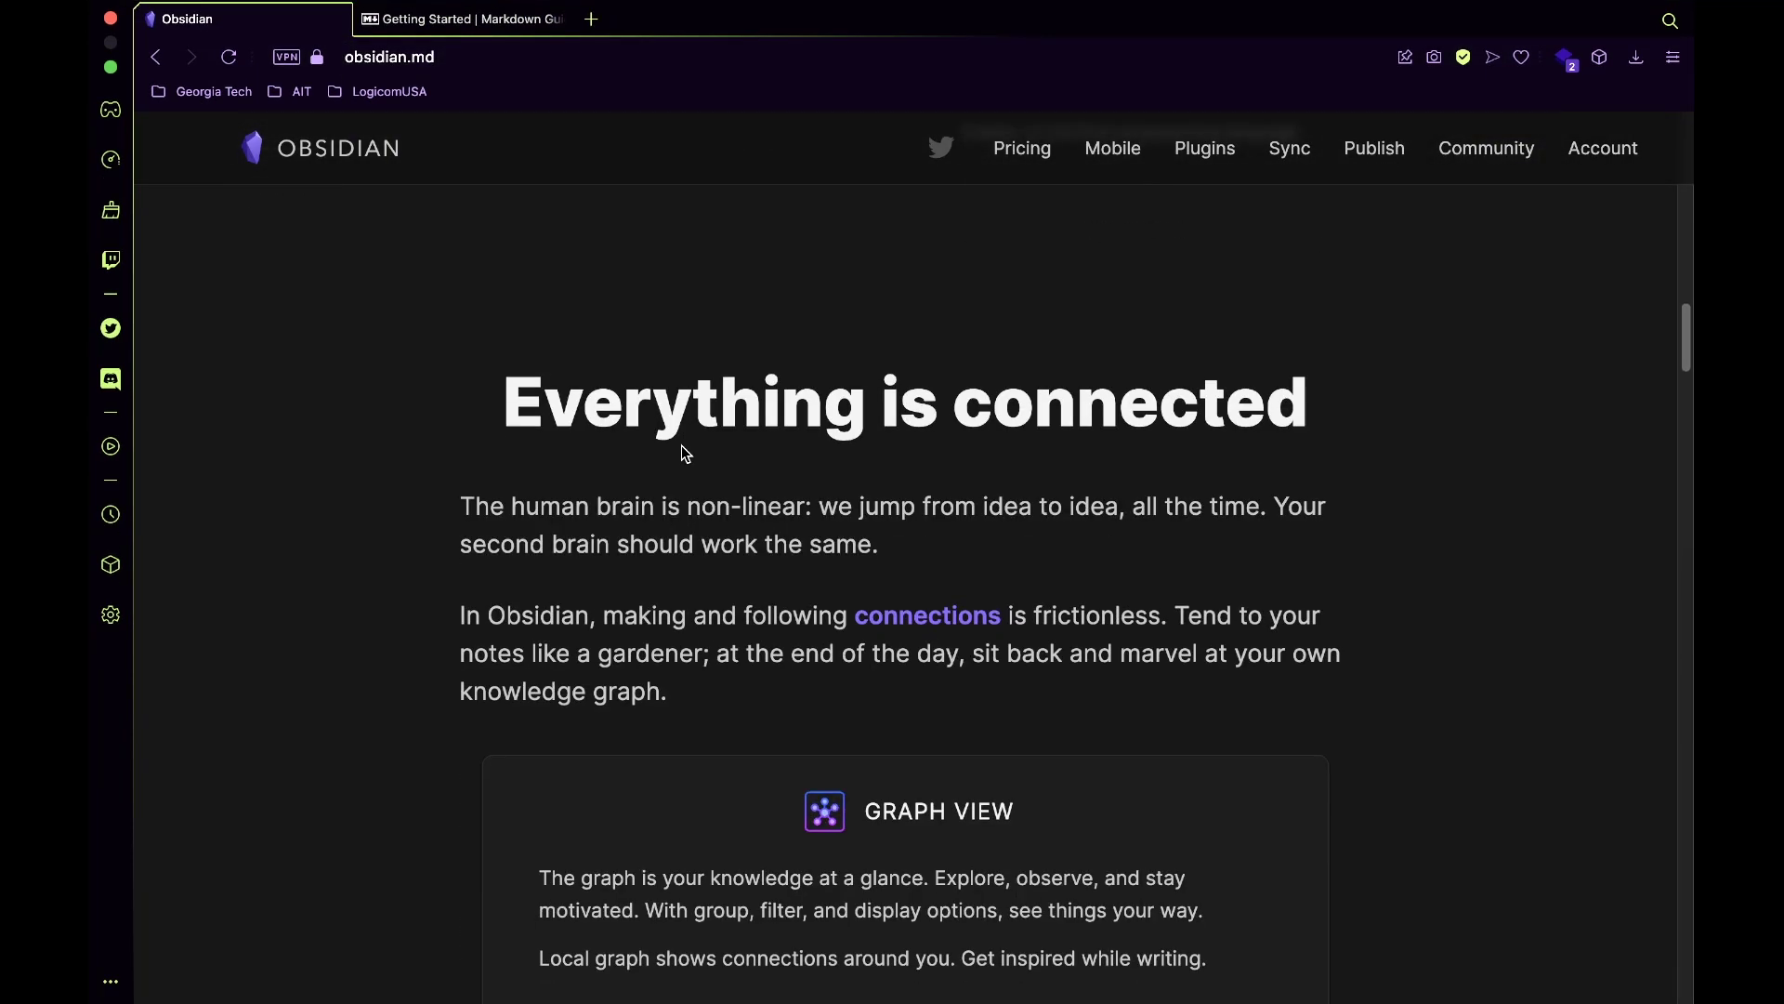
scroll(693, 450, down, 2)
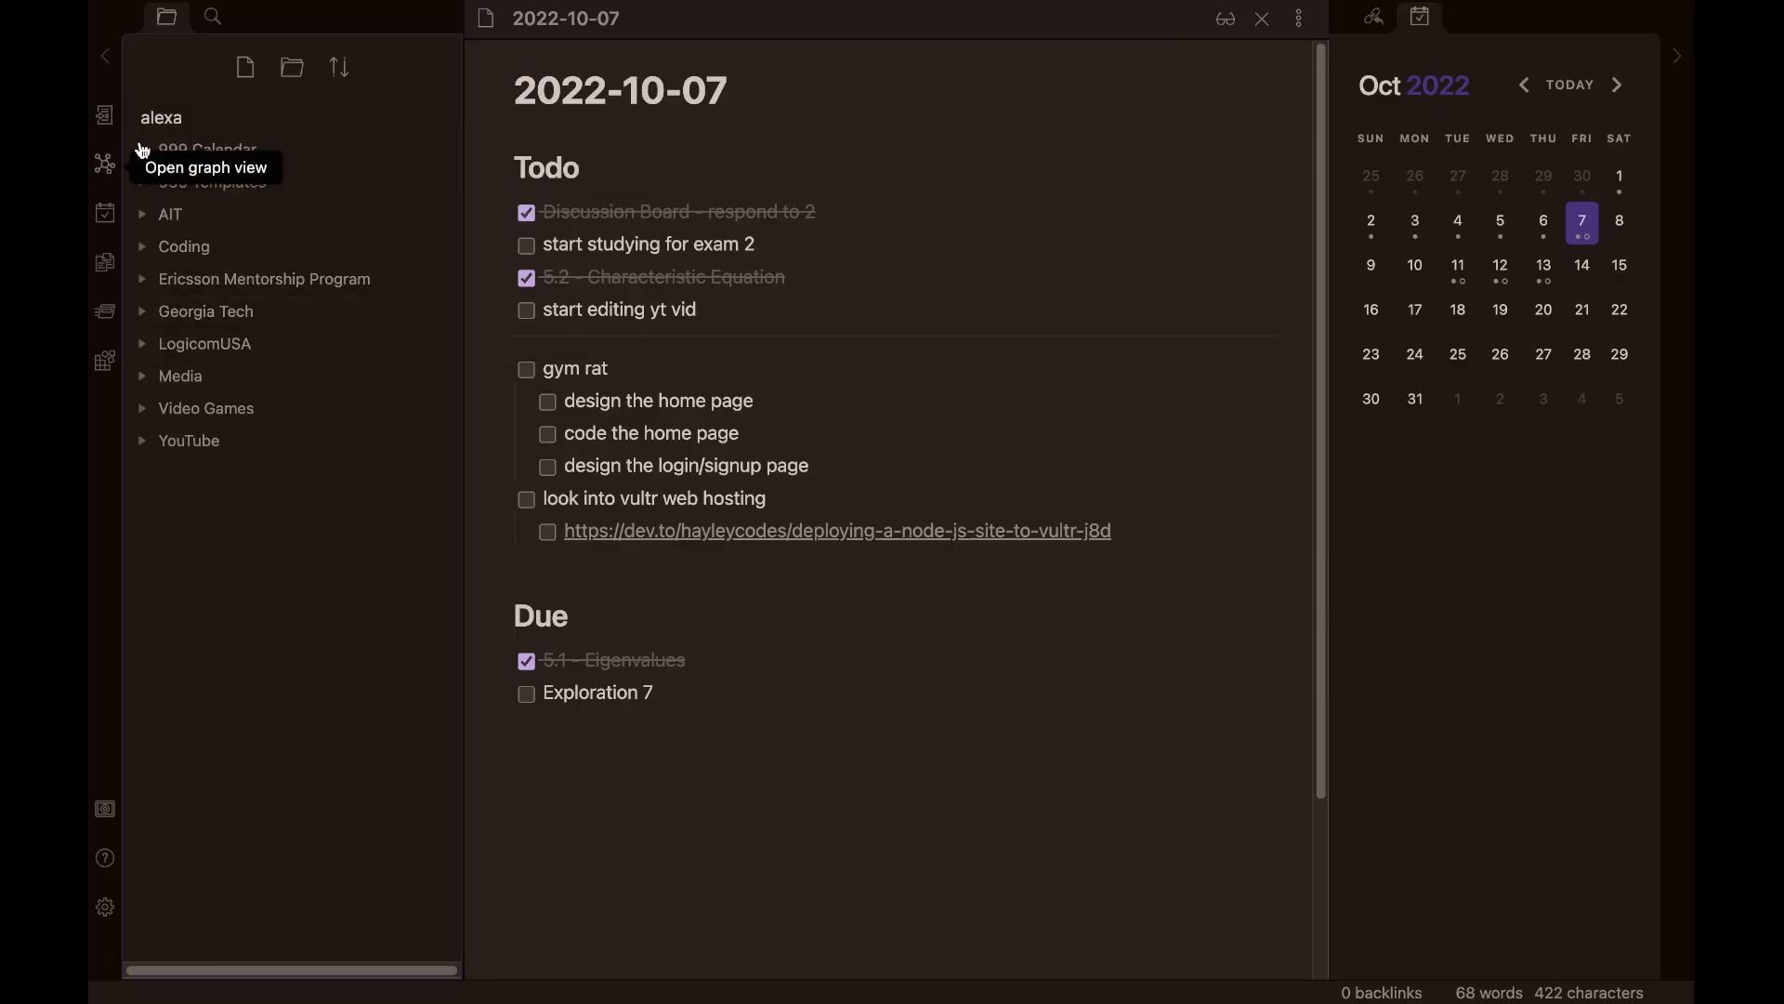
- Show the vault's graph view, then expand the Georgia Tech and 999 Templates folders
click(105, 163)
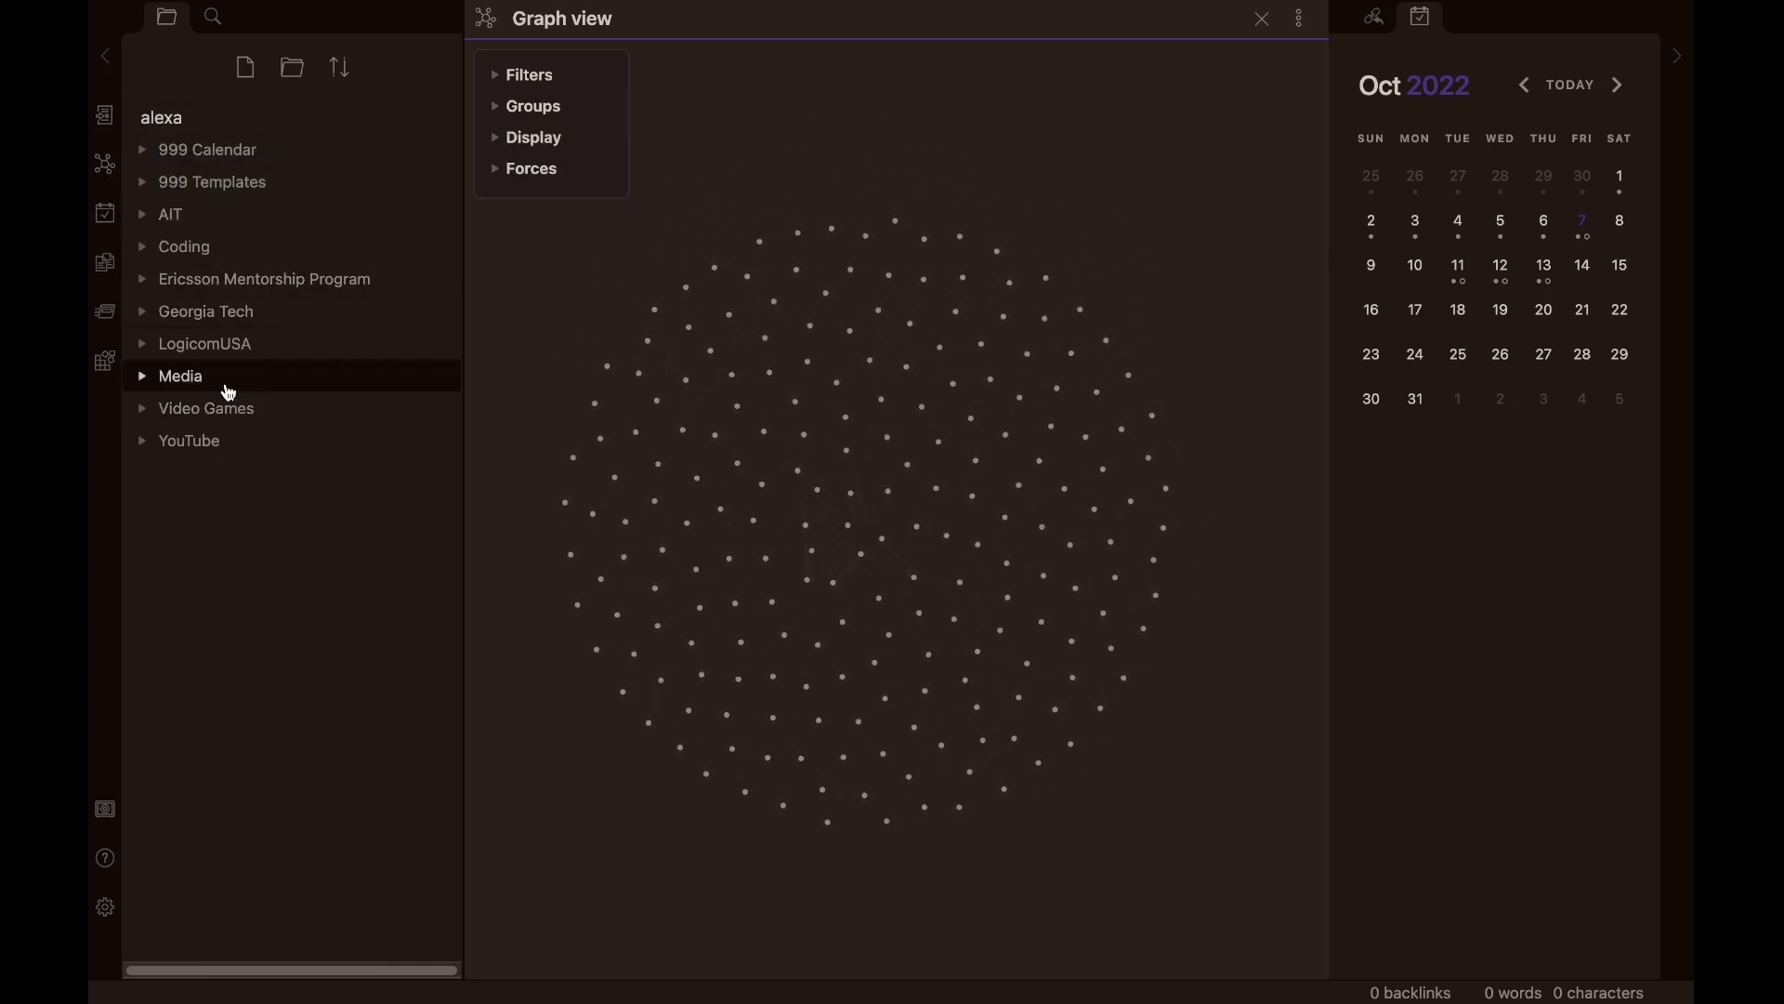
click(223, 312)
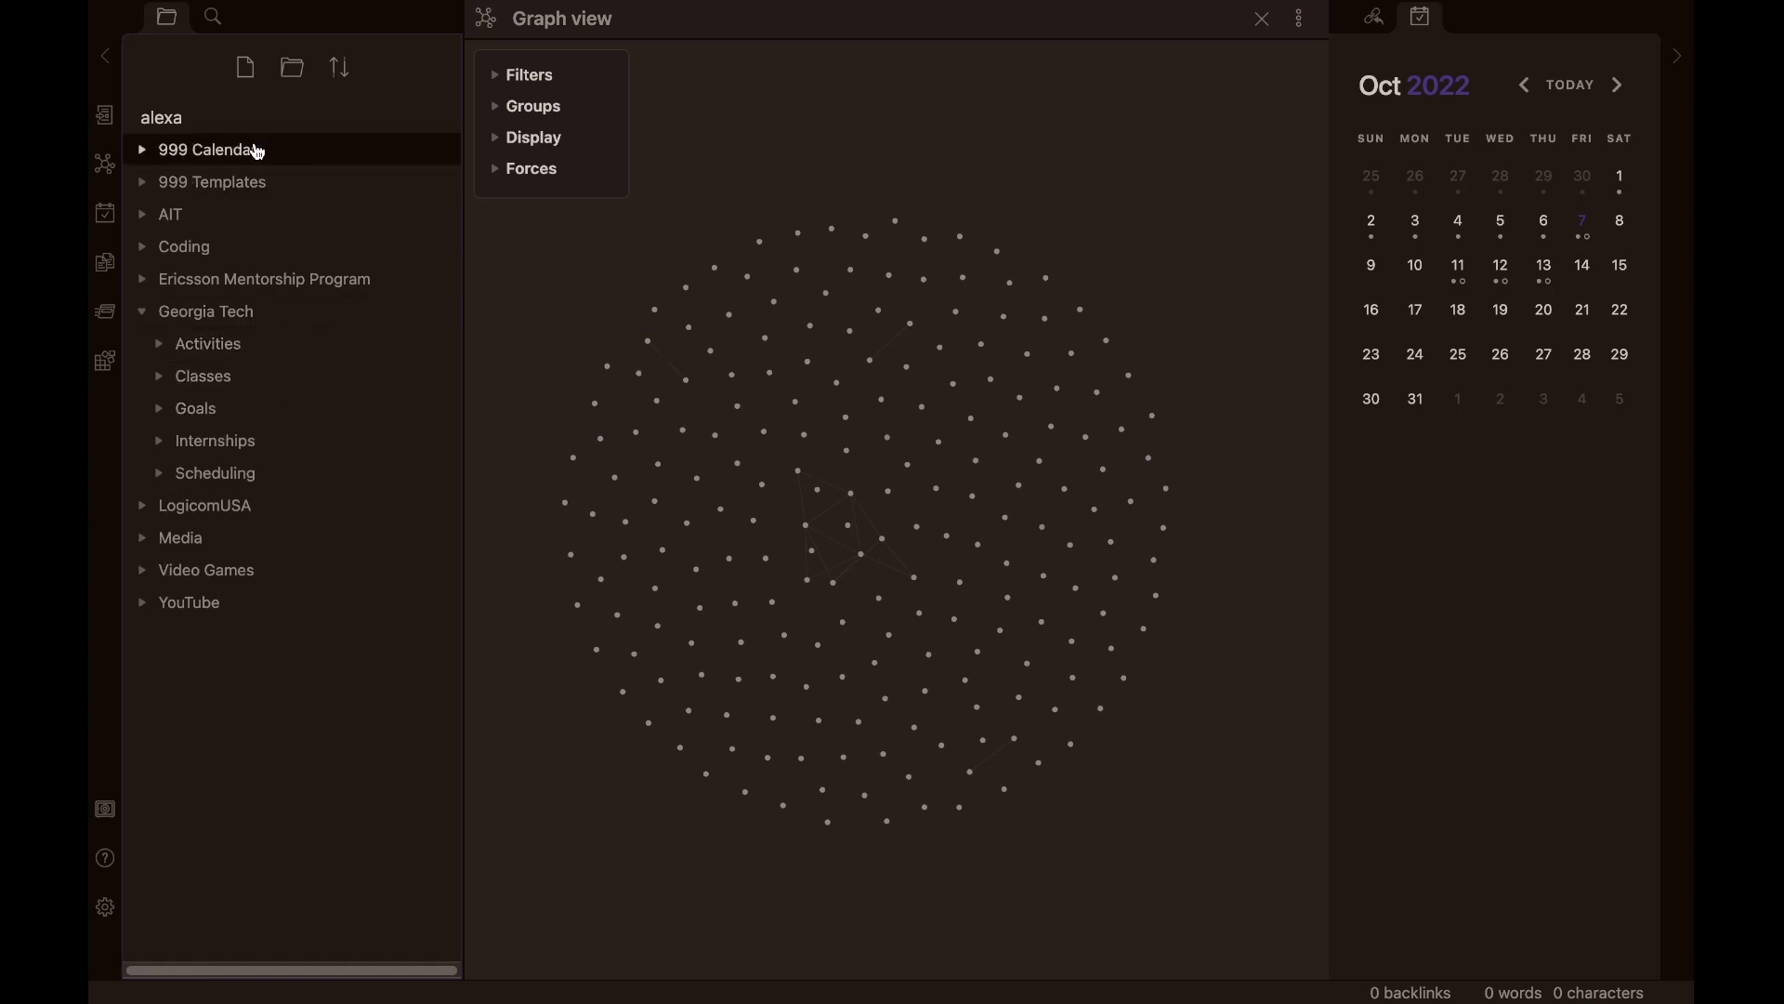
click(261, 180)
- Open Class Template and place the cursor at the end of its Date: {{date}} line
click(309, 227)
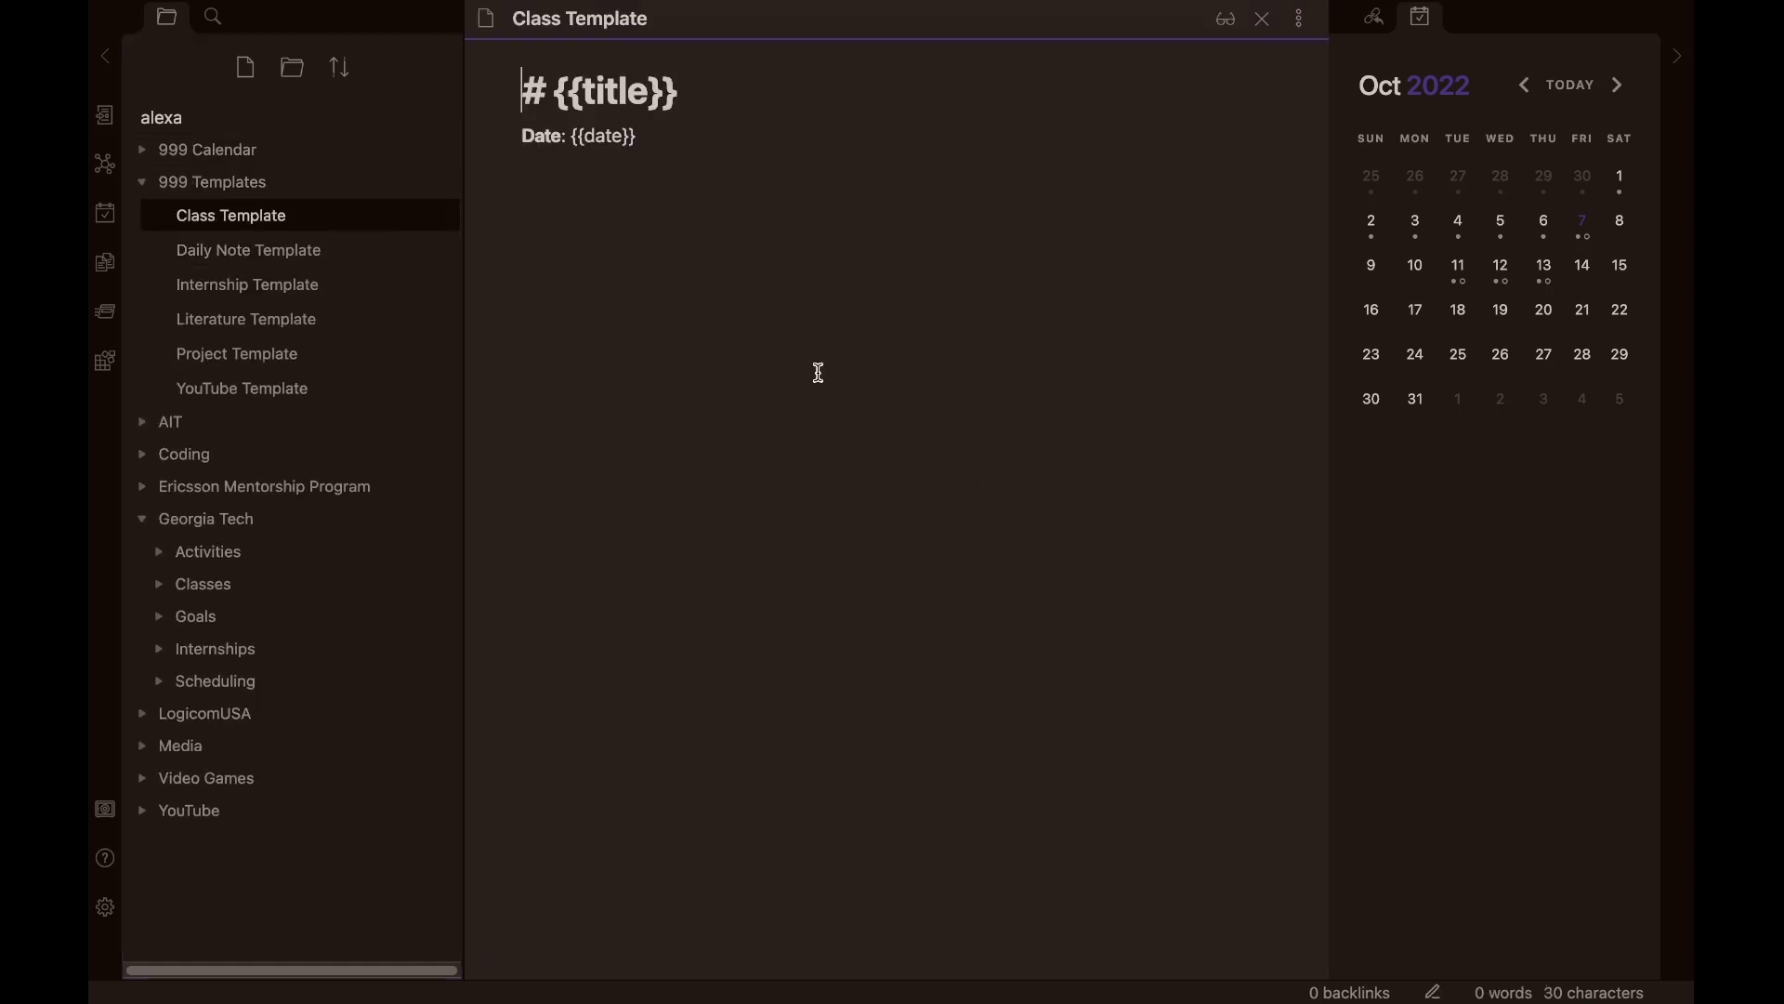
click(741, 151)
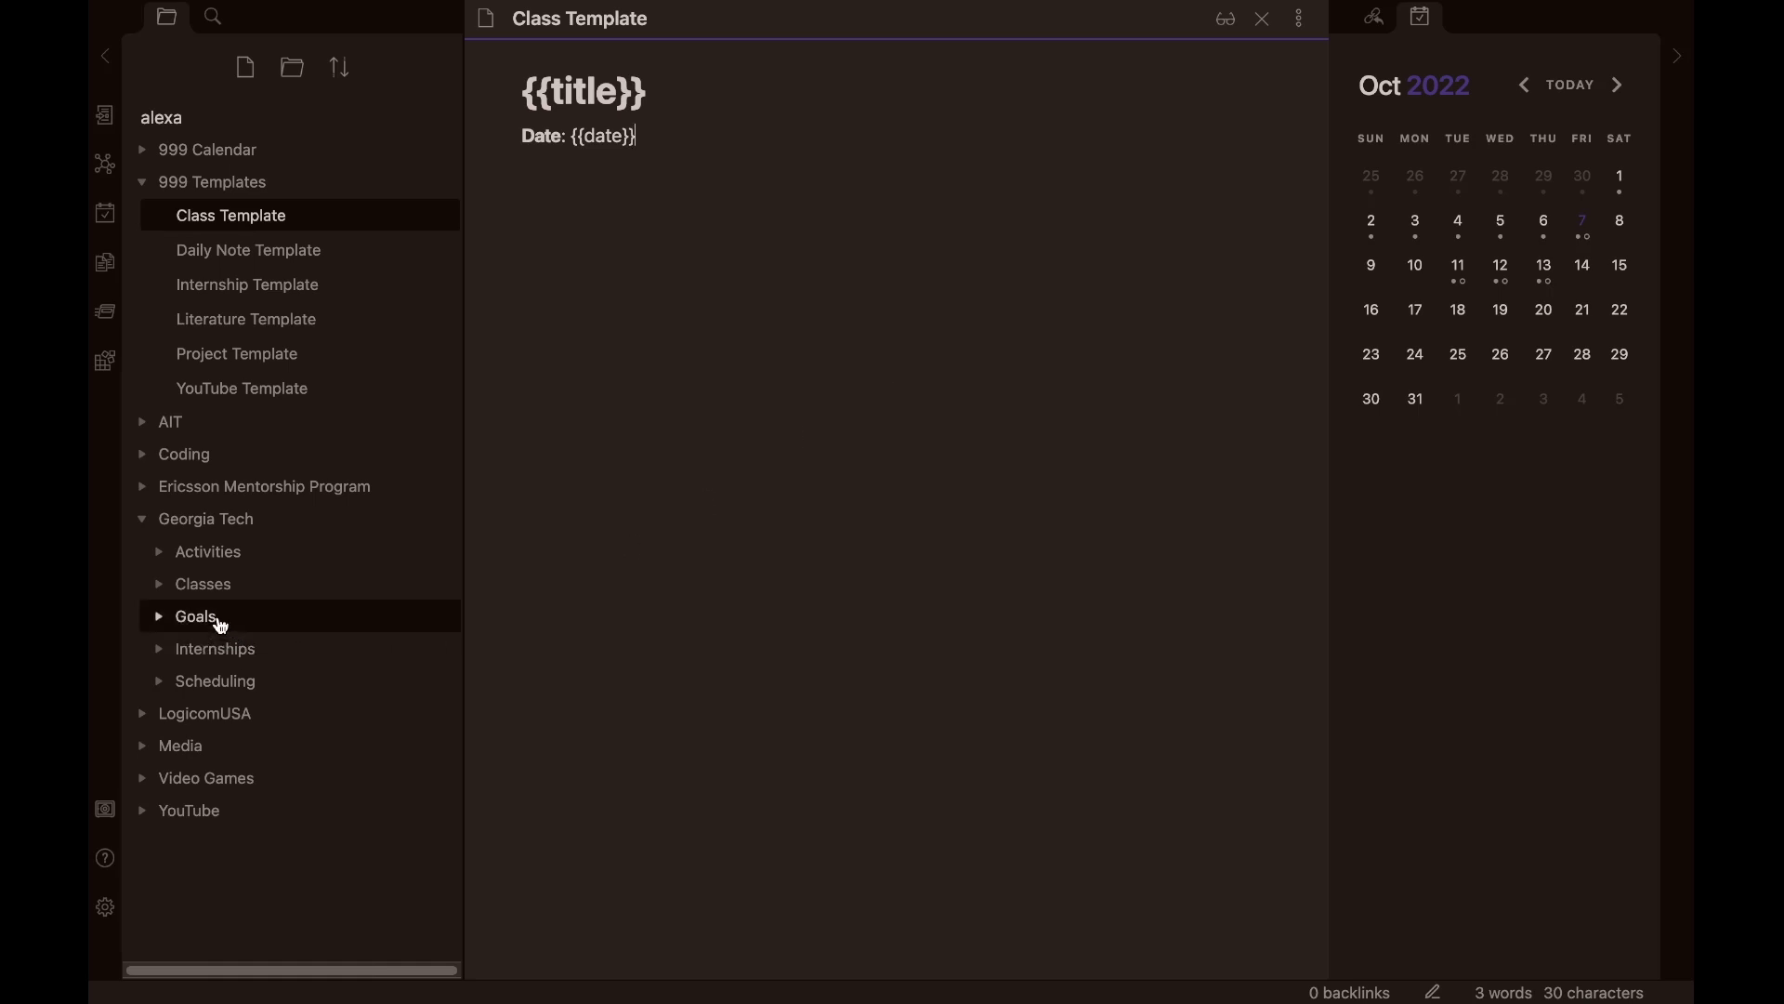
- Expand the Classes folder and open MATH 1554 to list its chapters
click(280, 593)
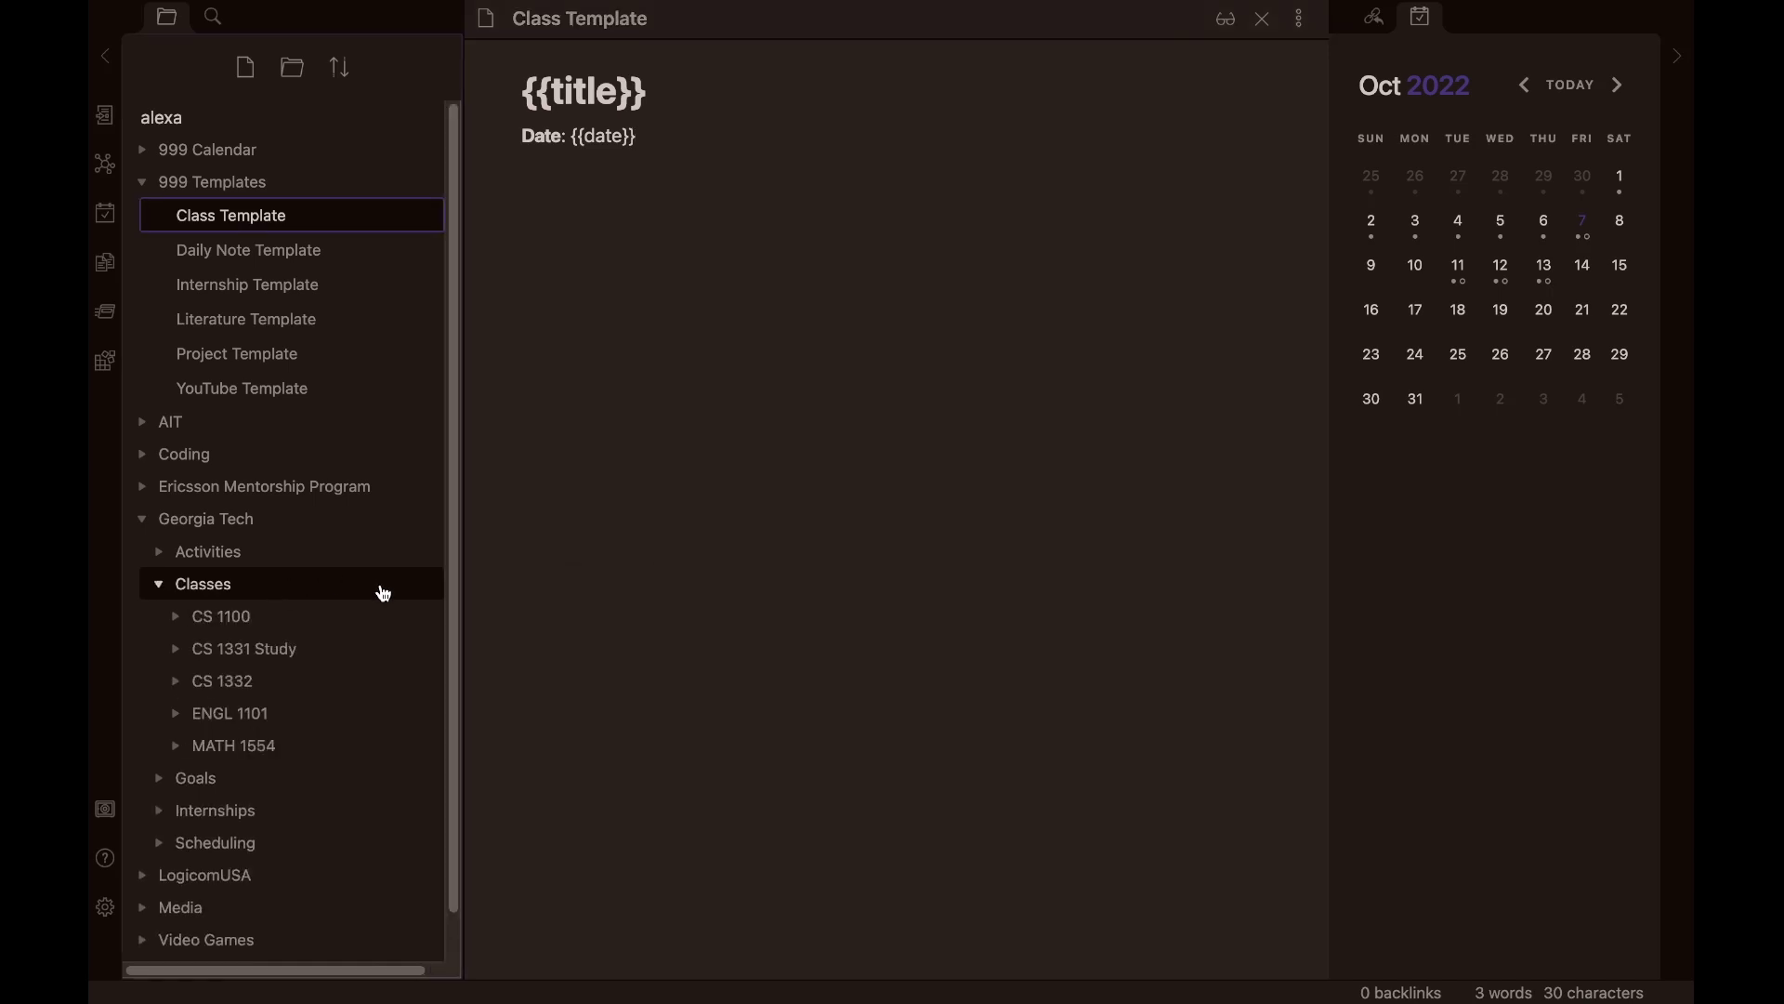
click(290, 599)
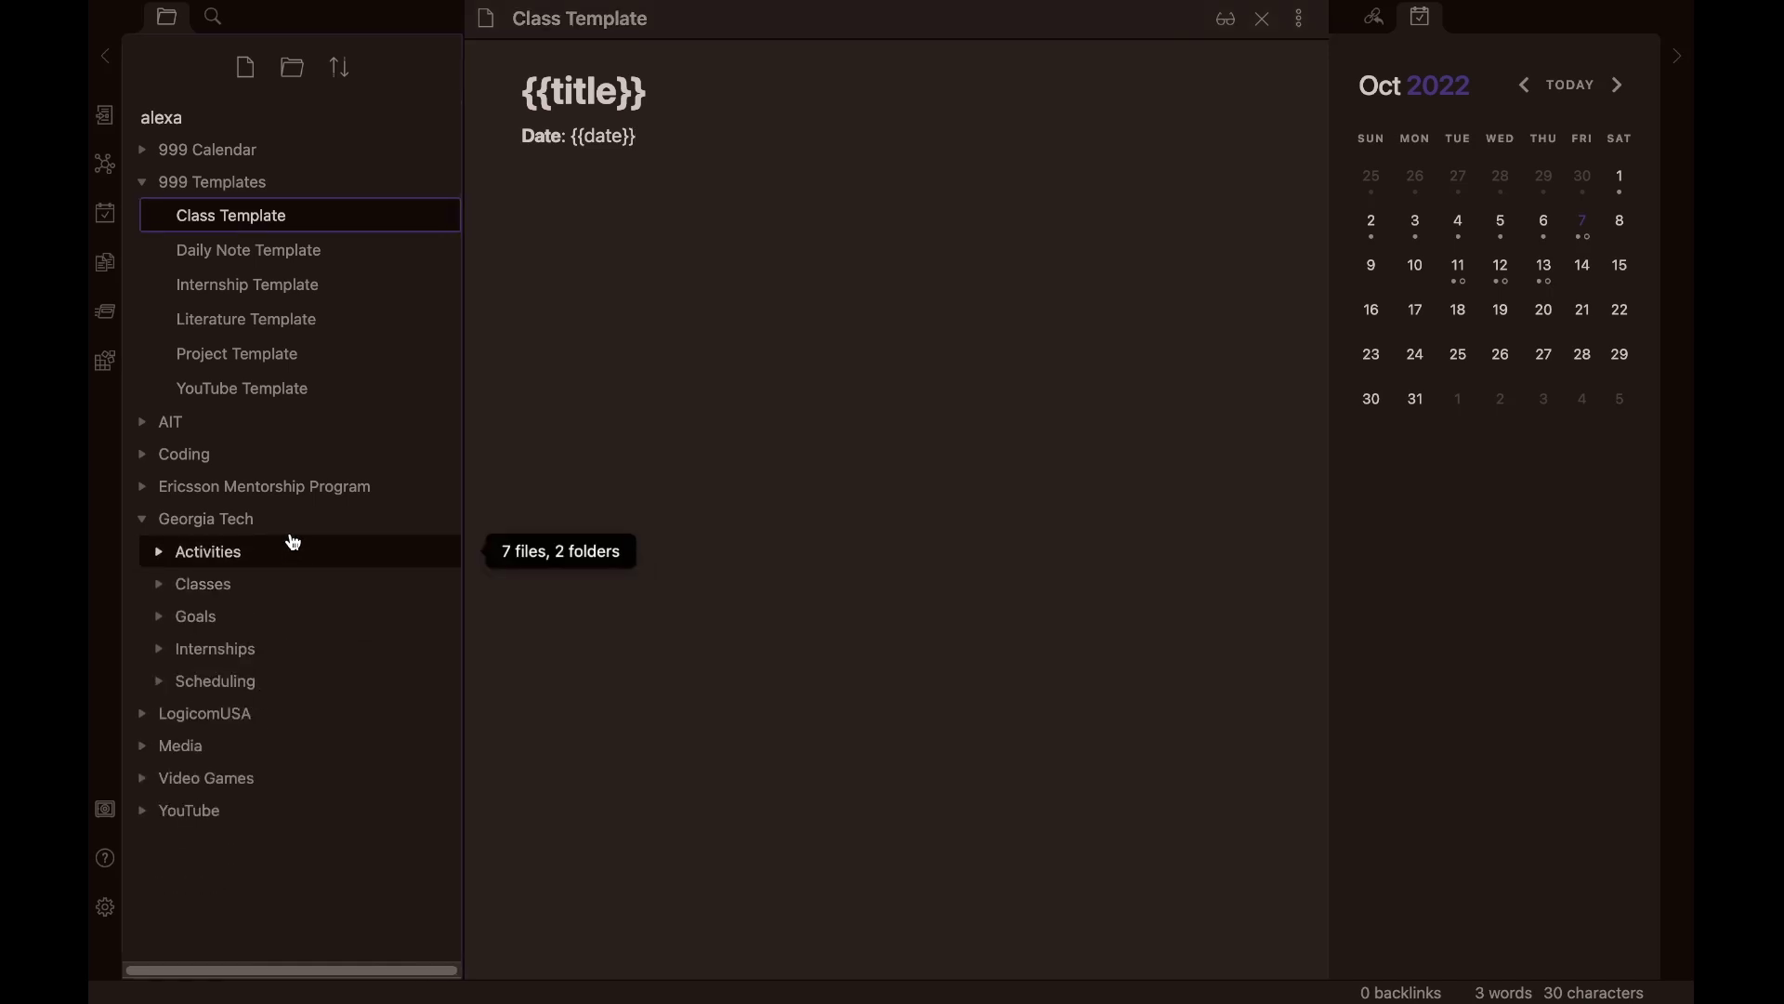
click(303, 596)
scroll(336, 596, down, 1)
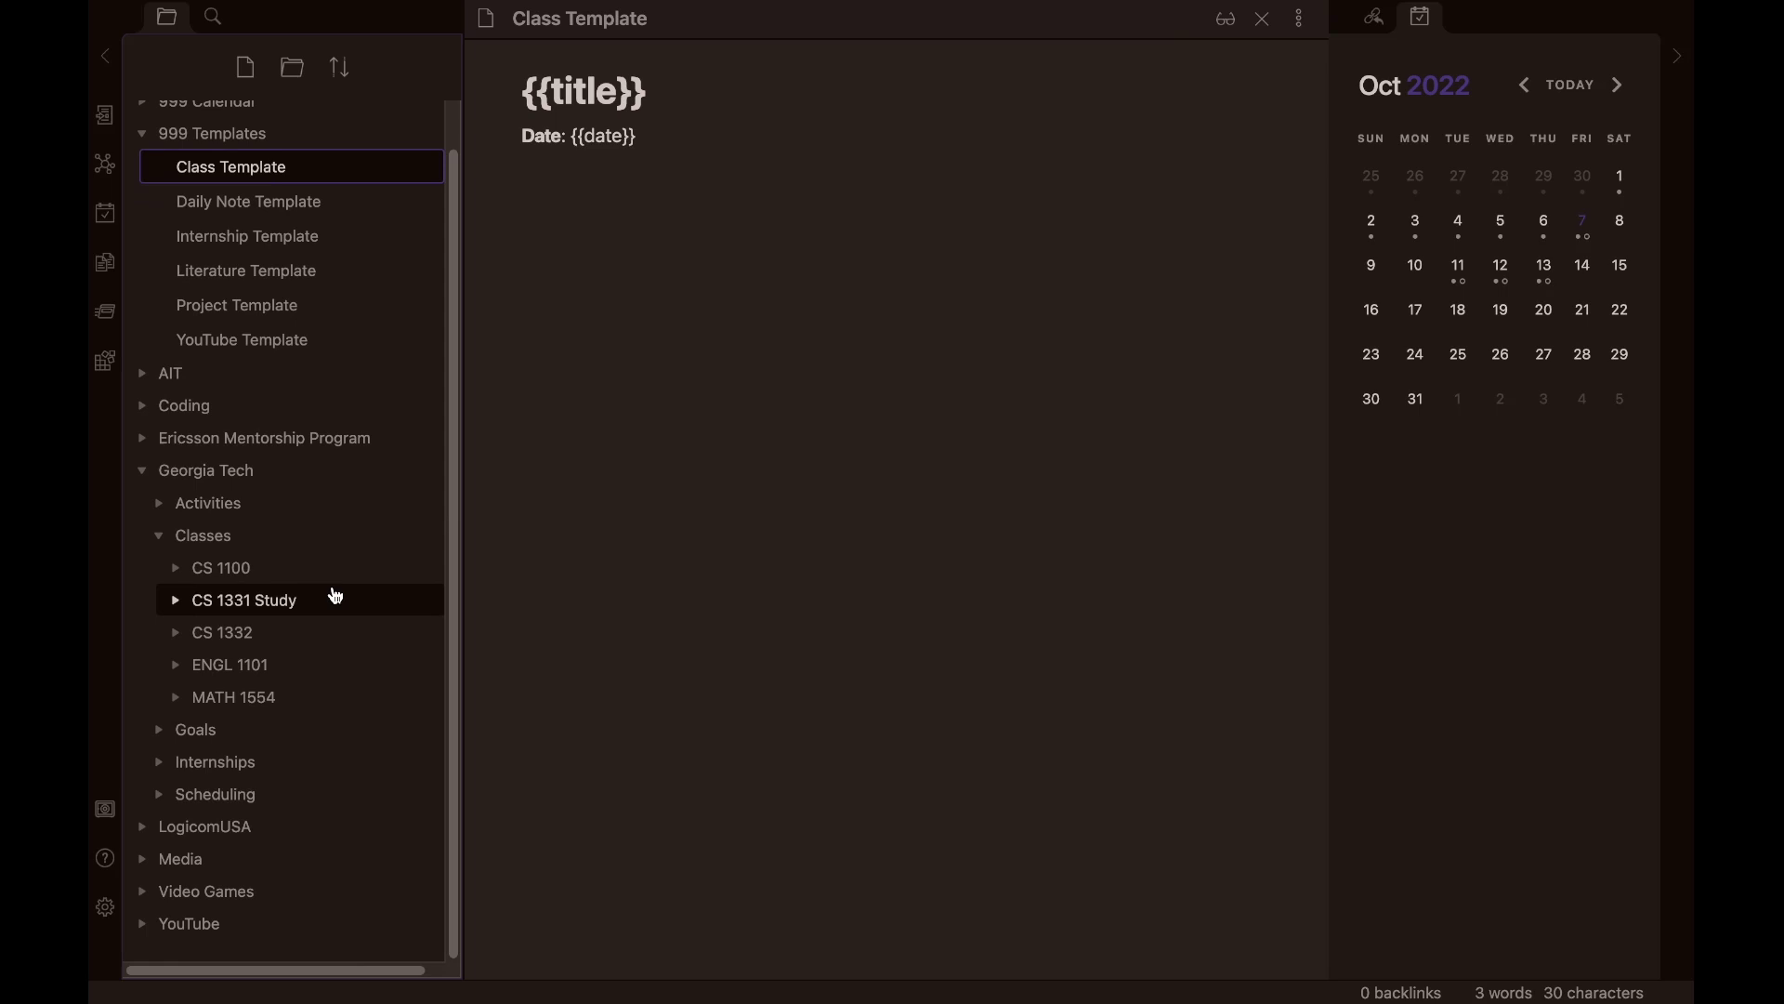
click(286, 705)
scroll(288, 706, down, 3)
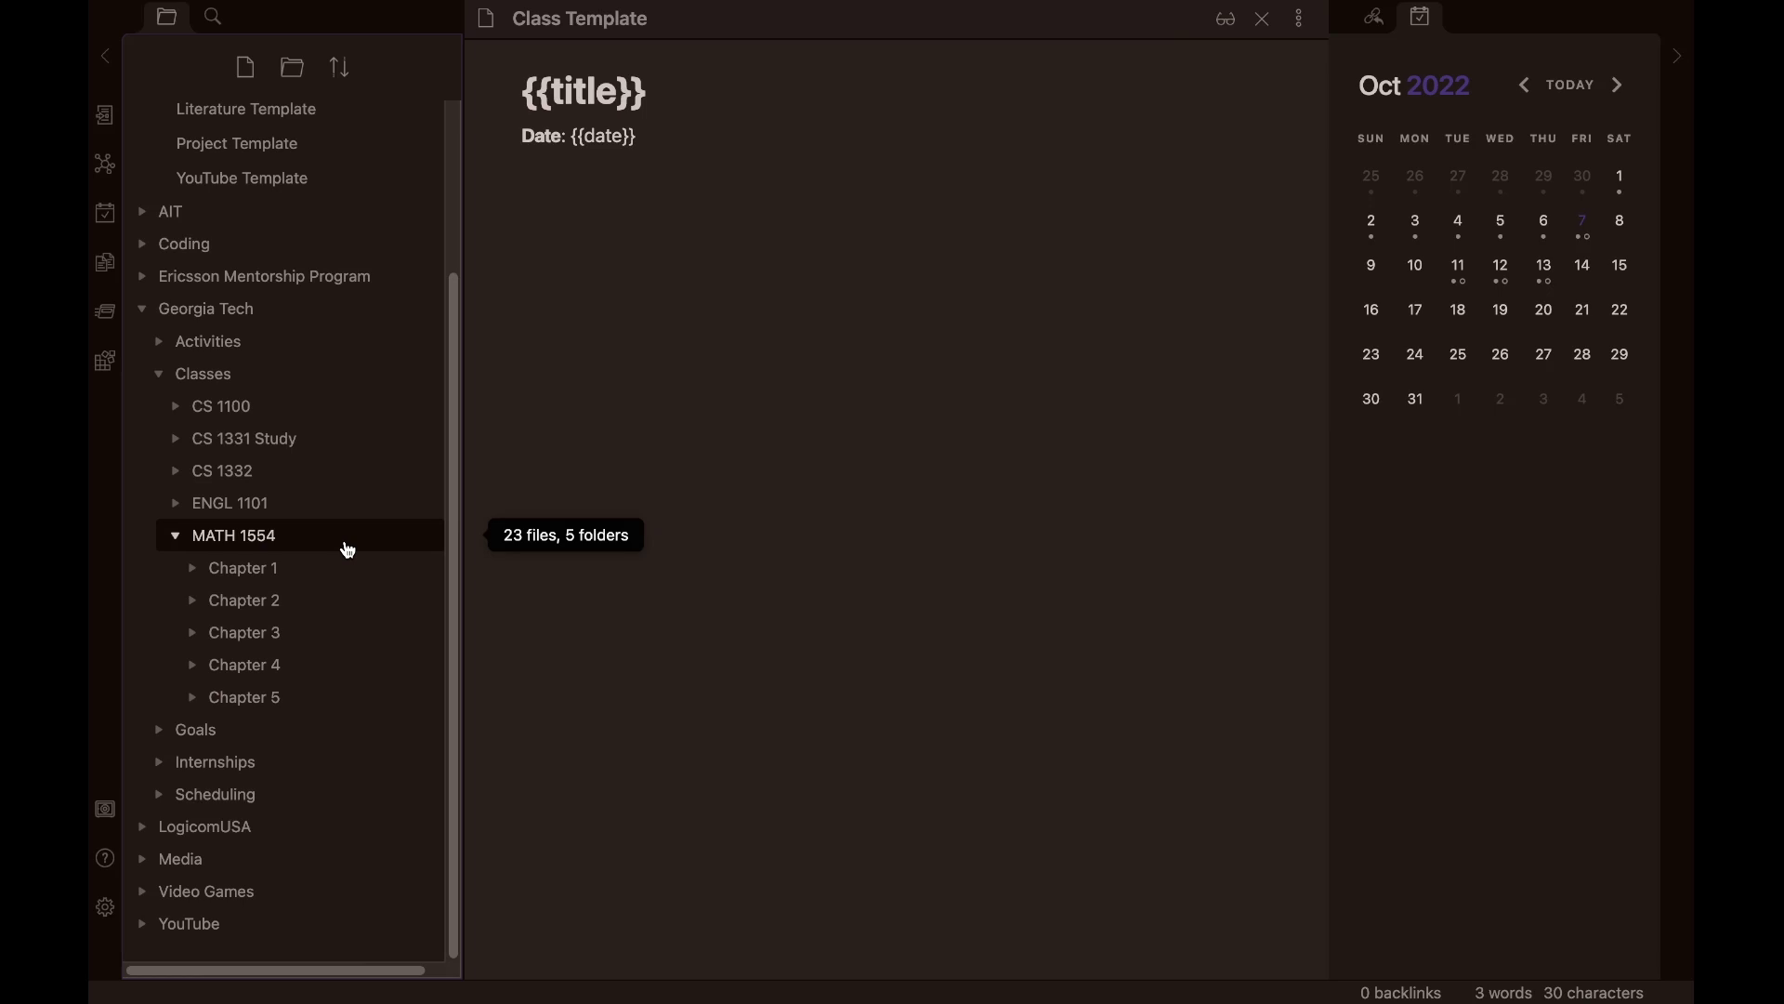
click(348, 549)
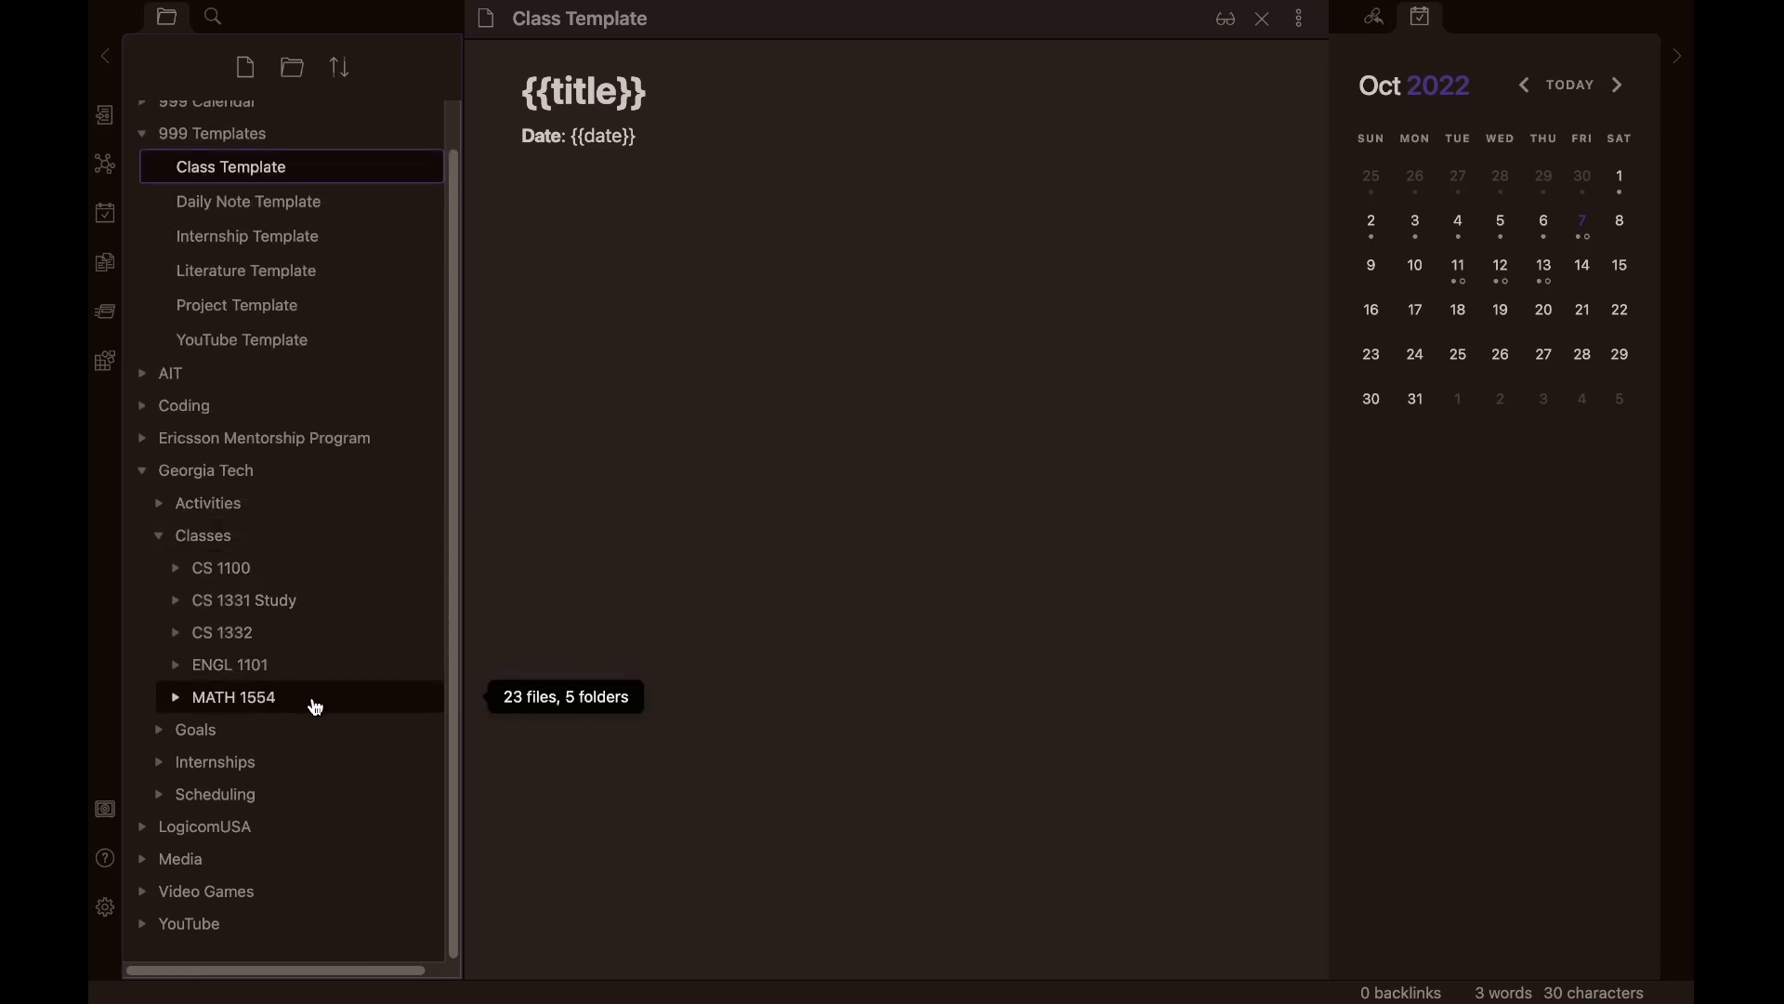
click(316, 707)
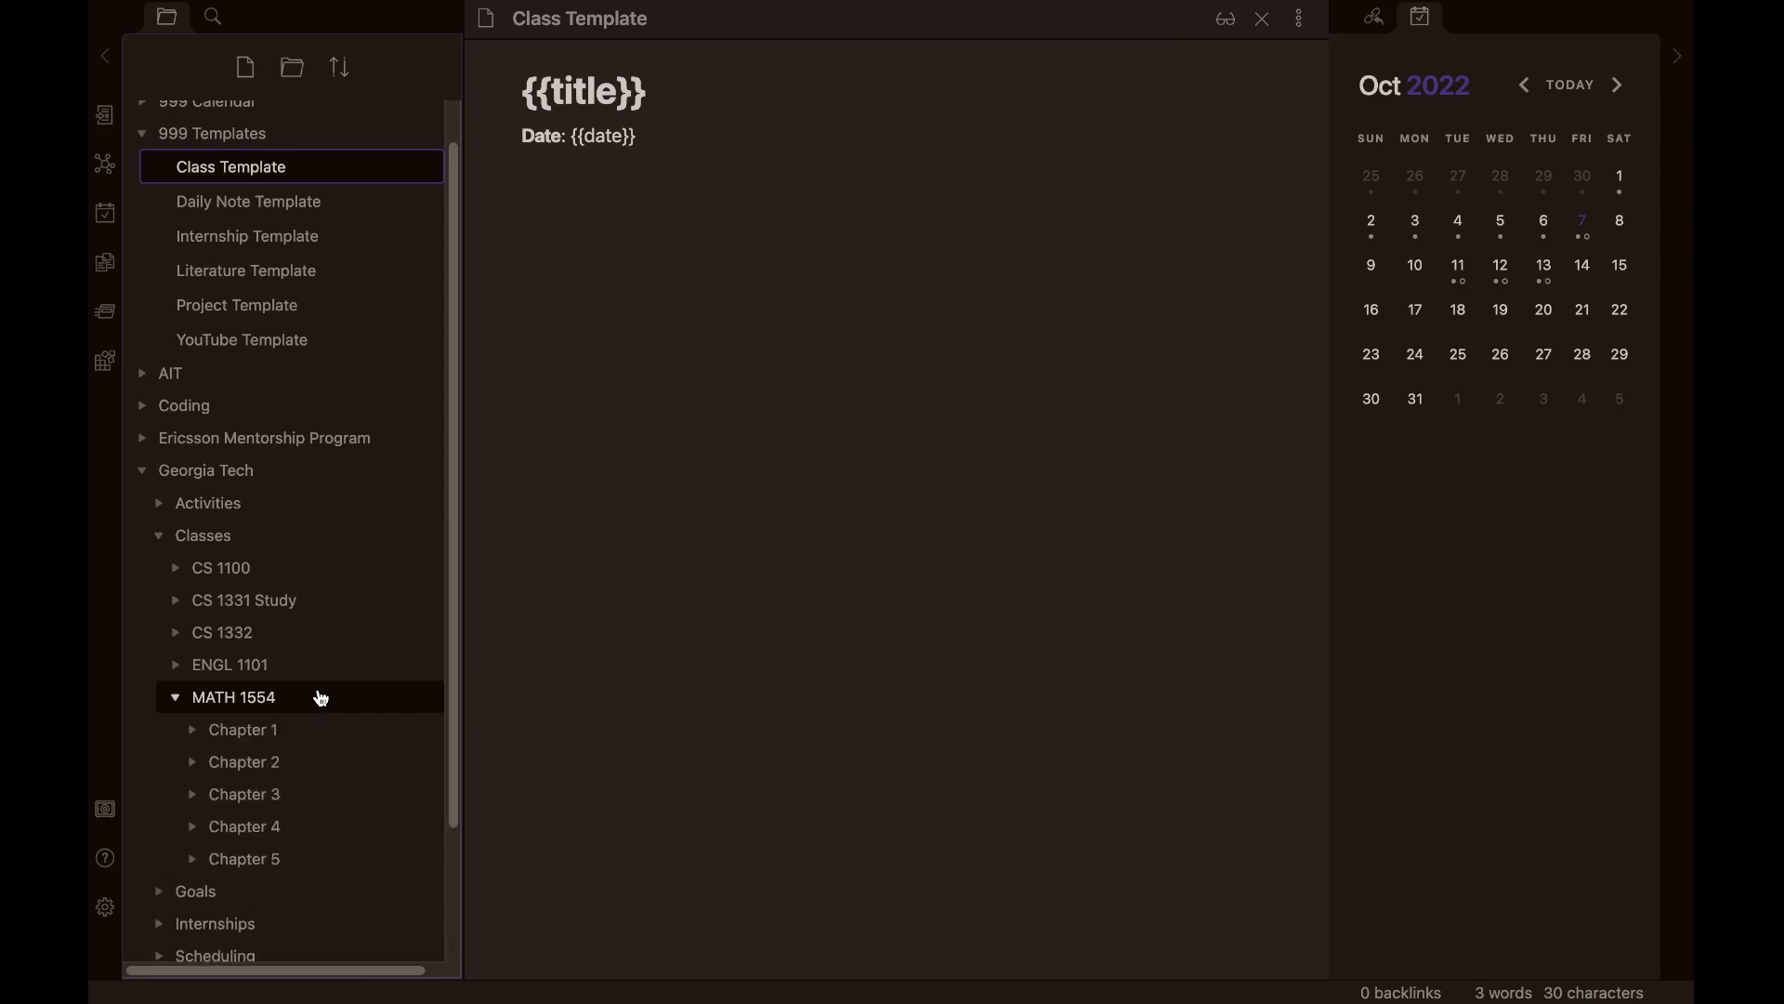
scroll(317, 702, down, 3)
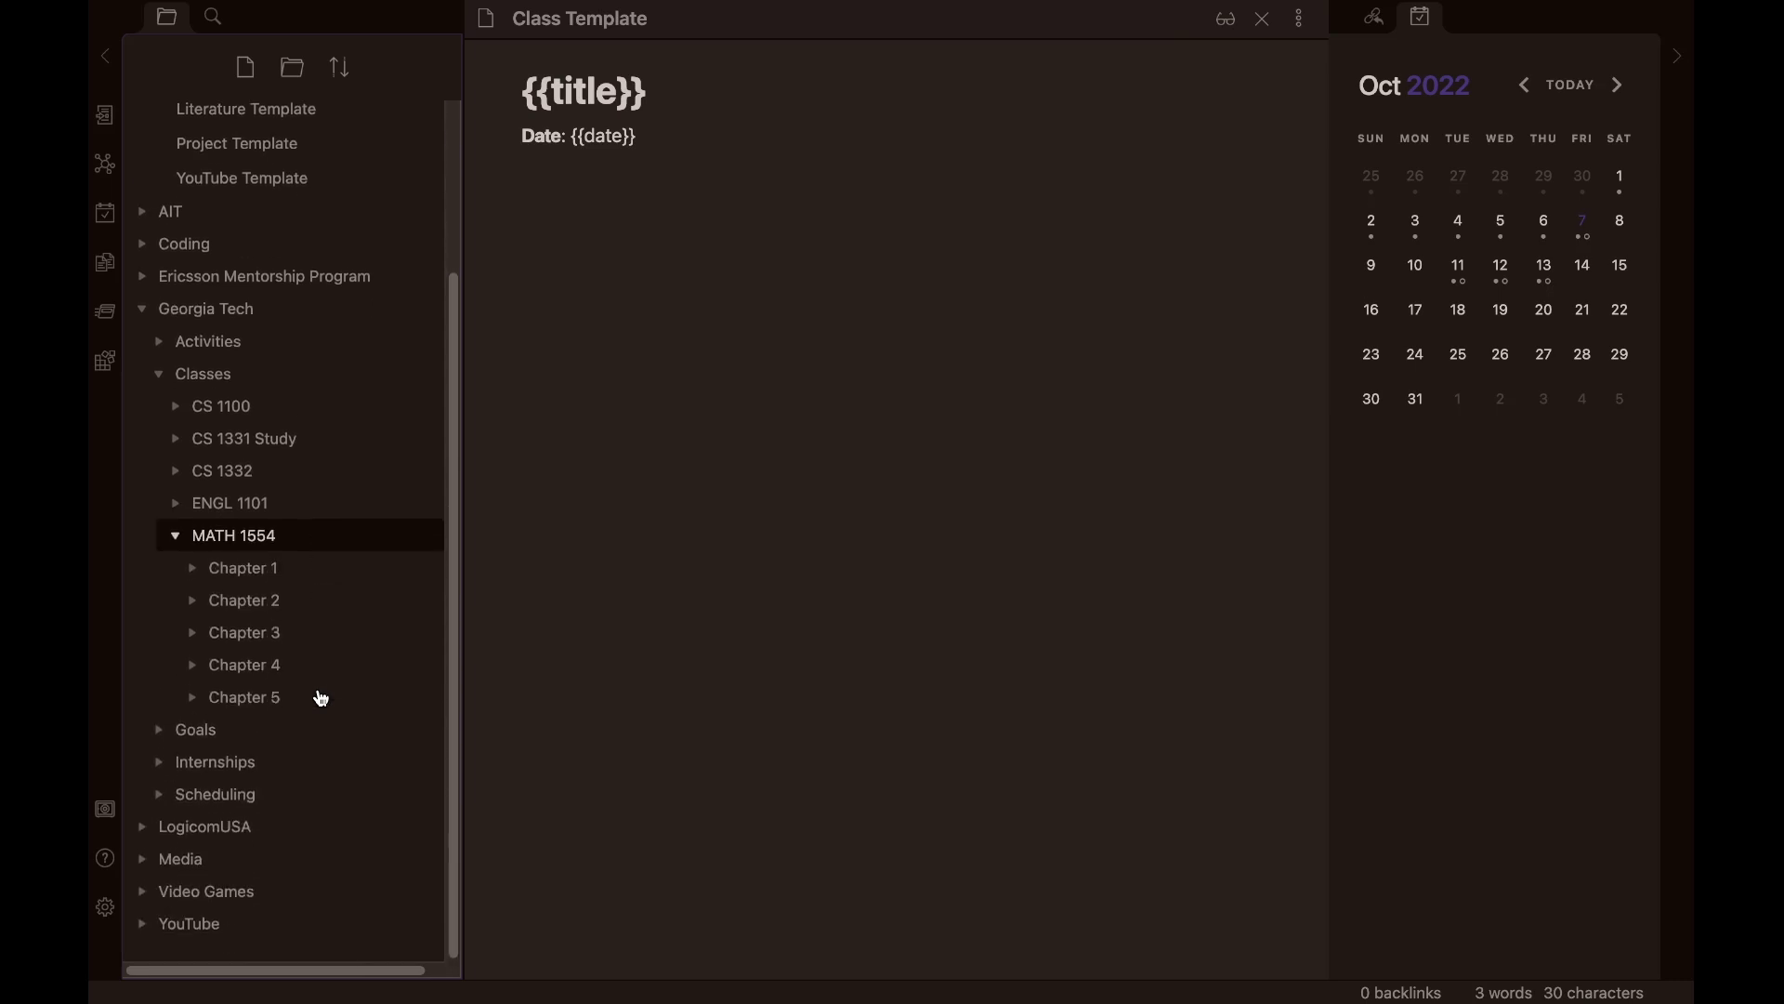
- Peek into MATH 1554 Chapters 1 through 4, then collapse MATH 1554
click(319, 587)
click(319, 585)
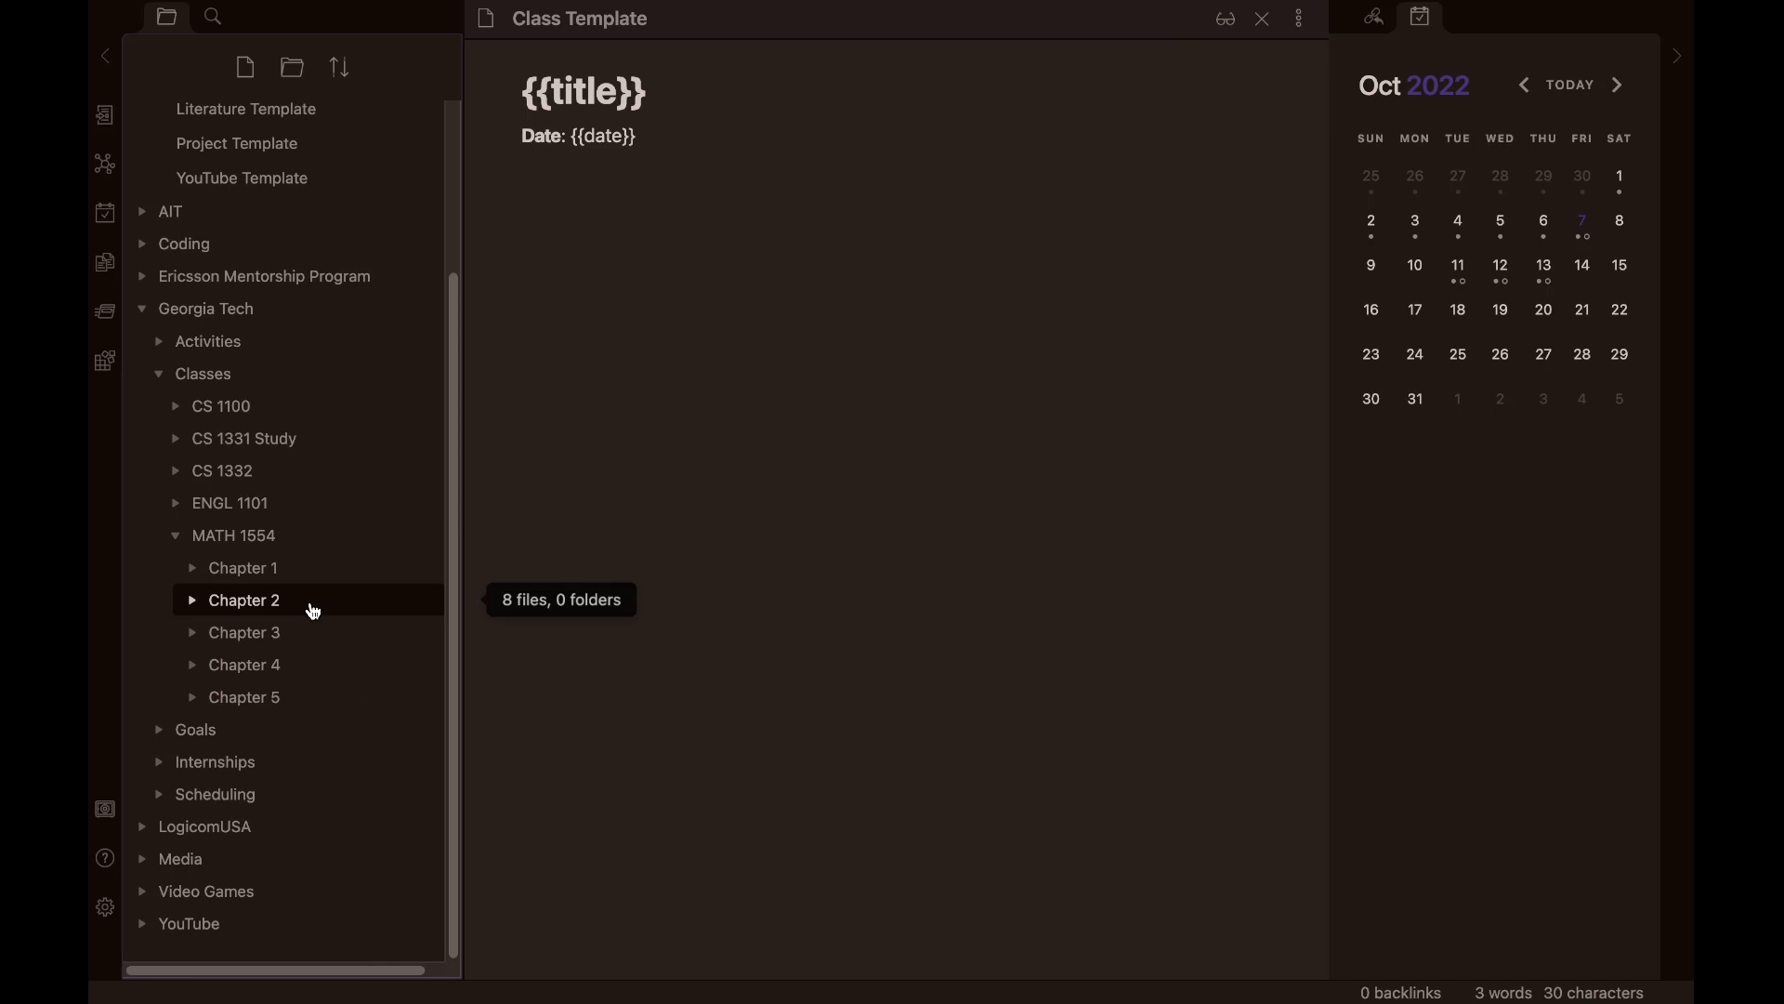
click(313, 608)
click(313, 610)
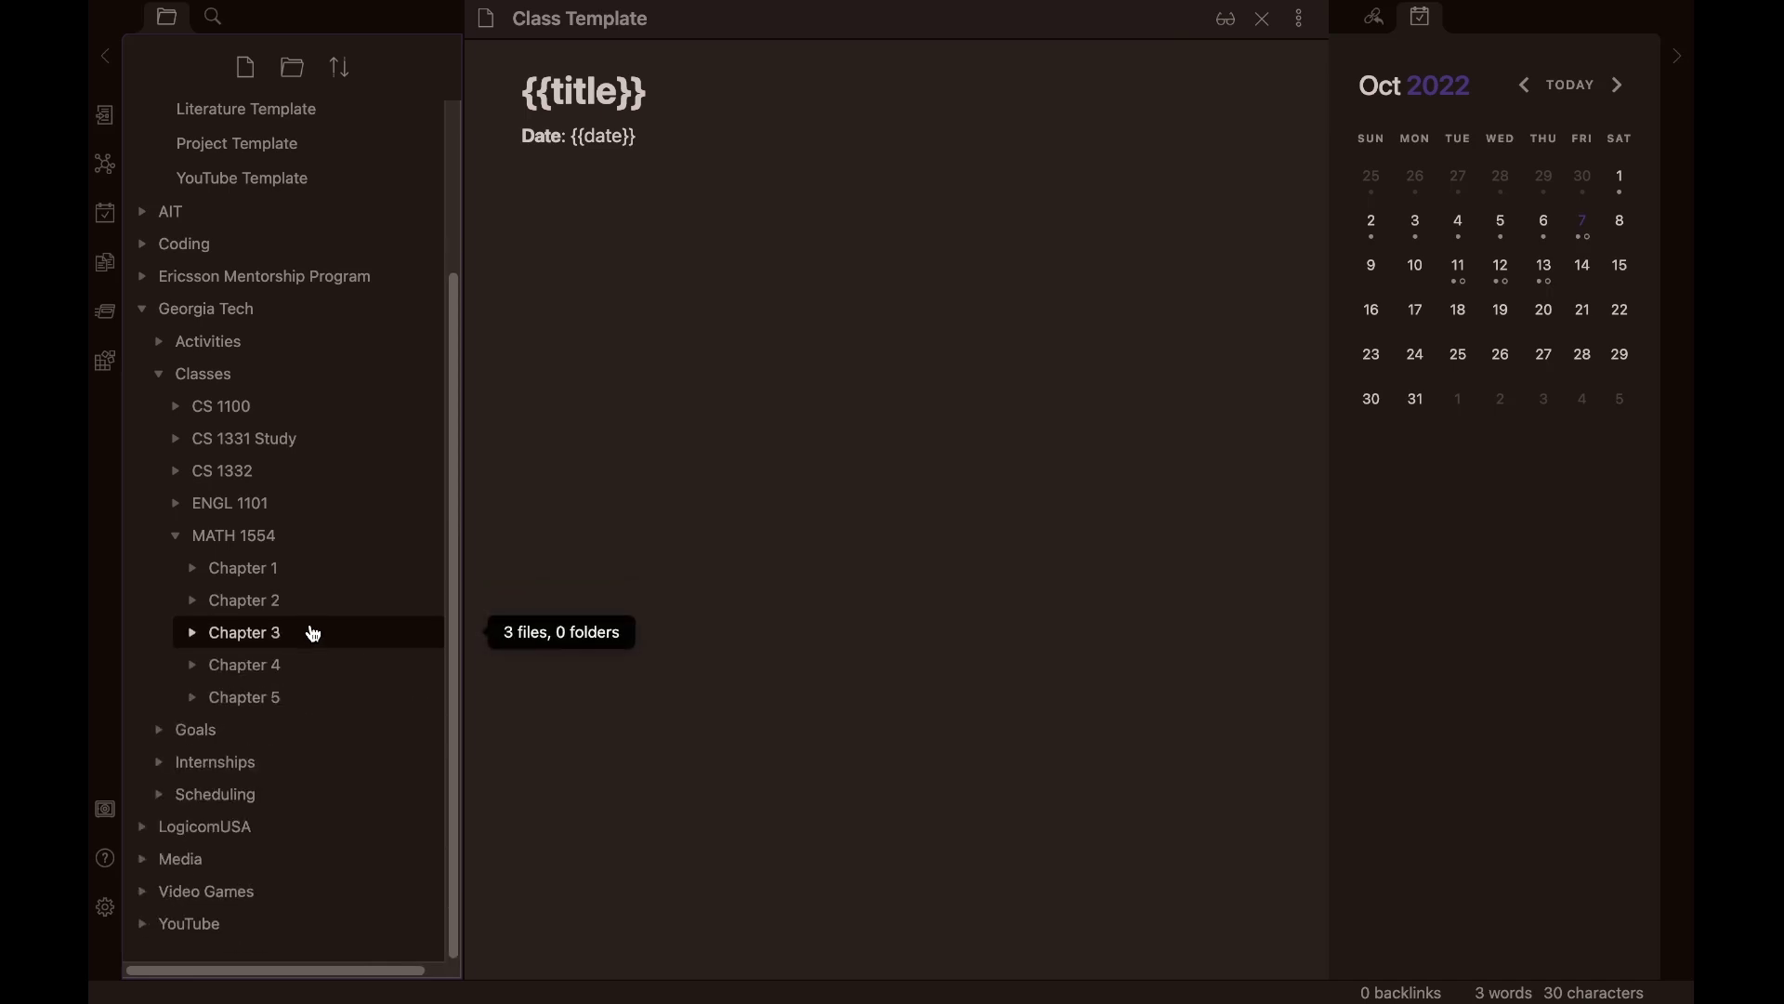
click(313, 633)
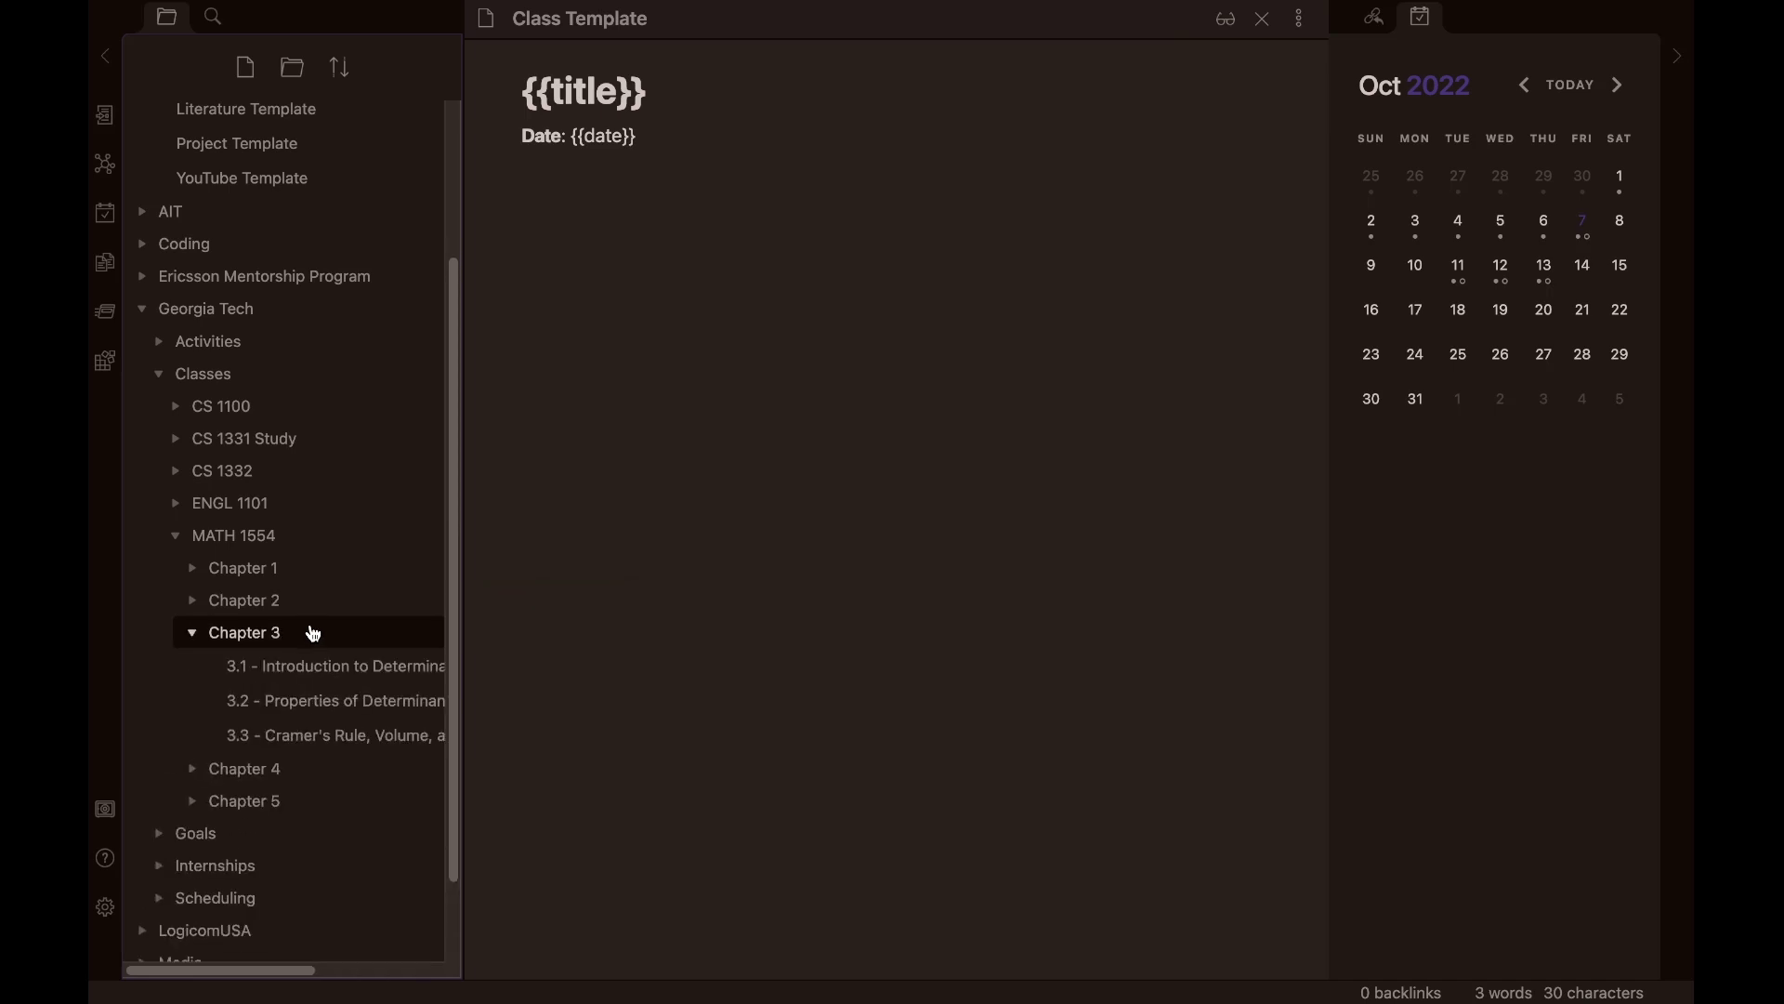
click(313, 633)
click(312, 664)
click(311, 664)
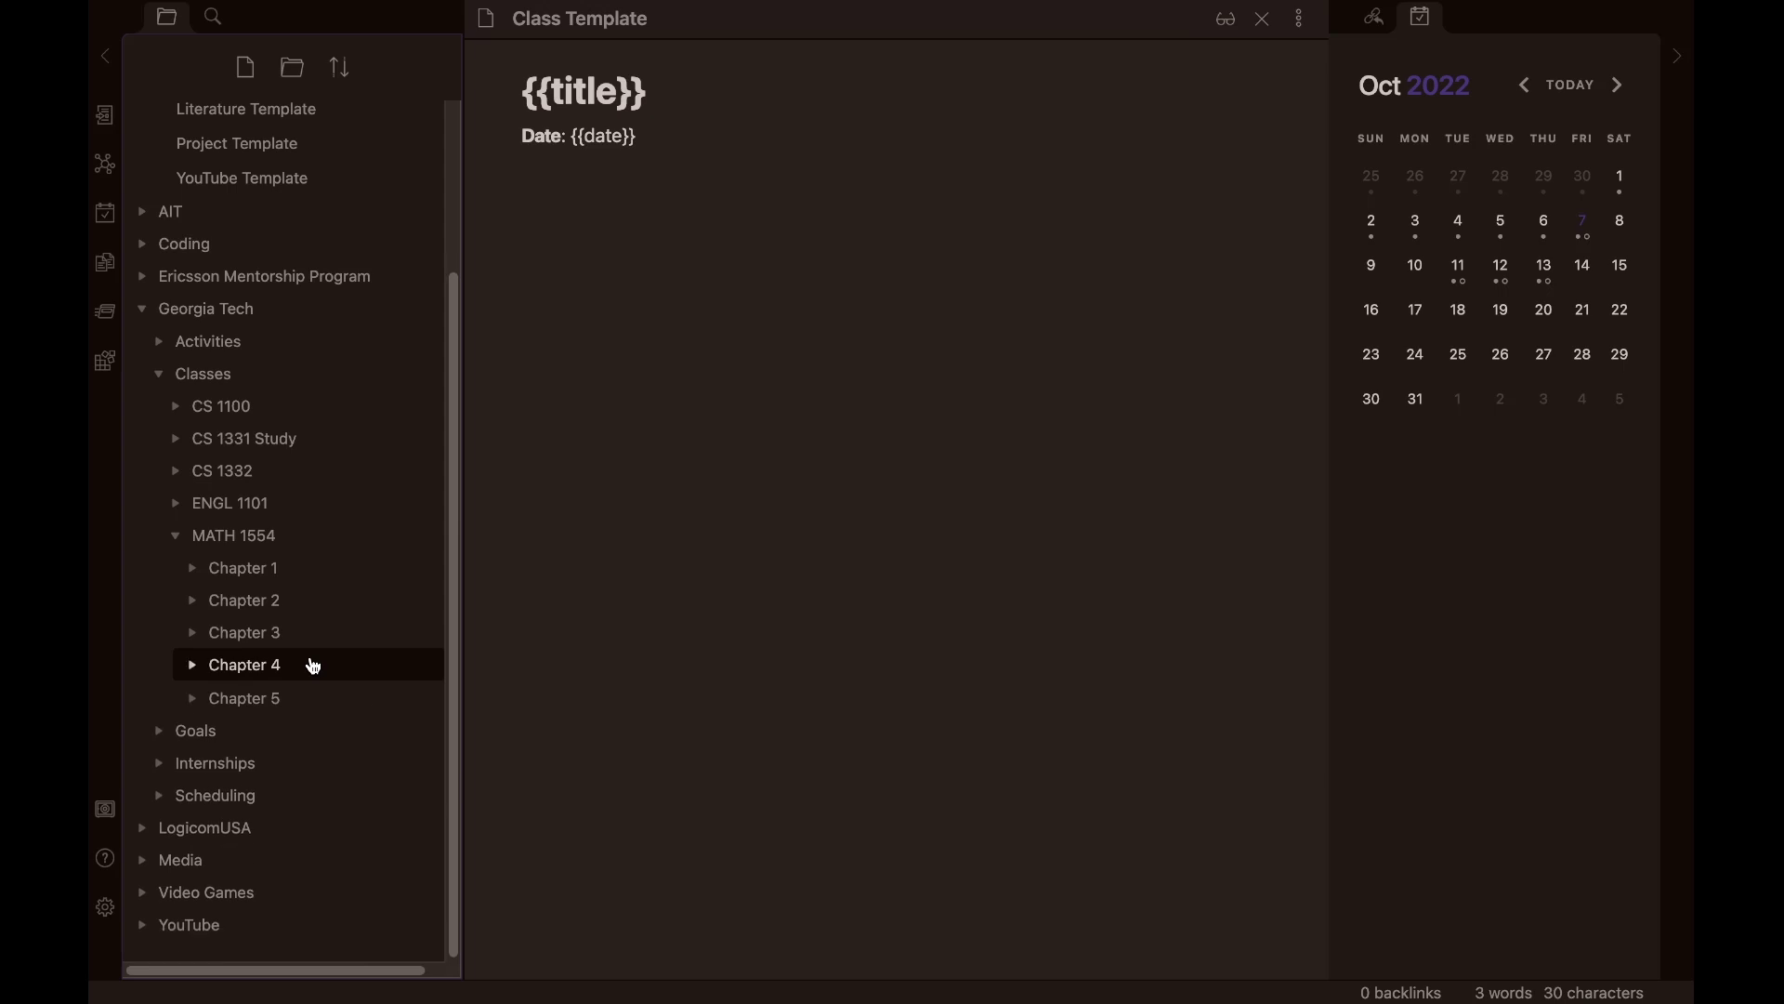
click(303, 538)
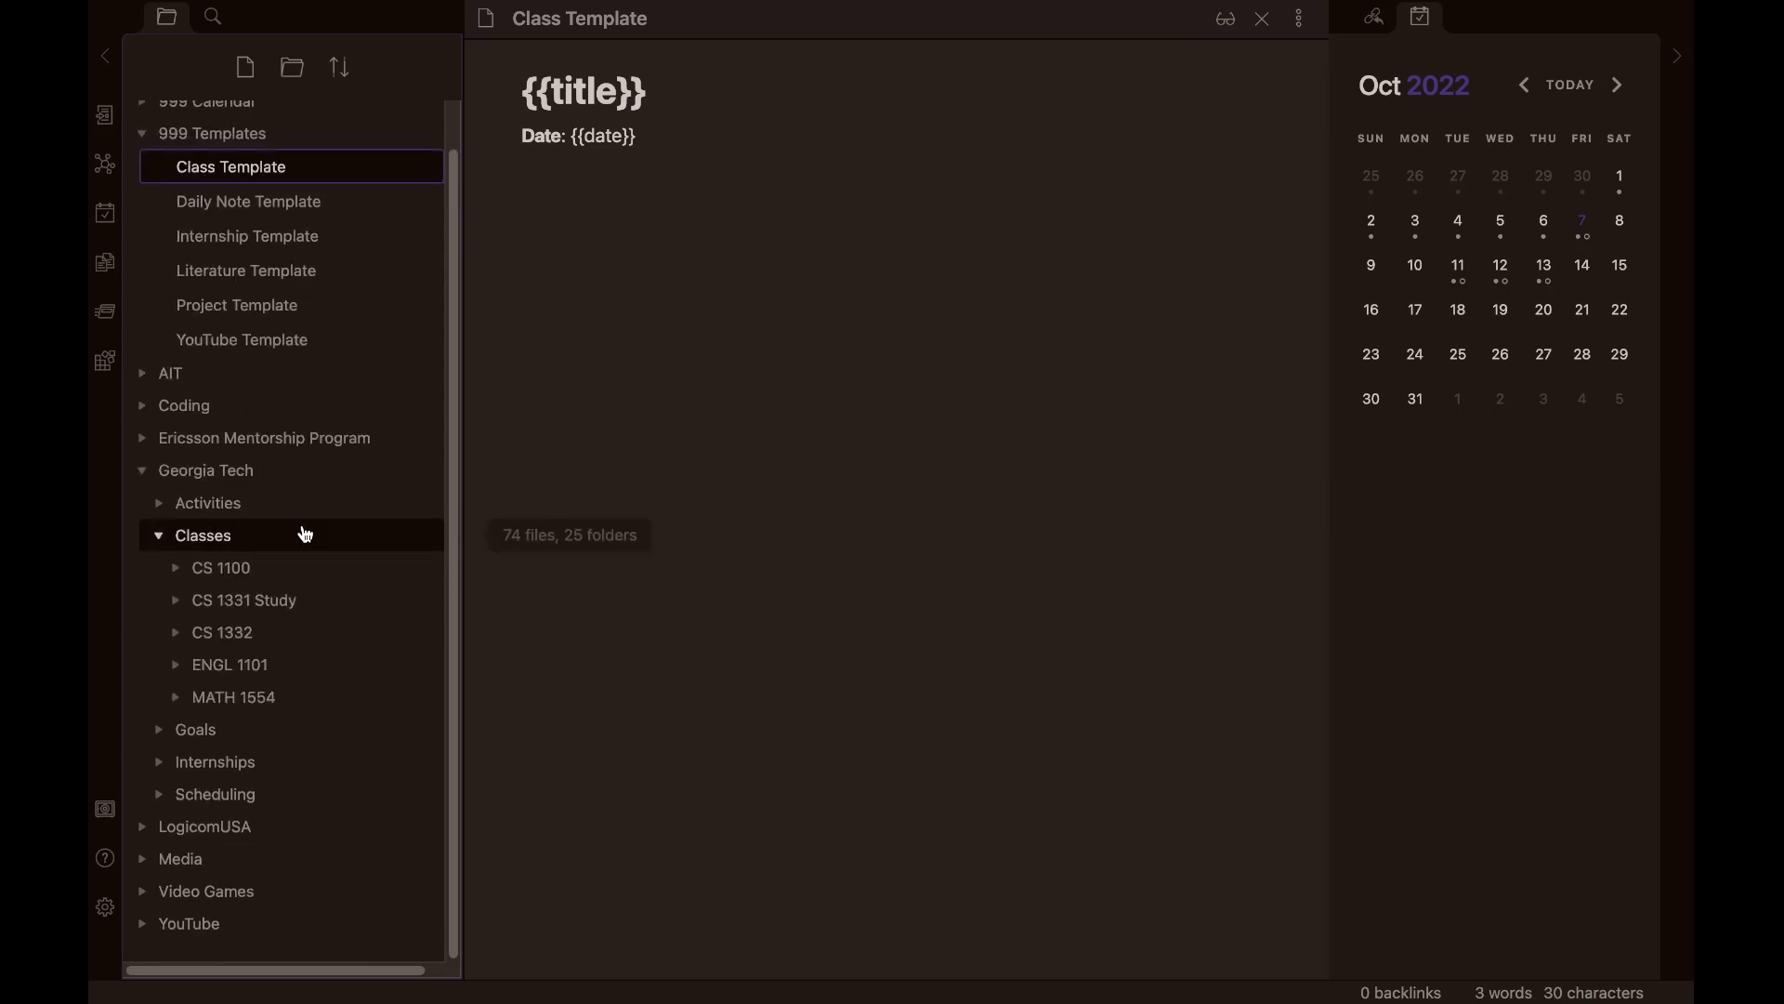
- Expand CS 1332 and briefly open ArrayList and LinkedList and Stacks and Queues
click(265, 633)
click(361, 669)
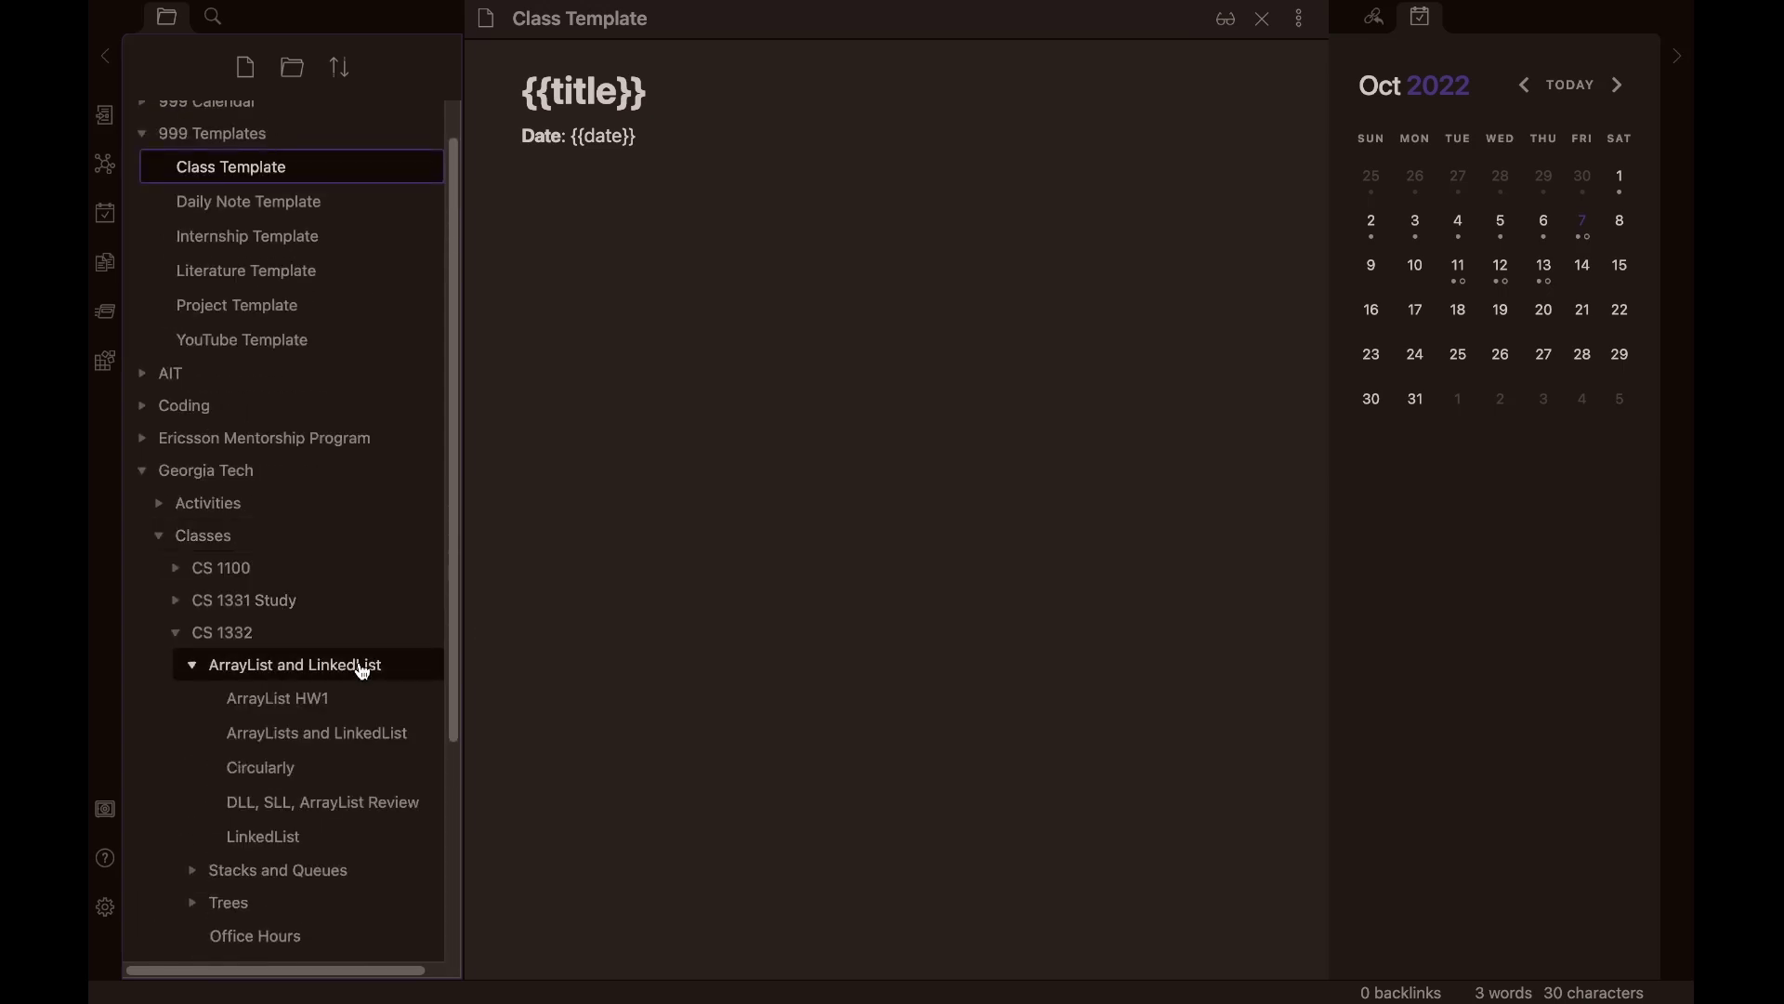
click(363, 669)
click(348, 695)
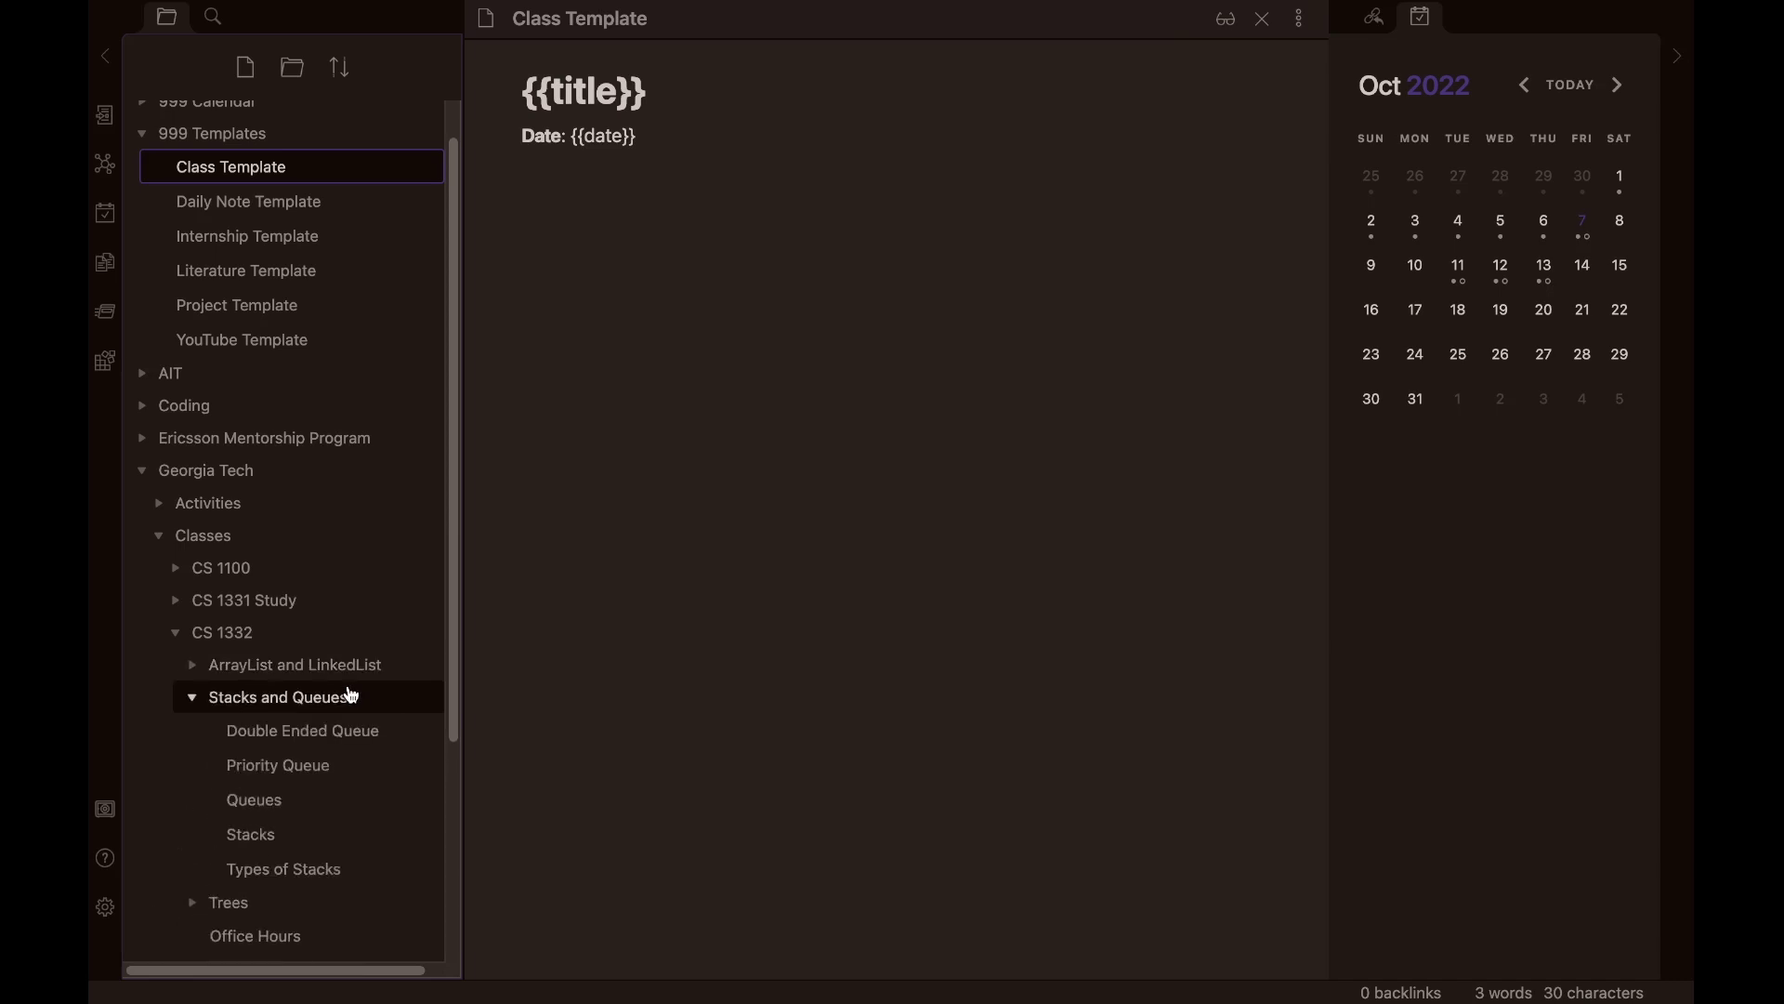
click(350, 695)
scroll(350, 696, down, 2)
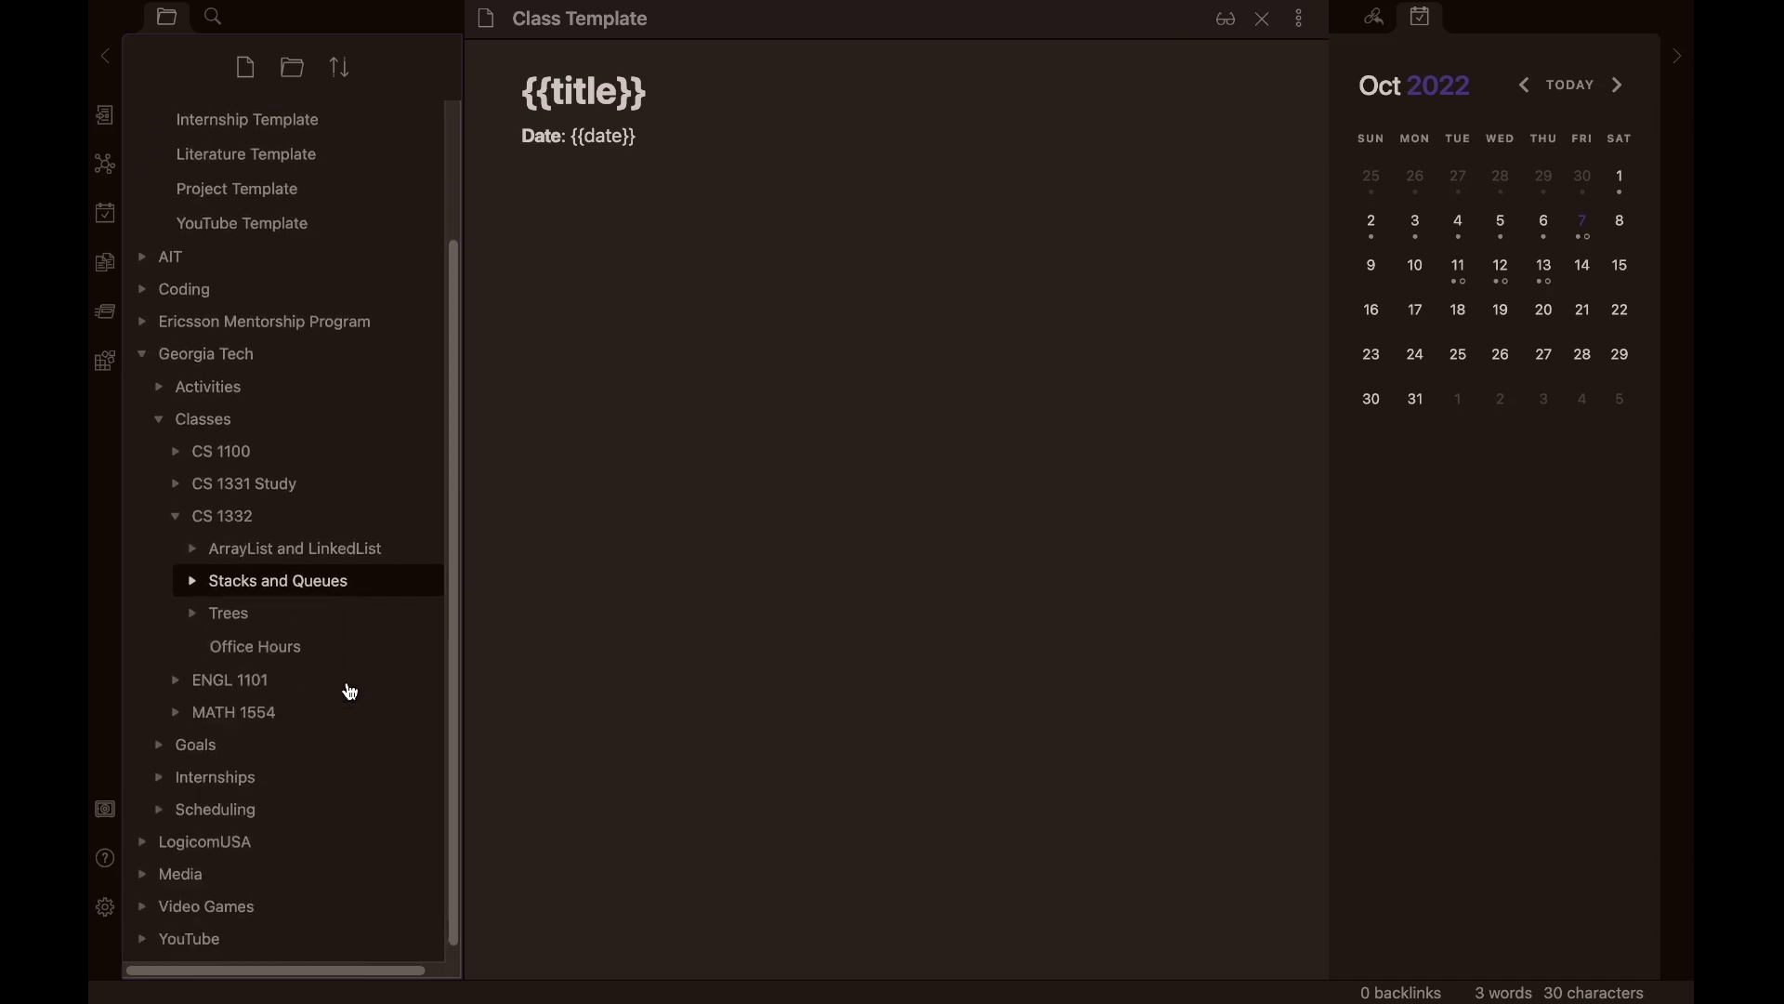
- From Stacks and Queues, open Priority Queue and then the Queues note
click(324, 574)
click(319, 632)
scroll(860, 493, down, 10)
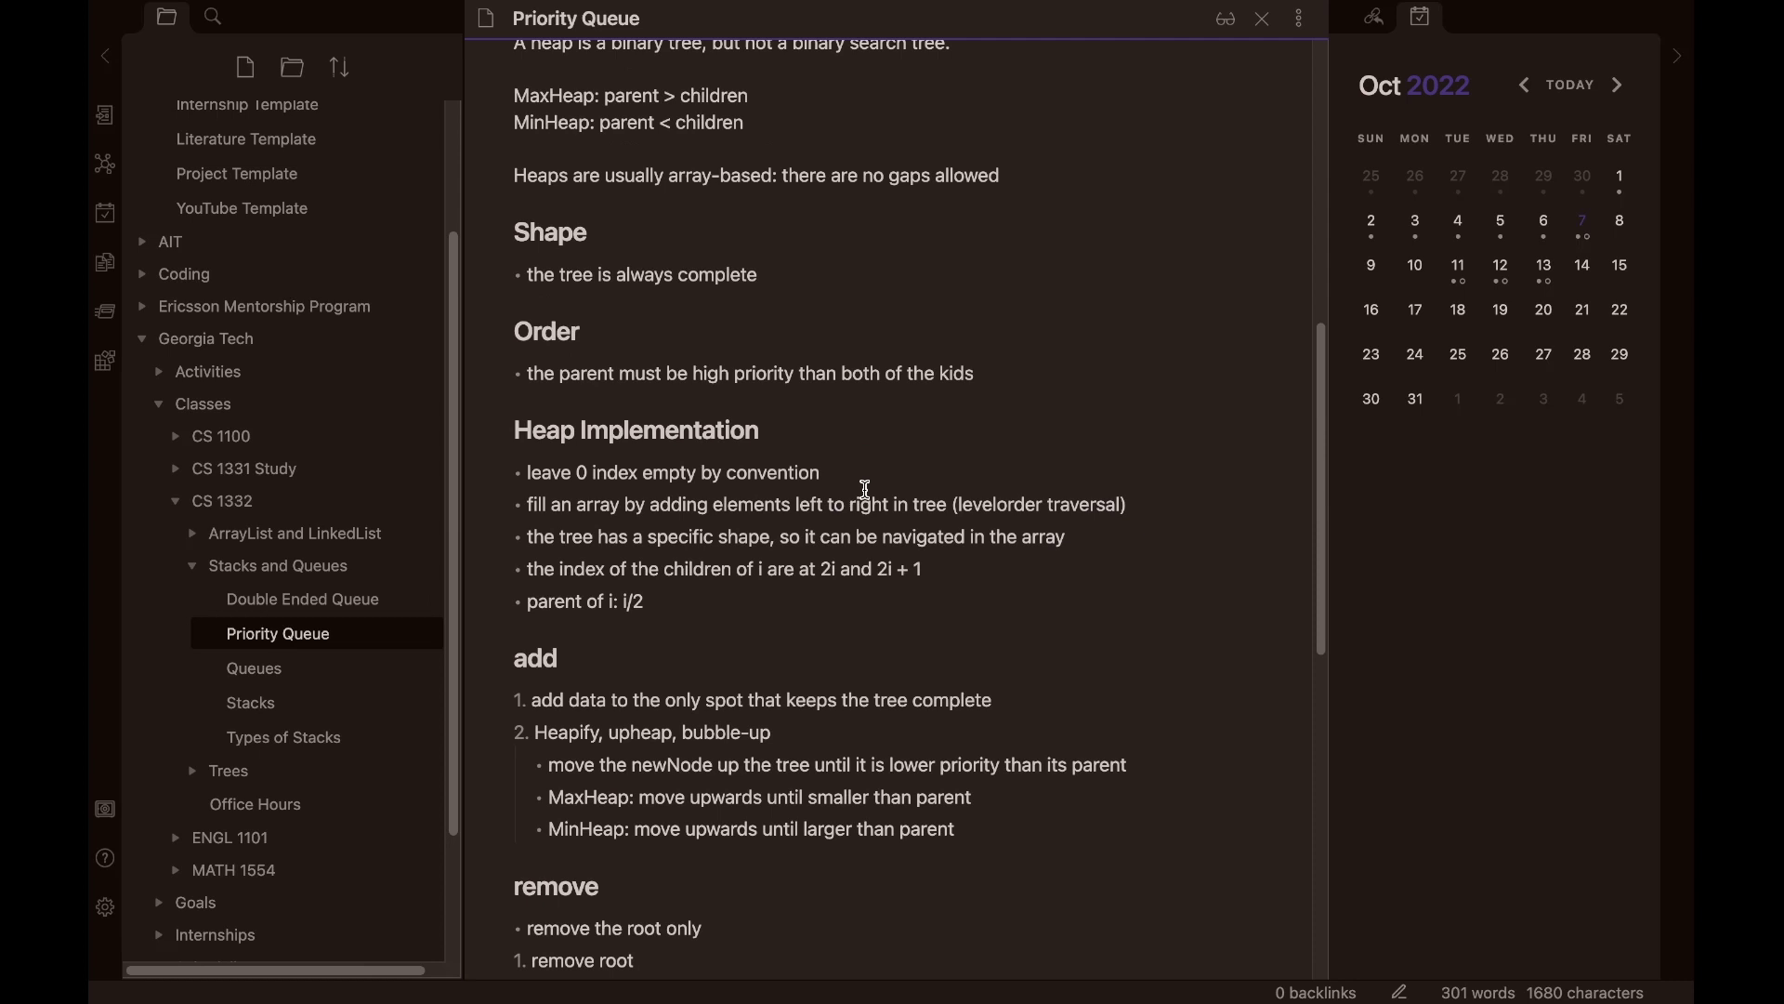
click(243, 669)
scroll(940, 577, down, 10)
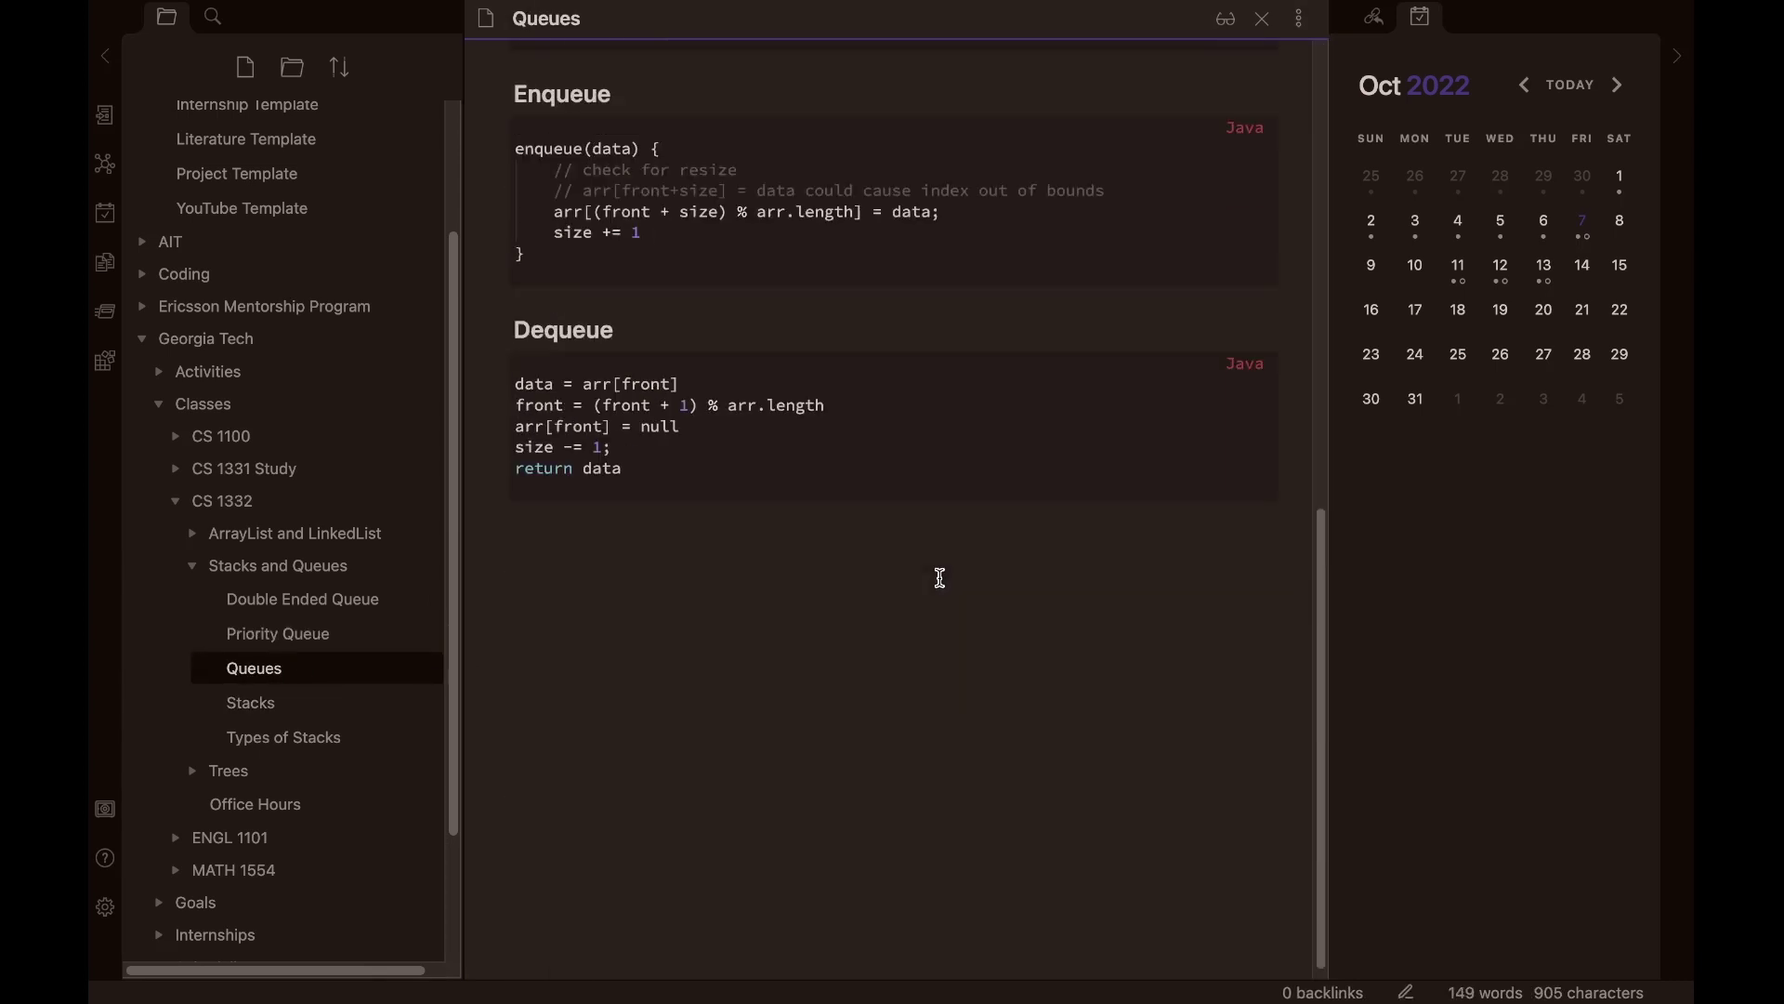
scroll(941, 578, up, 4)
scroll(940, 578, down, 3)
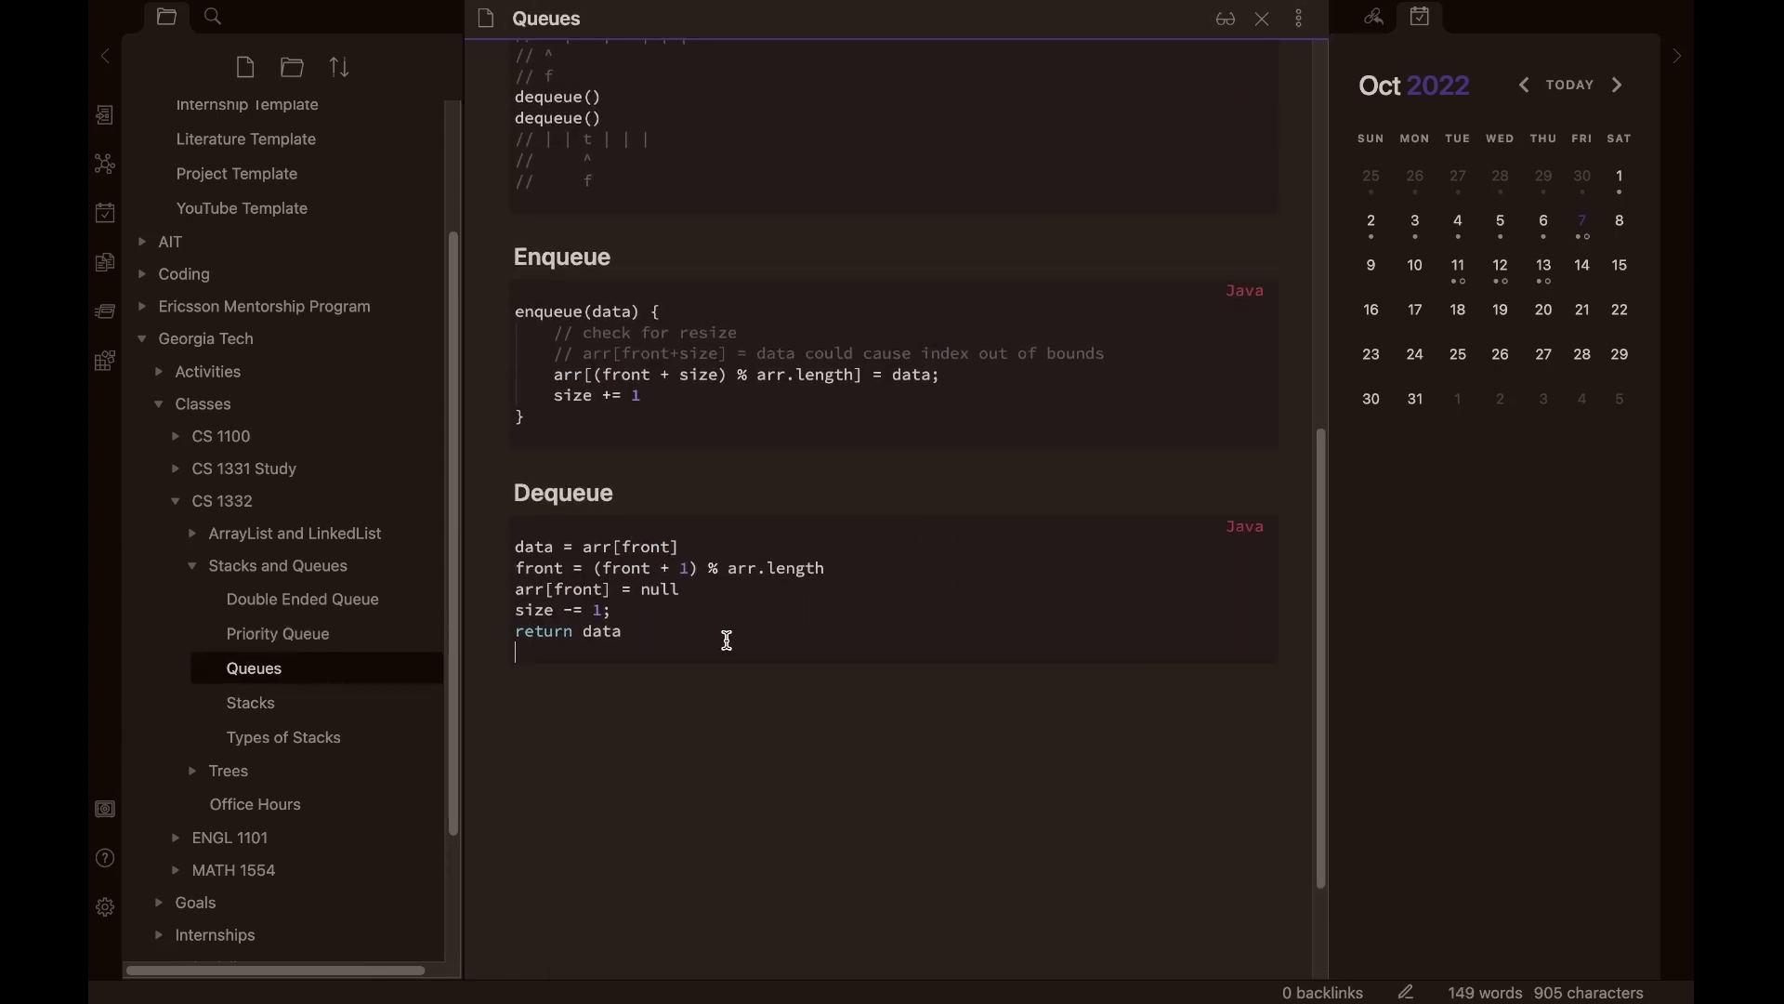
- Click into the Dequeue code block, collapse CS 1332, and scroll Queues to its title
click(621, 530)
click(227, 566)
click(204, 516)
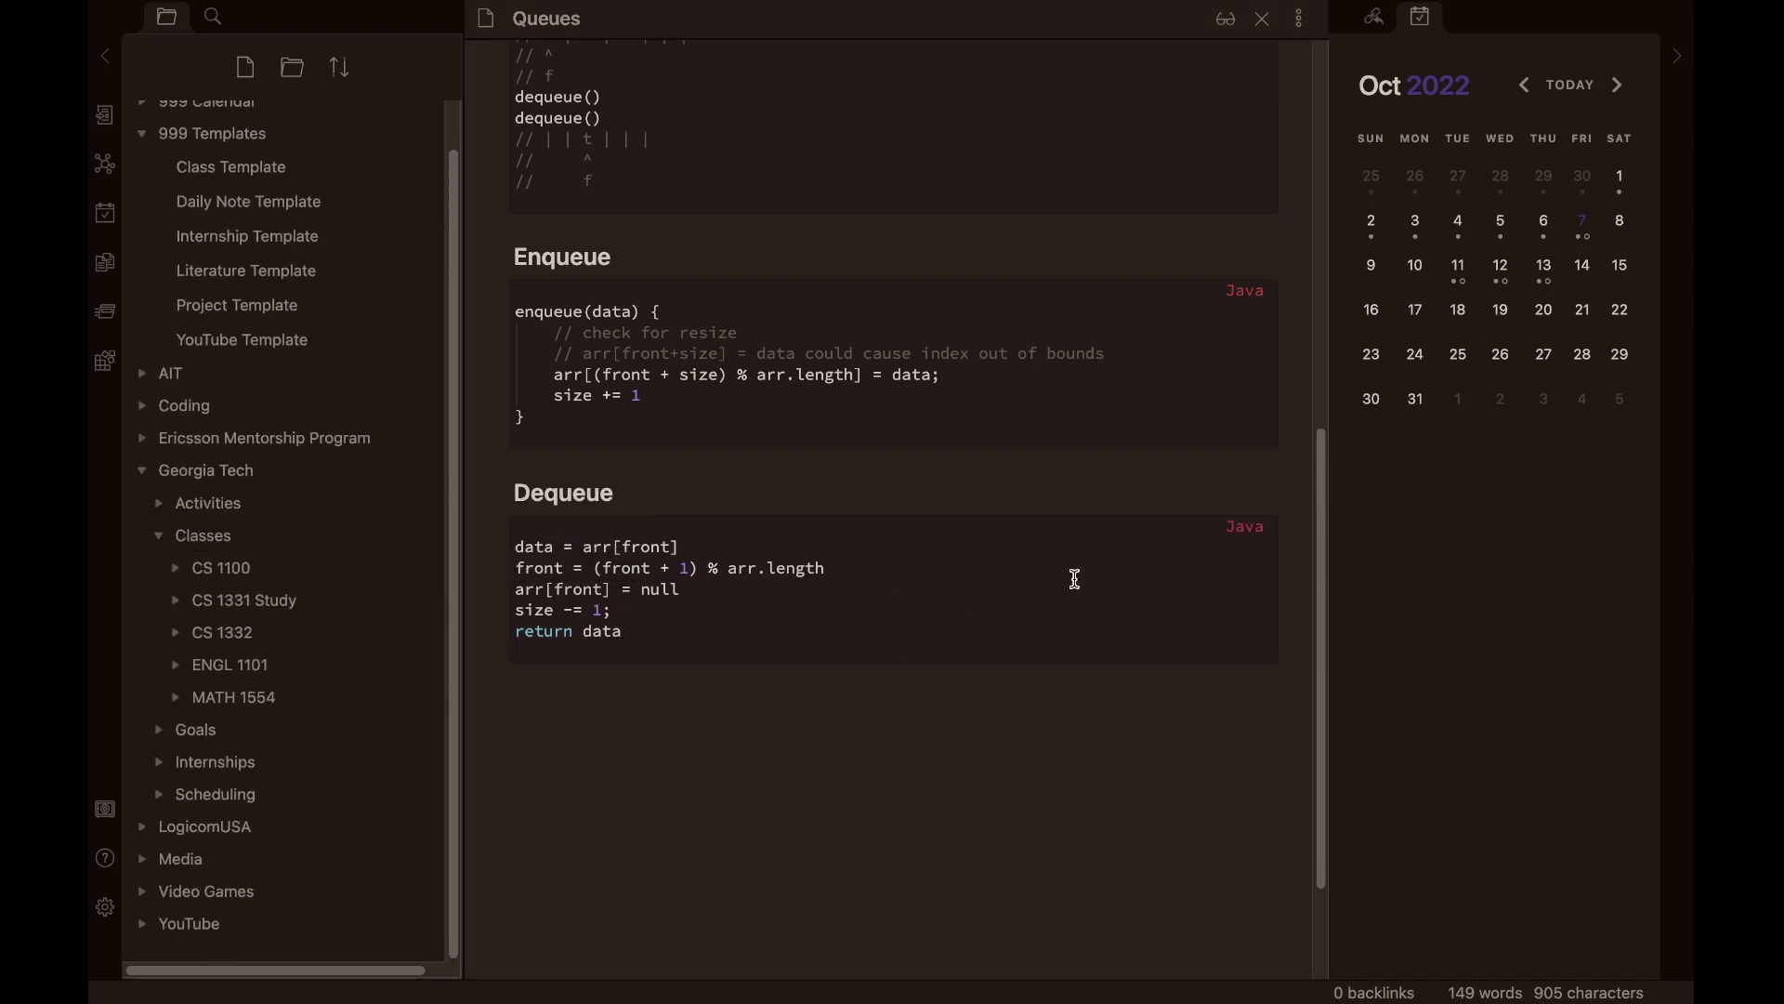
scroll(964, 605, up, 6)
scroll(838, 478, up, 2)
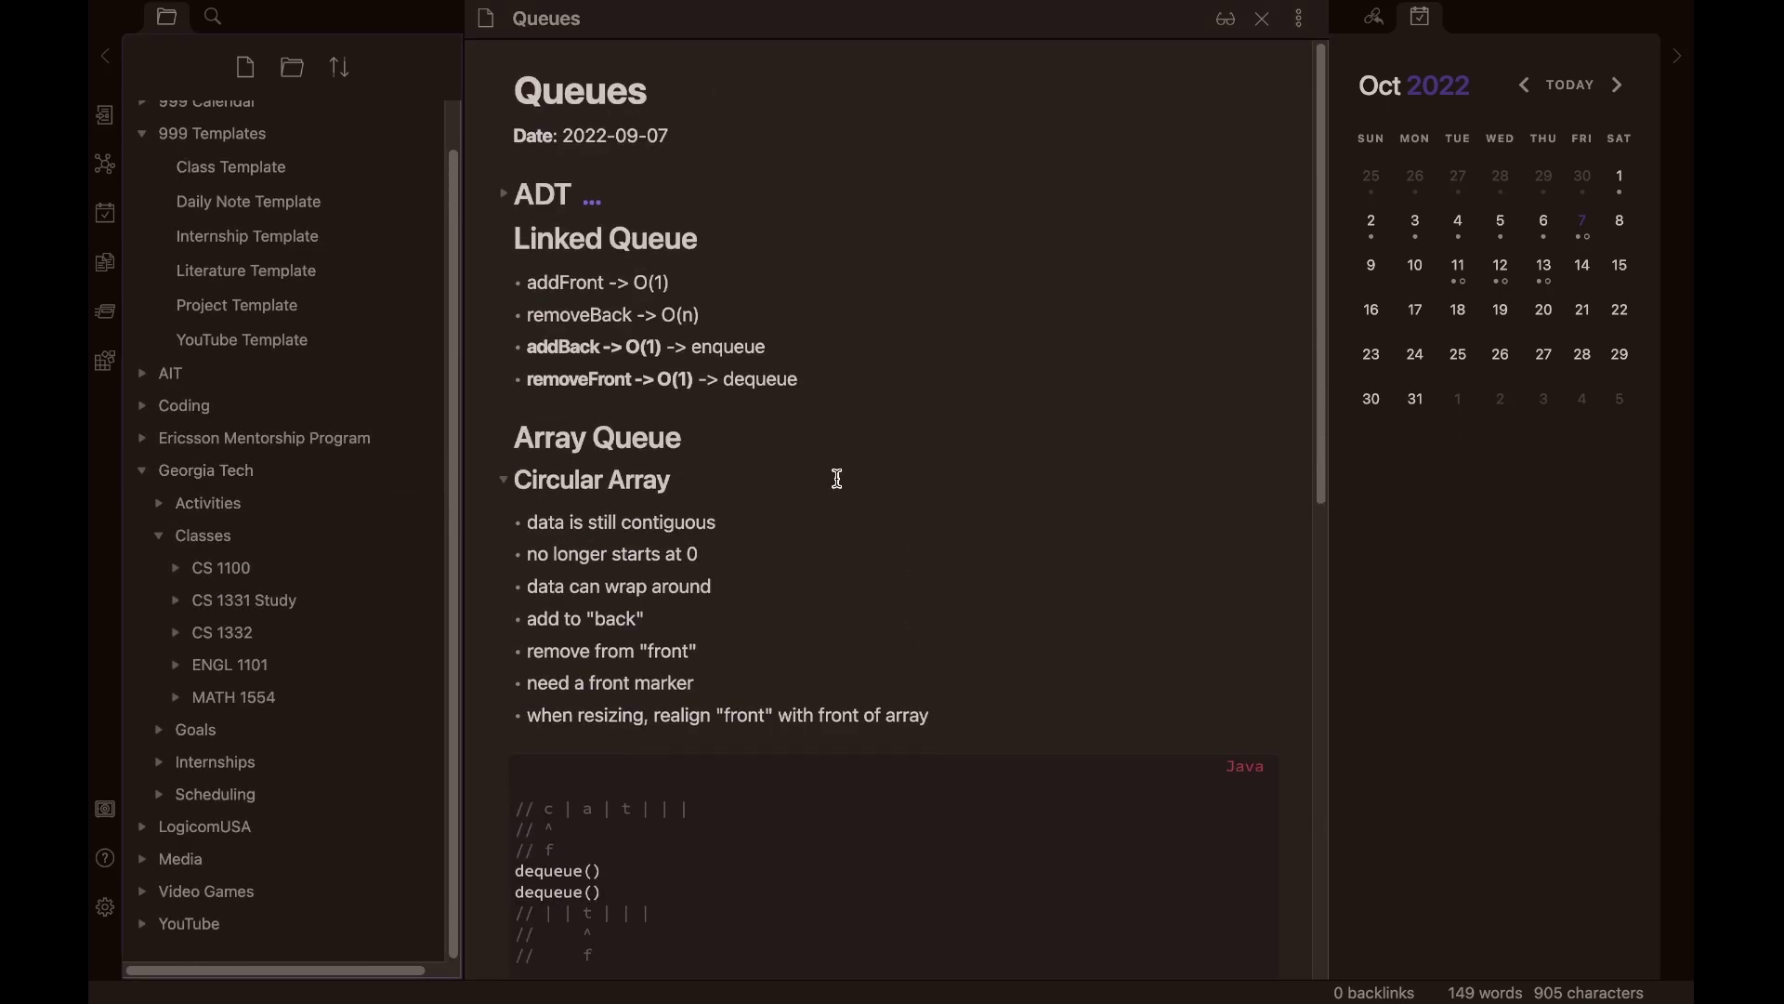
scroll(316, 205, up, 1)
- Open Preferences and view Community plugins, showing Calendar 1.5.10 enabled
mouse_move(330, 8)
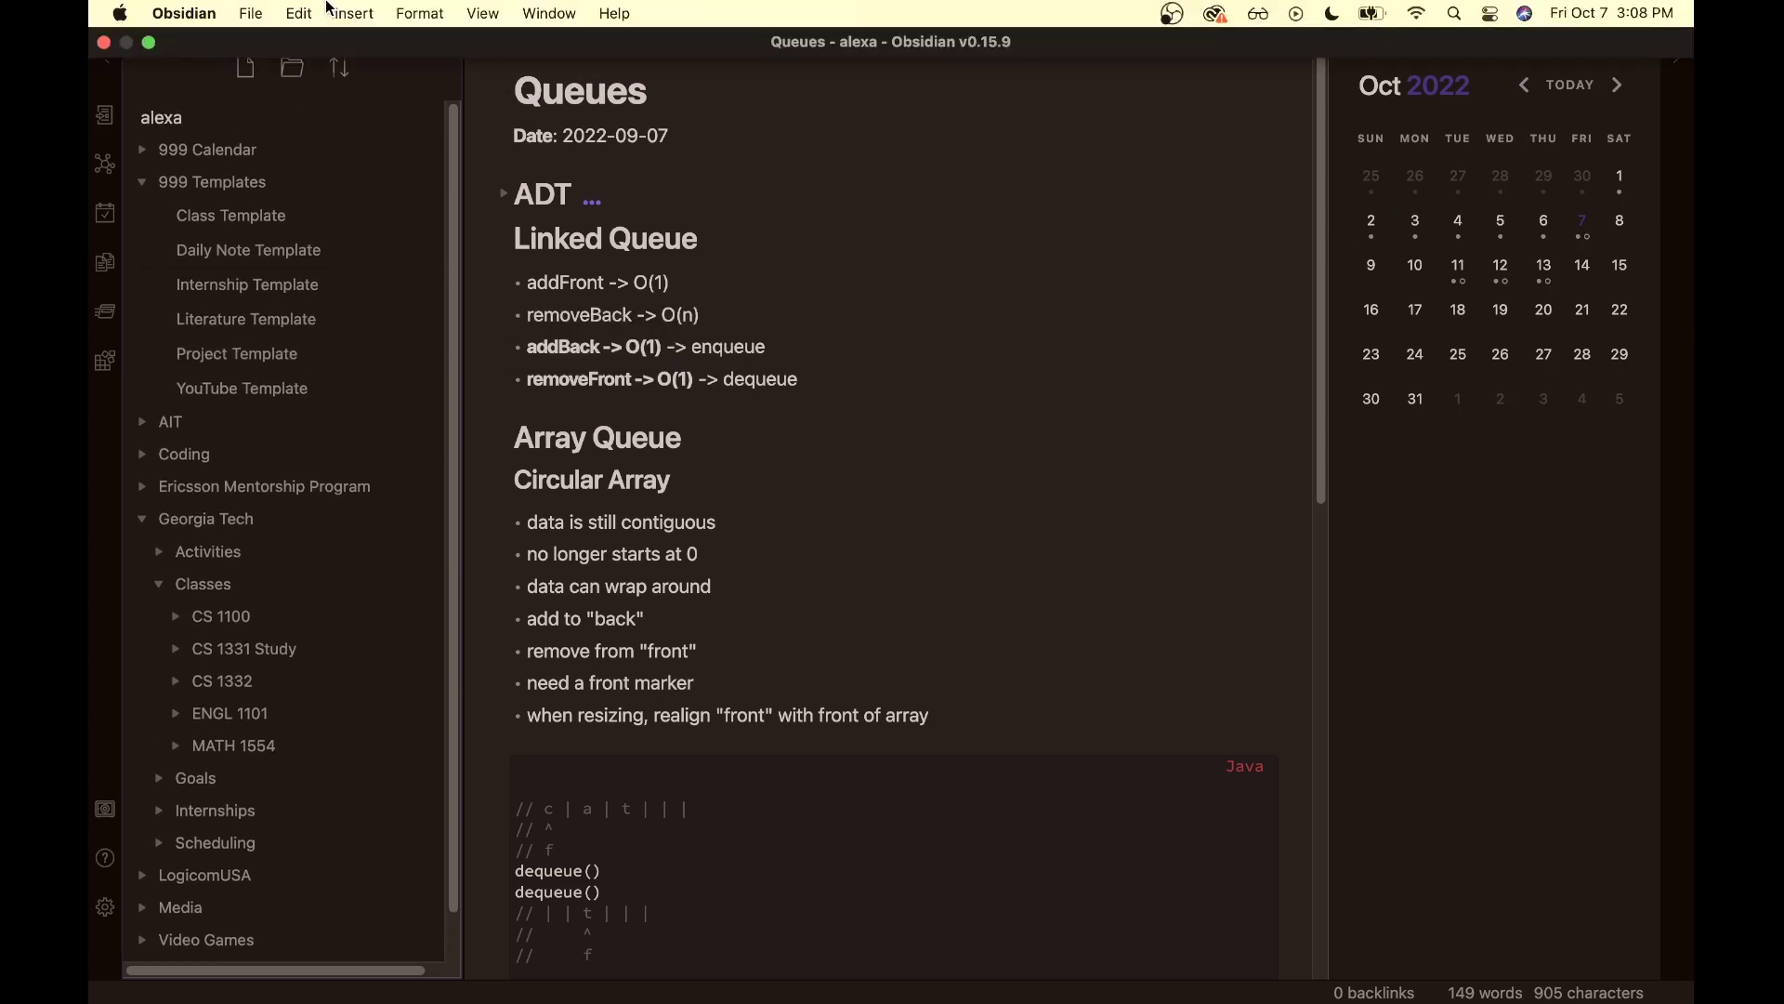
click(191, 13)
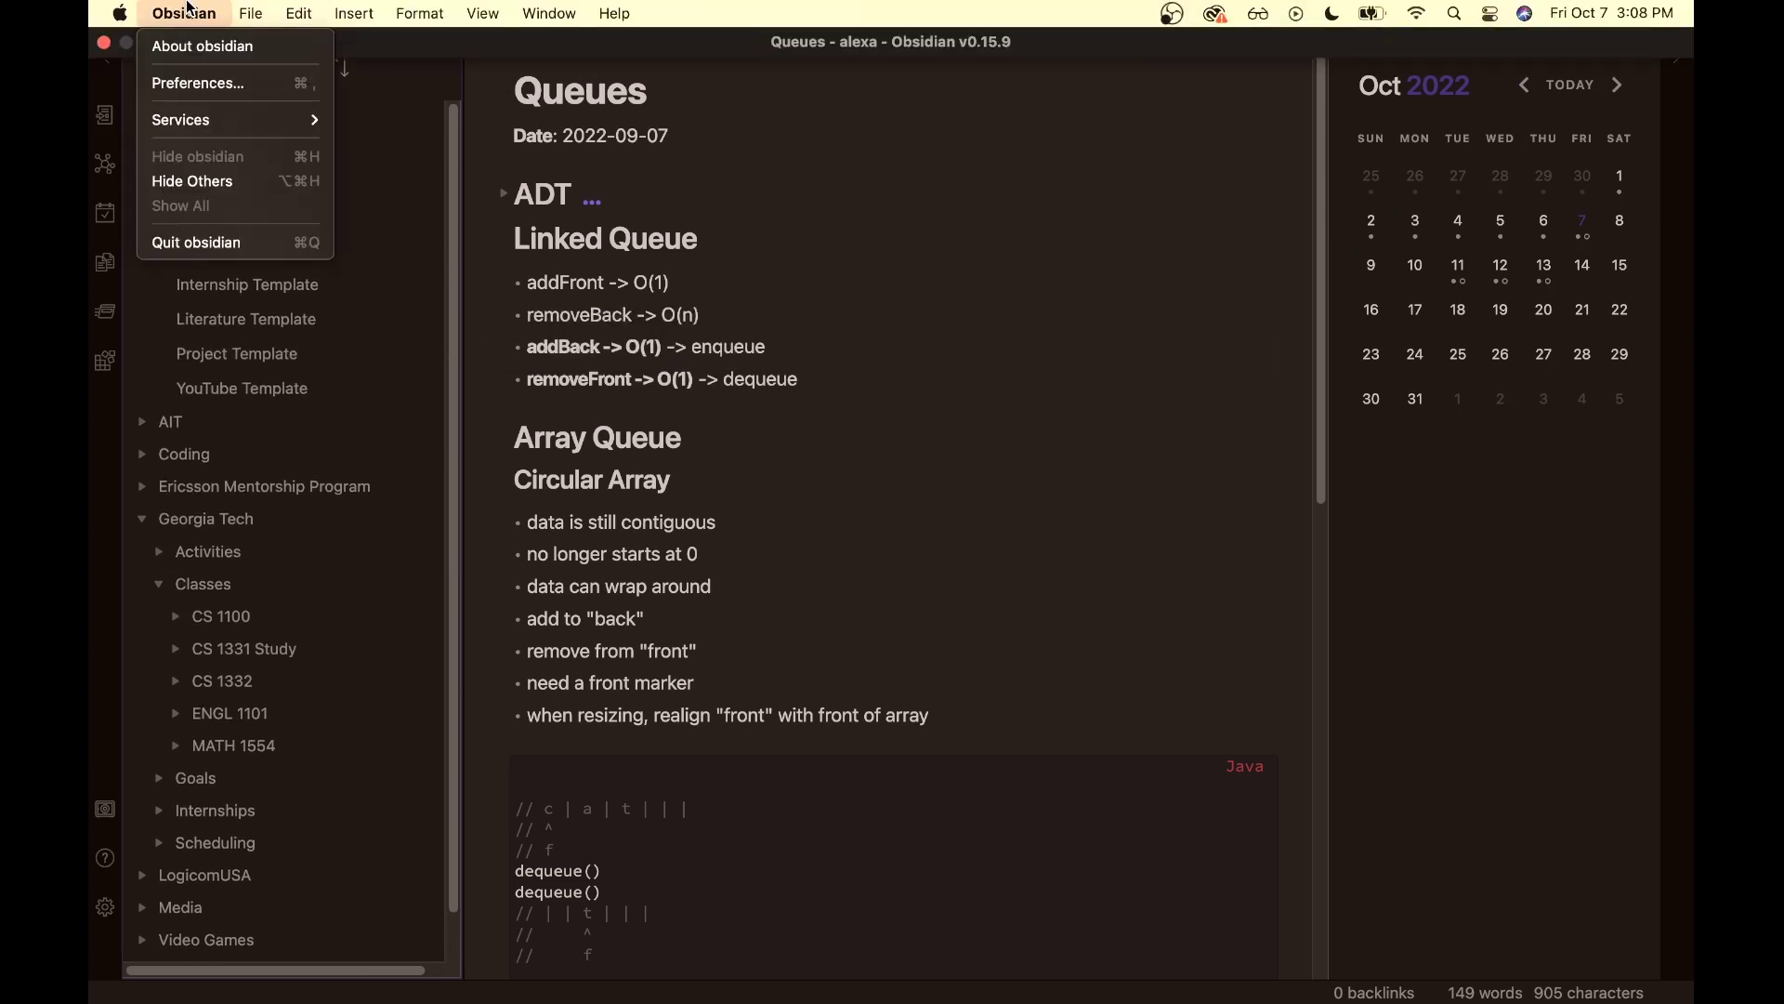
click(223, 80)
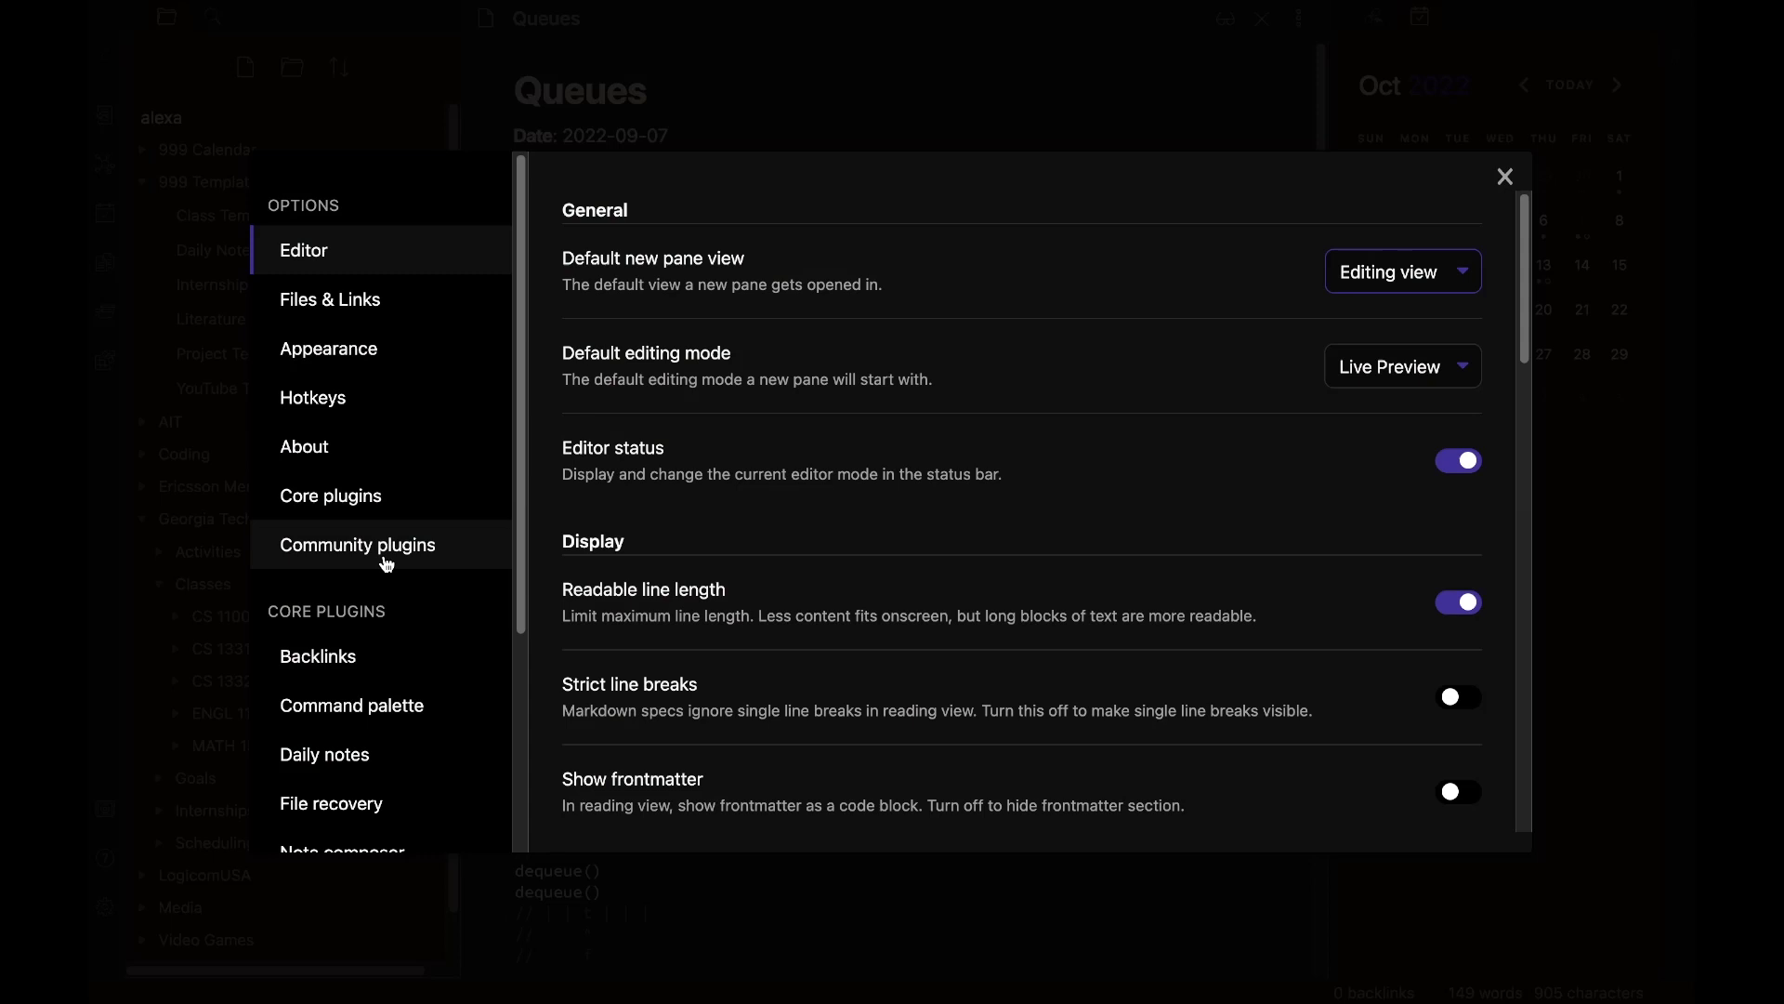
click(279, 543)
scroll(939, 498, down, 1)
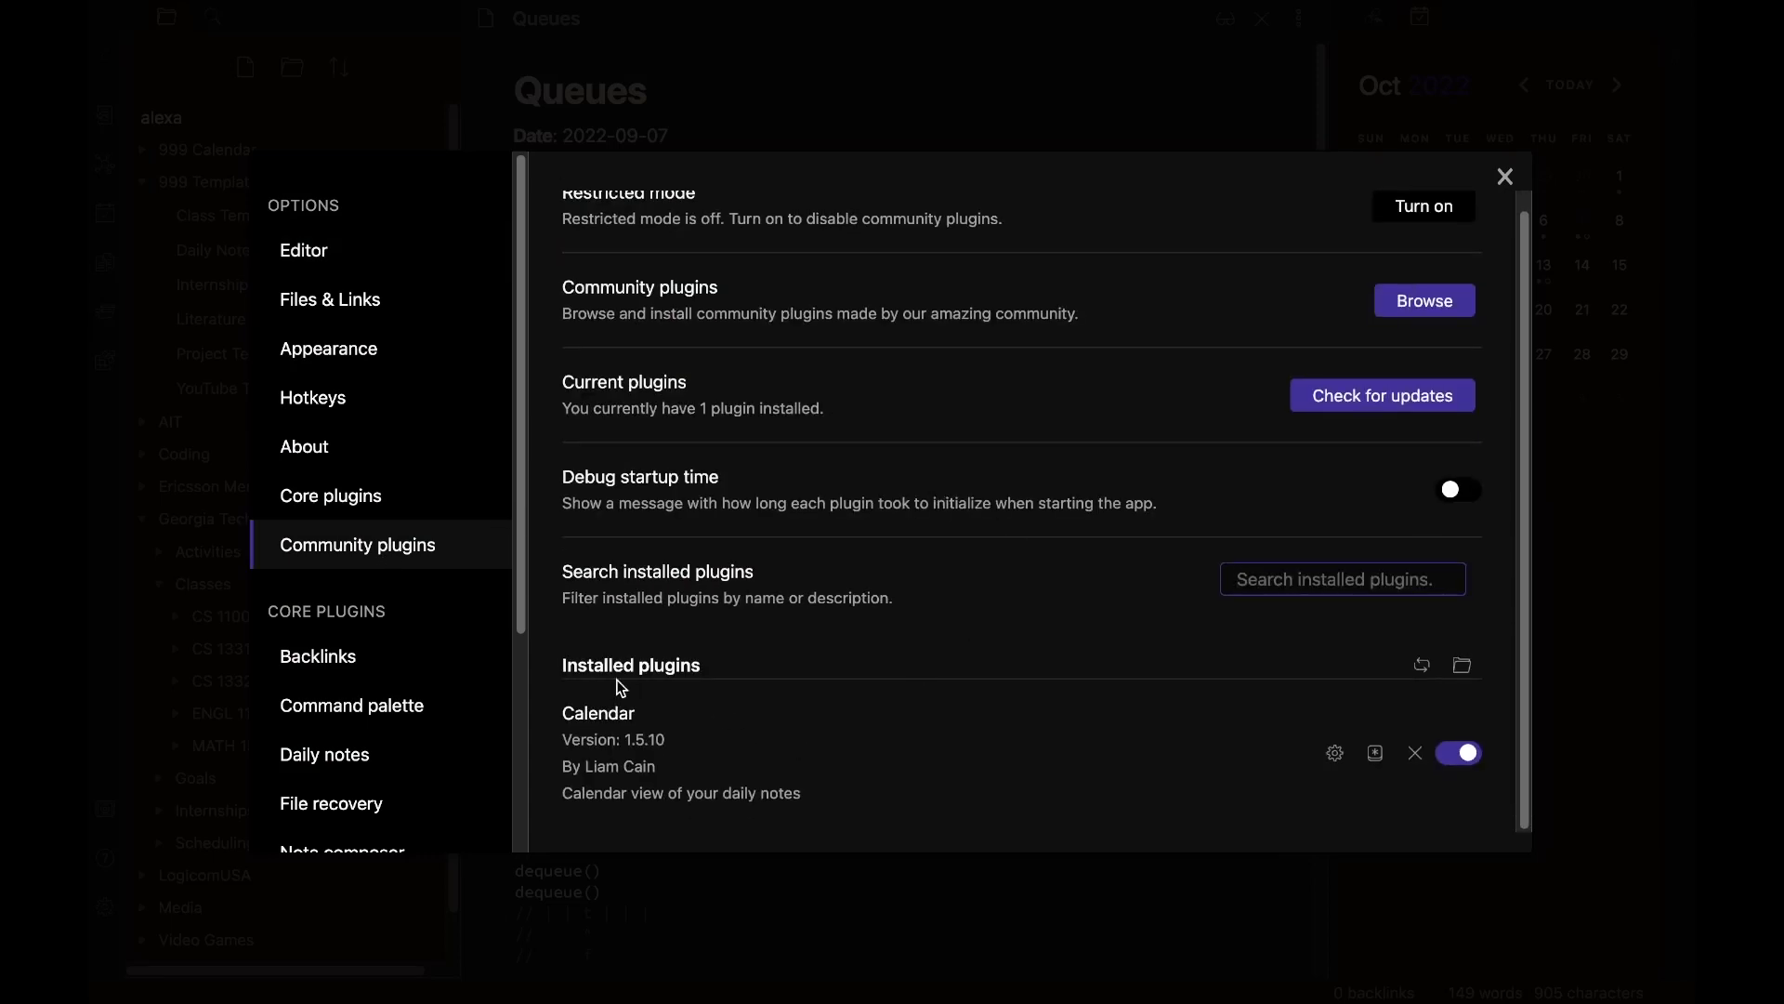
click(609, 728)
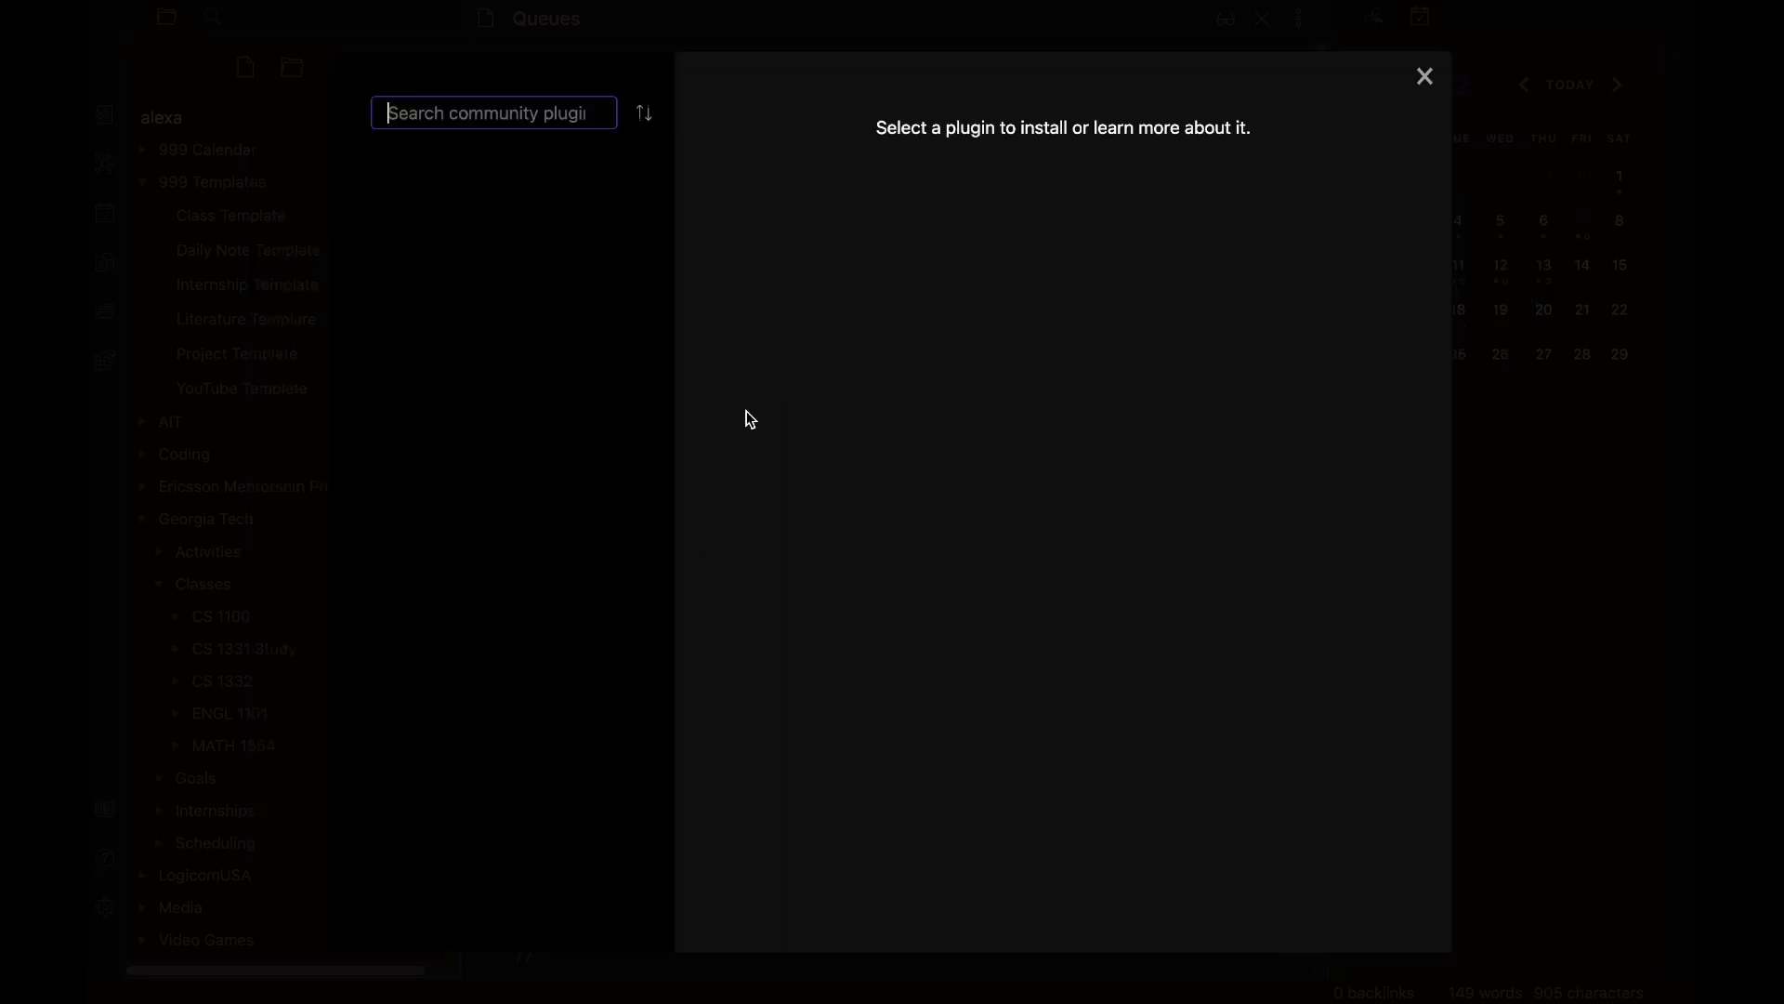
scroll(1014, 557, down, 9)
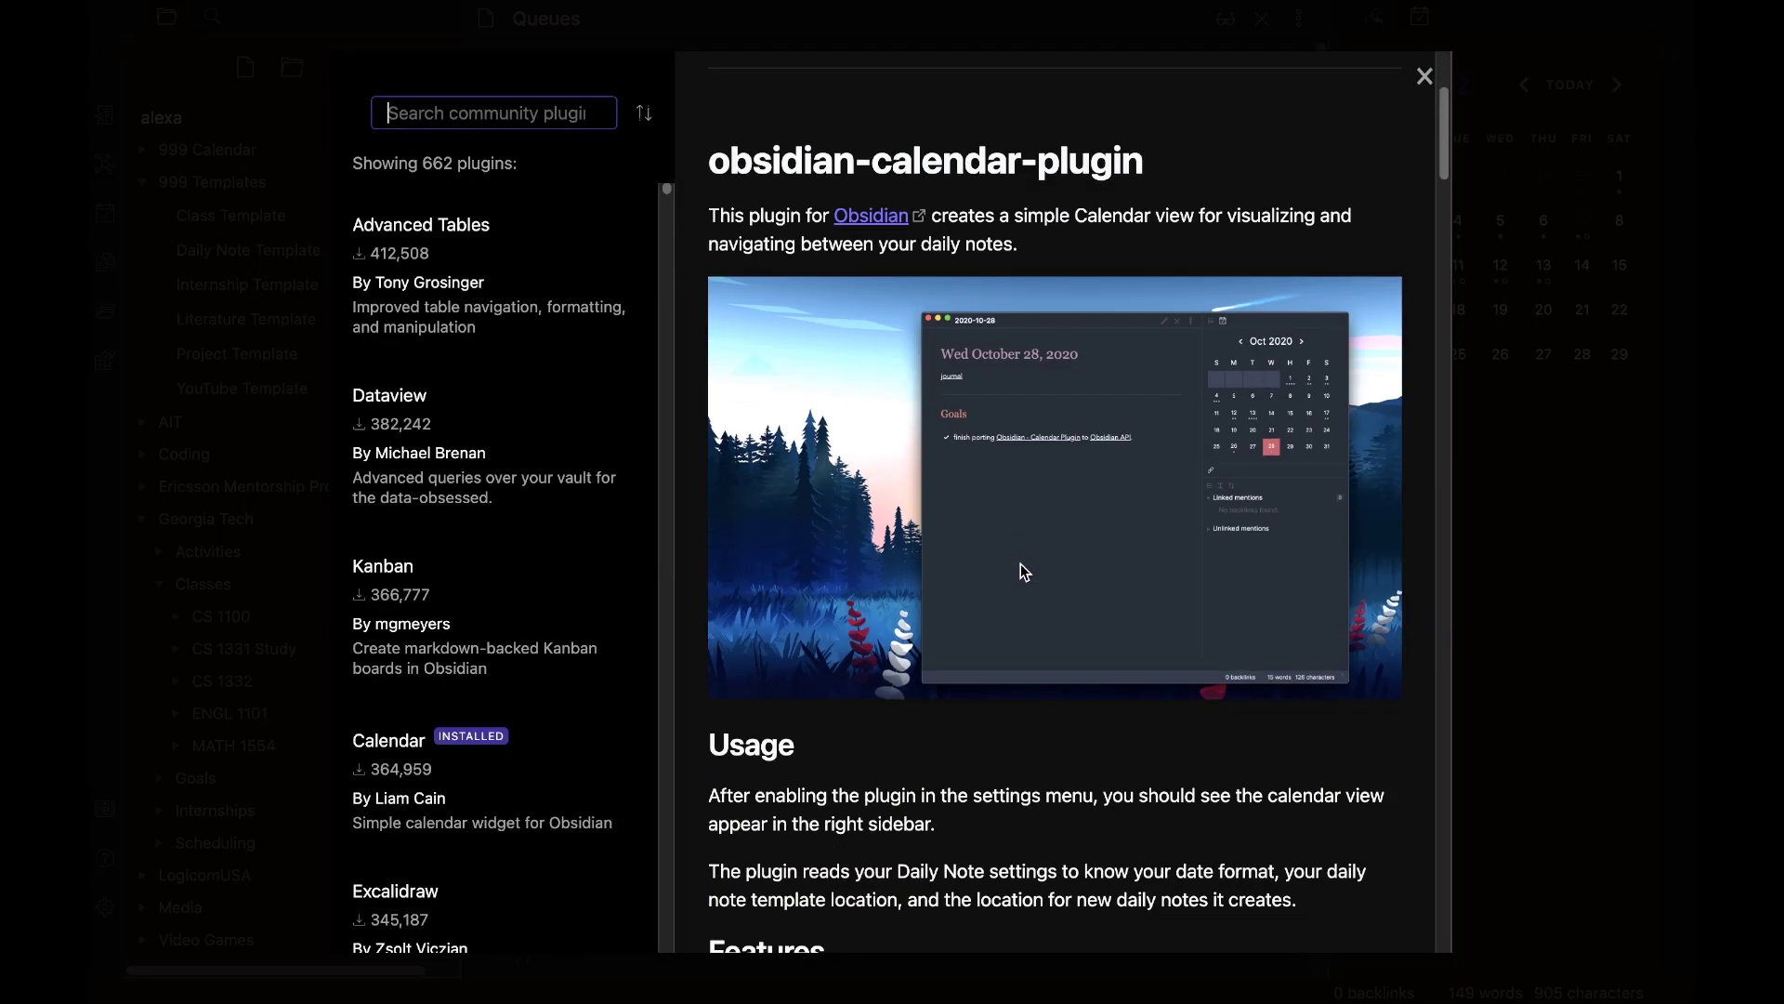
scroll(1020, 566, down, 7)
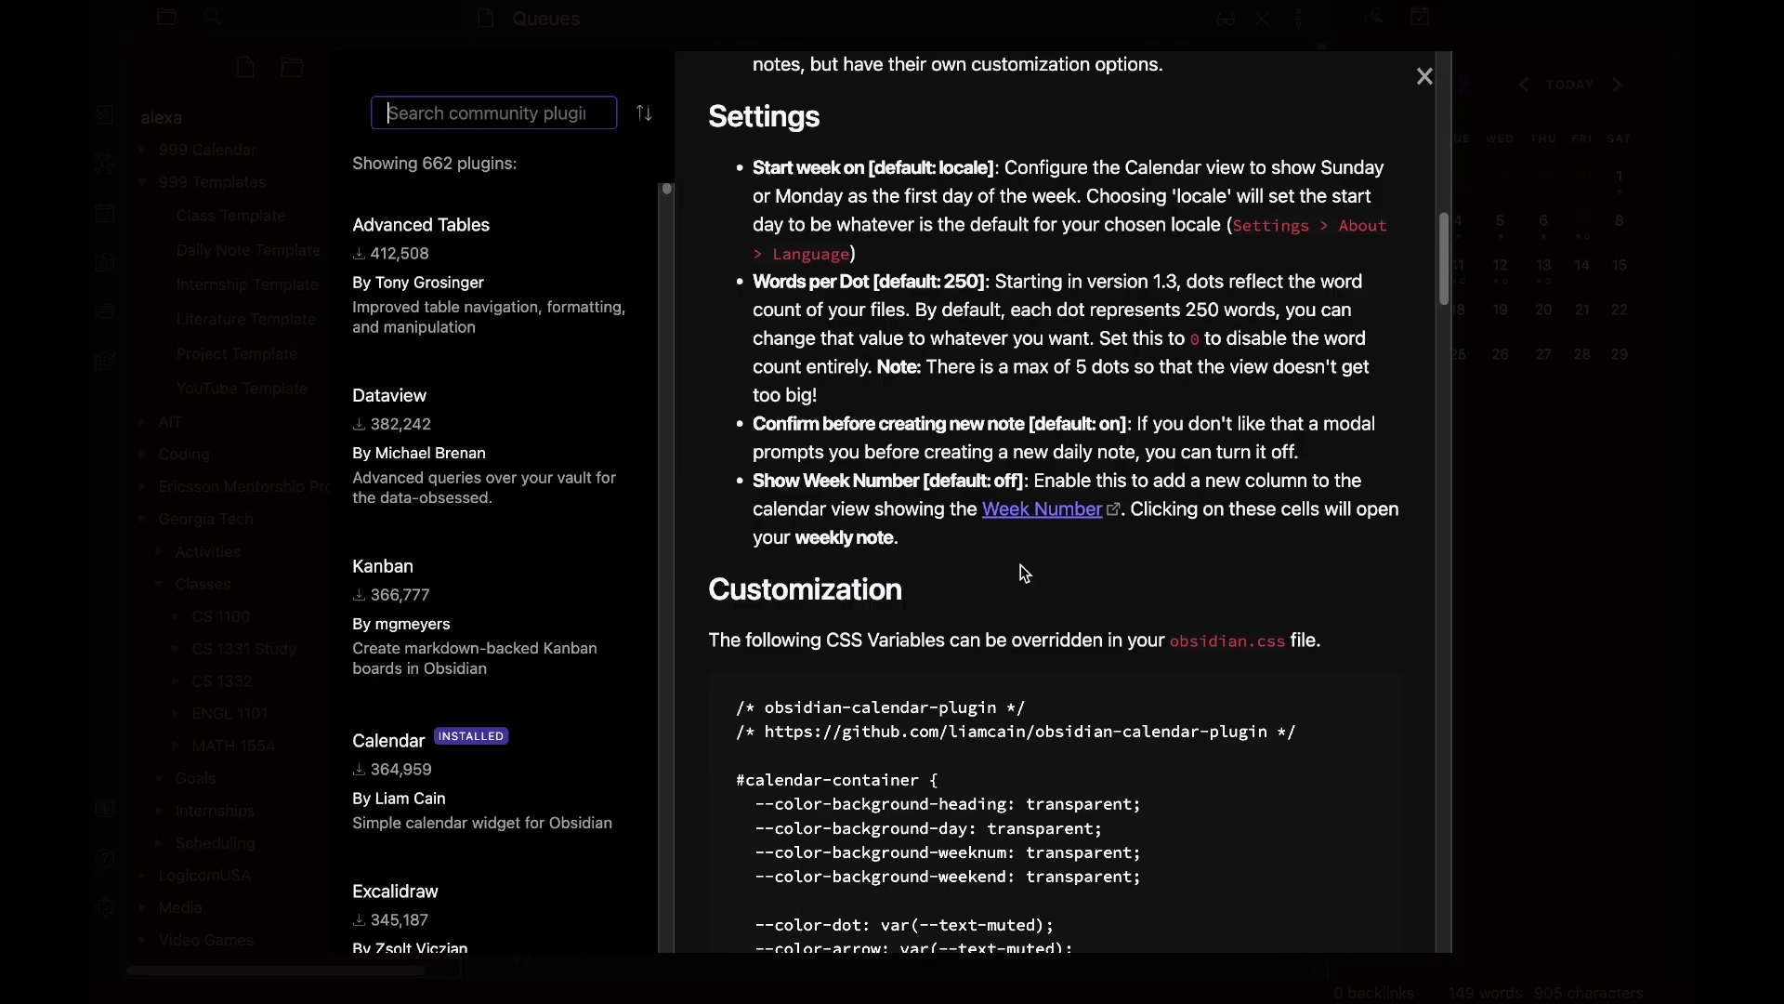
click(1425, 77)
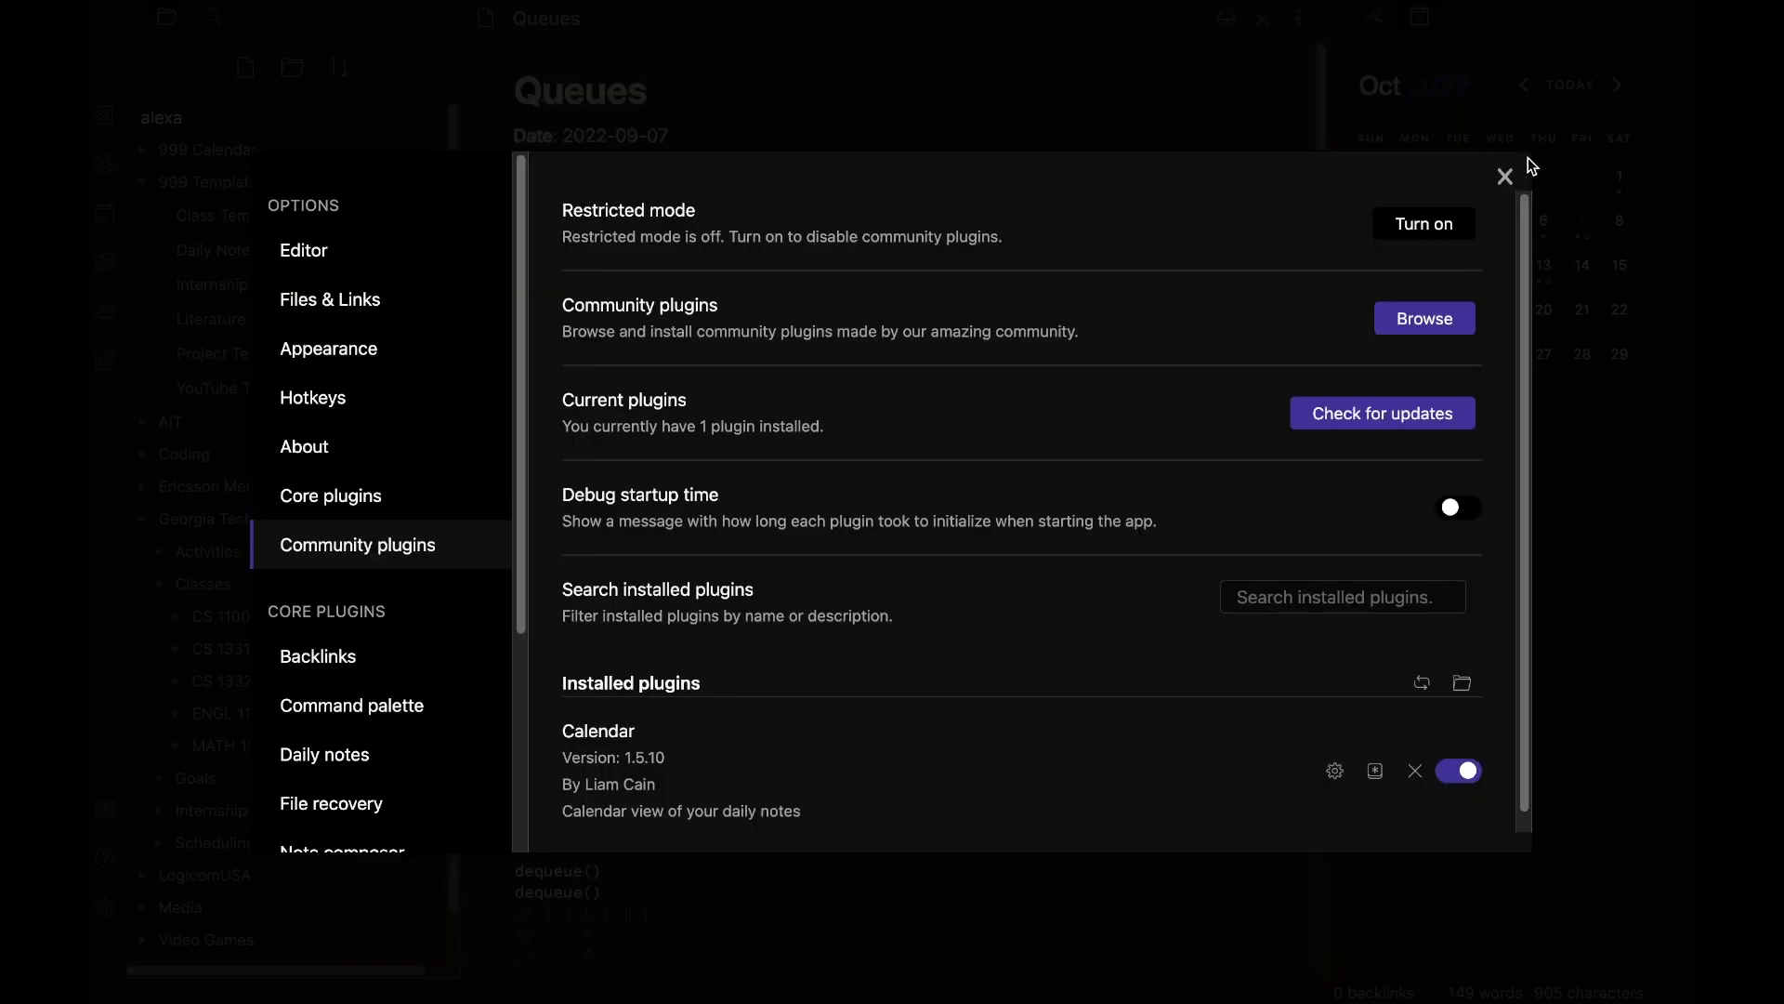
- Close Settings, view the October 7 daily note, then open the Daily Note Template
click(1507, 176)
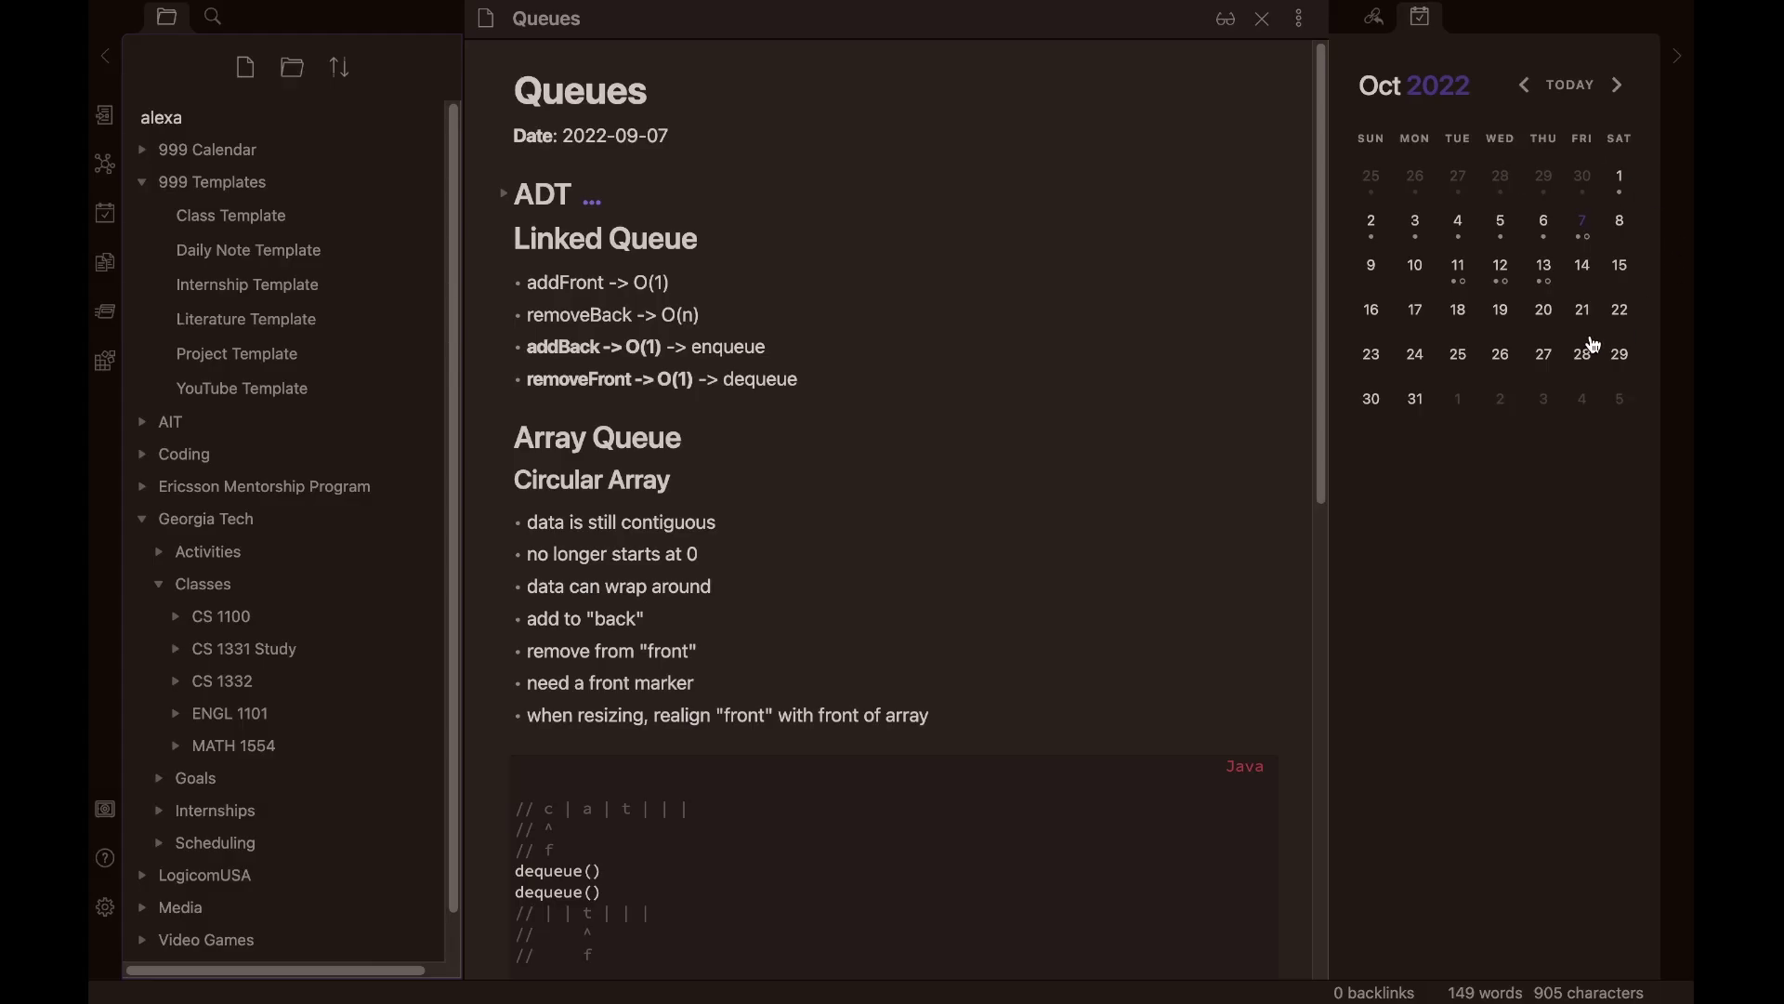
click(1584, 228)
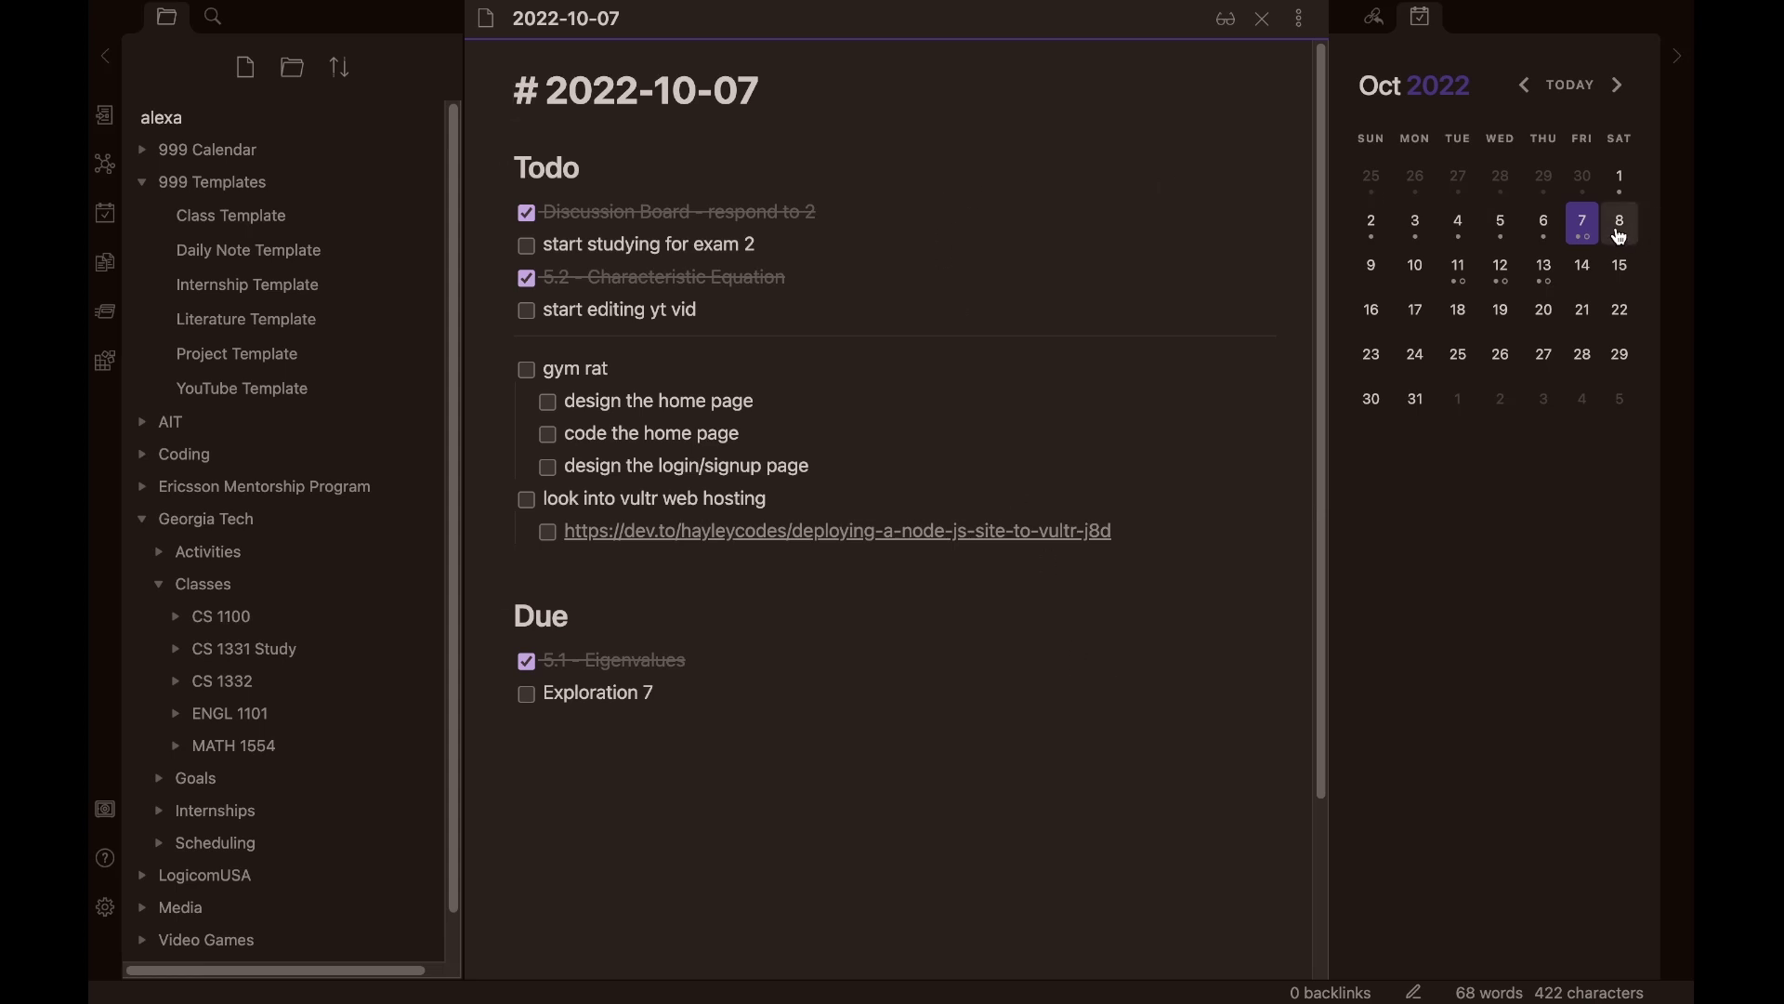
click(294, 249)
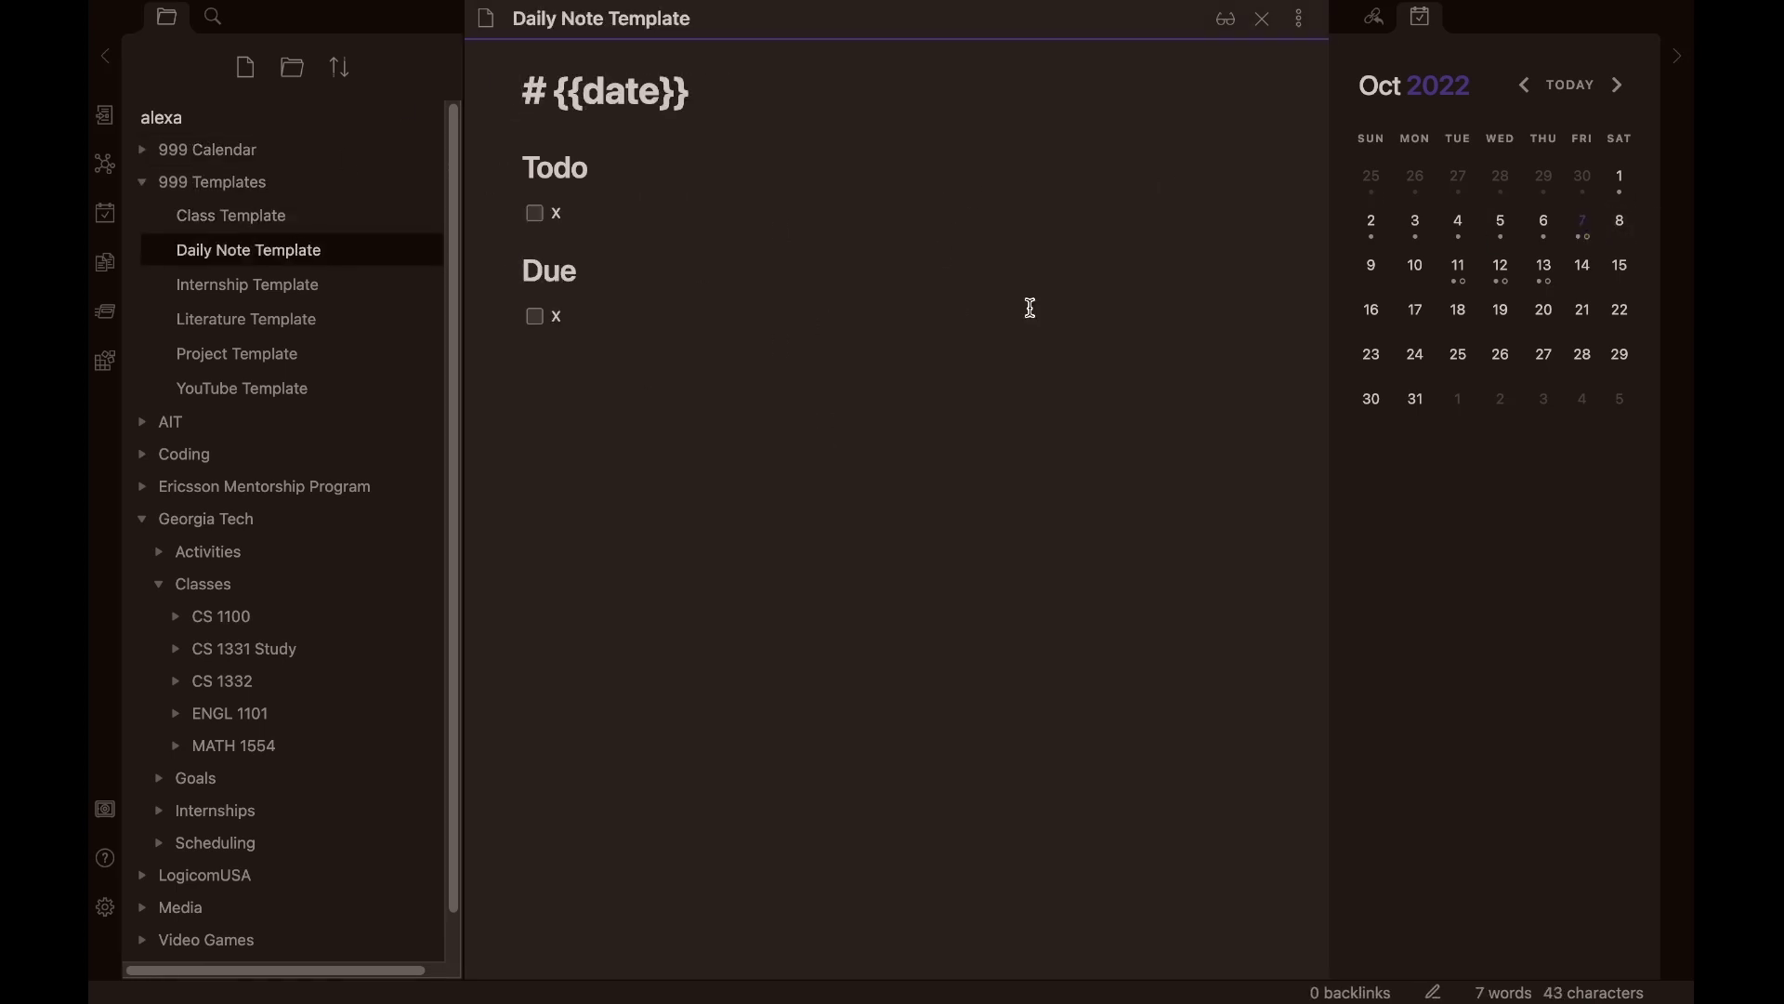
- Create the 2022-10-08 daily note with Todo items 'exam 3' and 'hw2' and Due 'slay'
click(1622, 225)
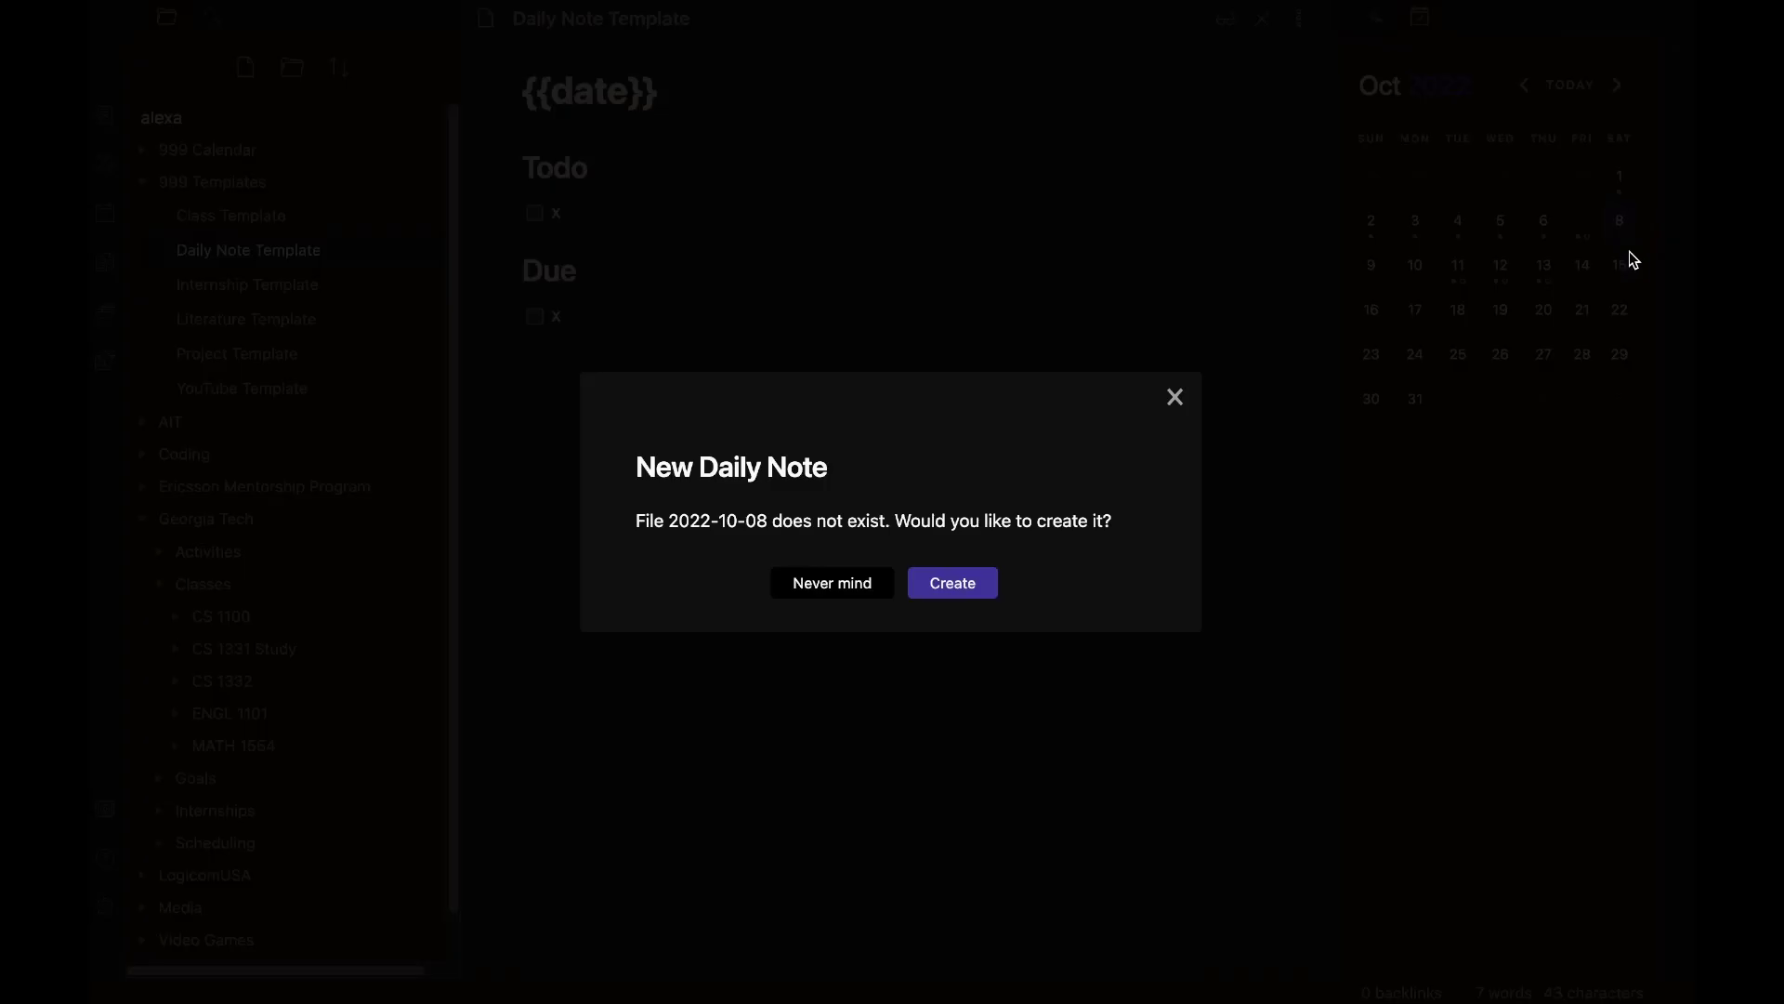
click(963, 581)
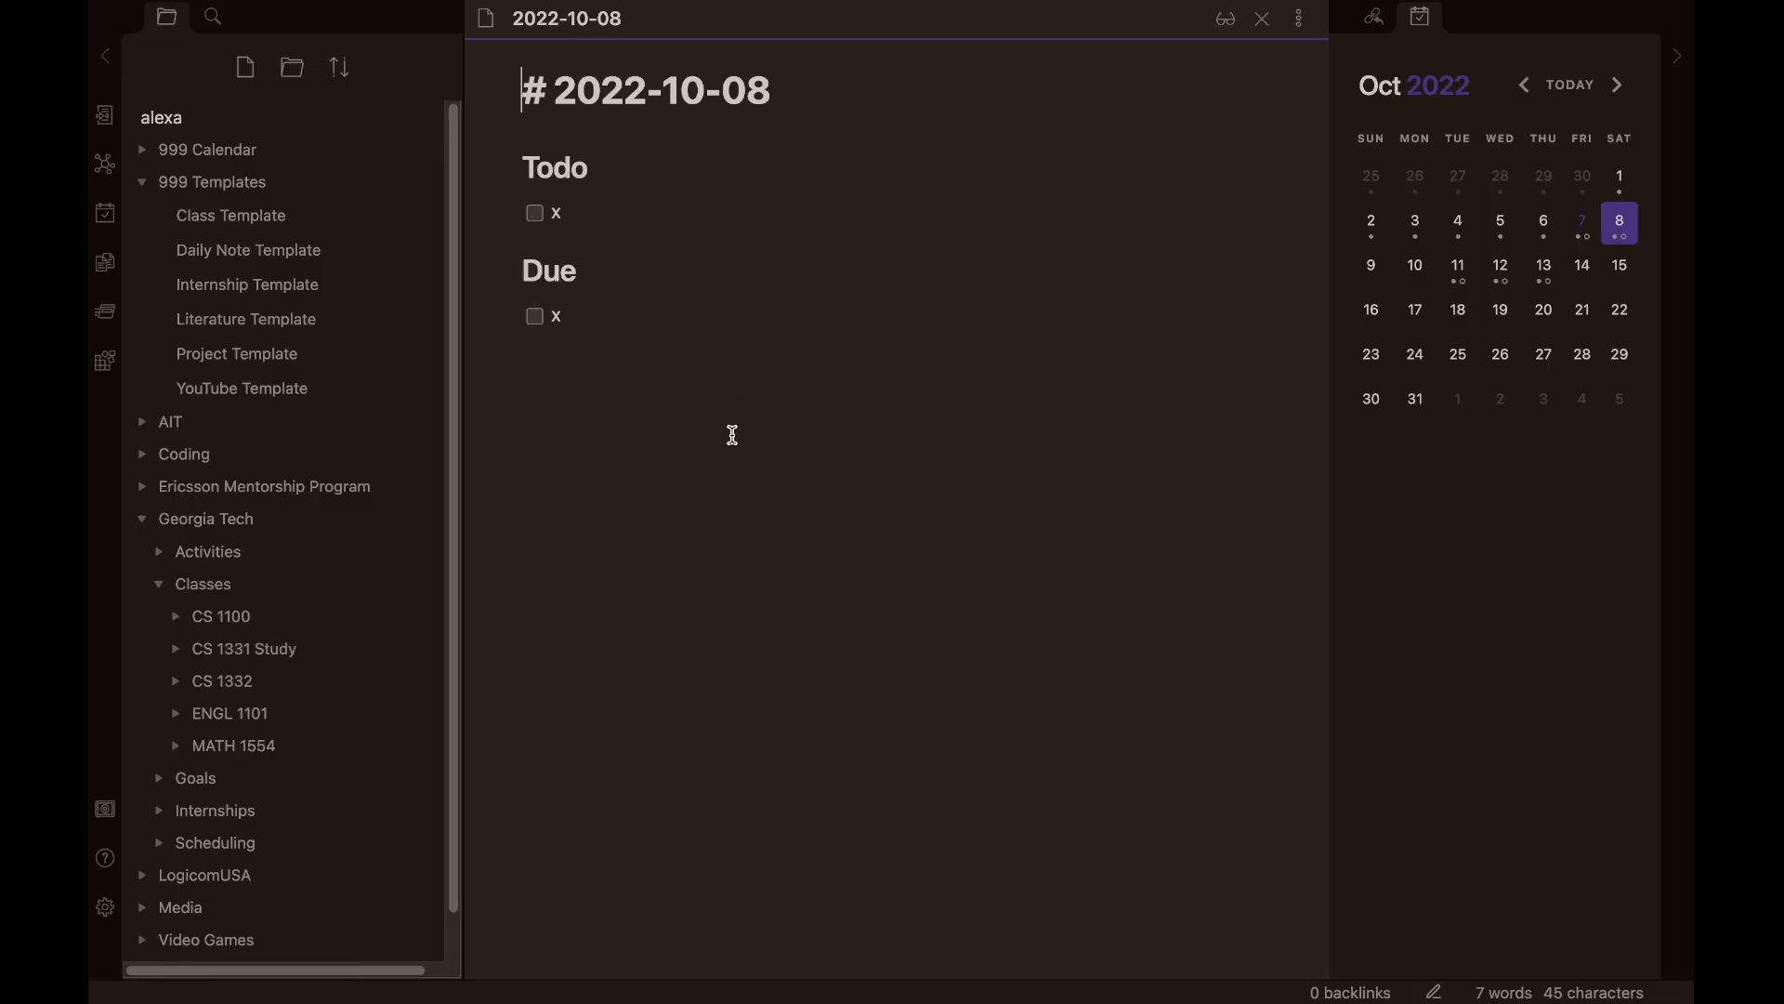
click(685, 223)
key(BackSpace)
text(exam 3)
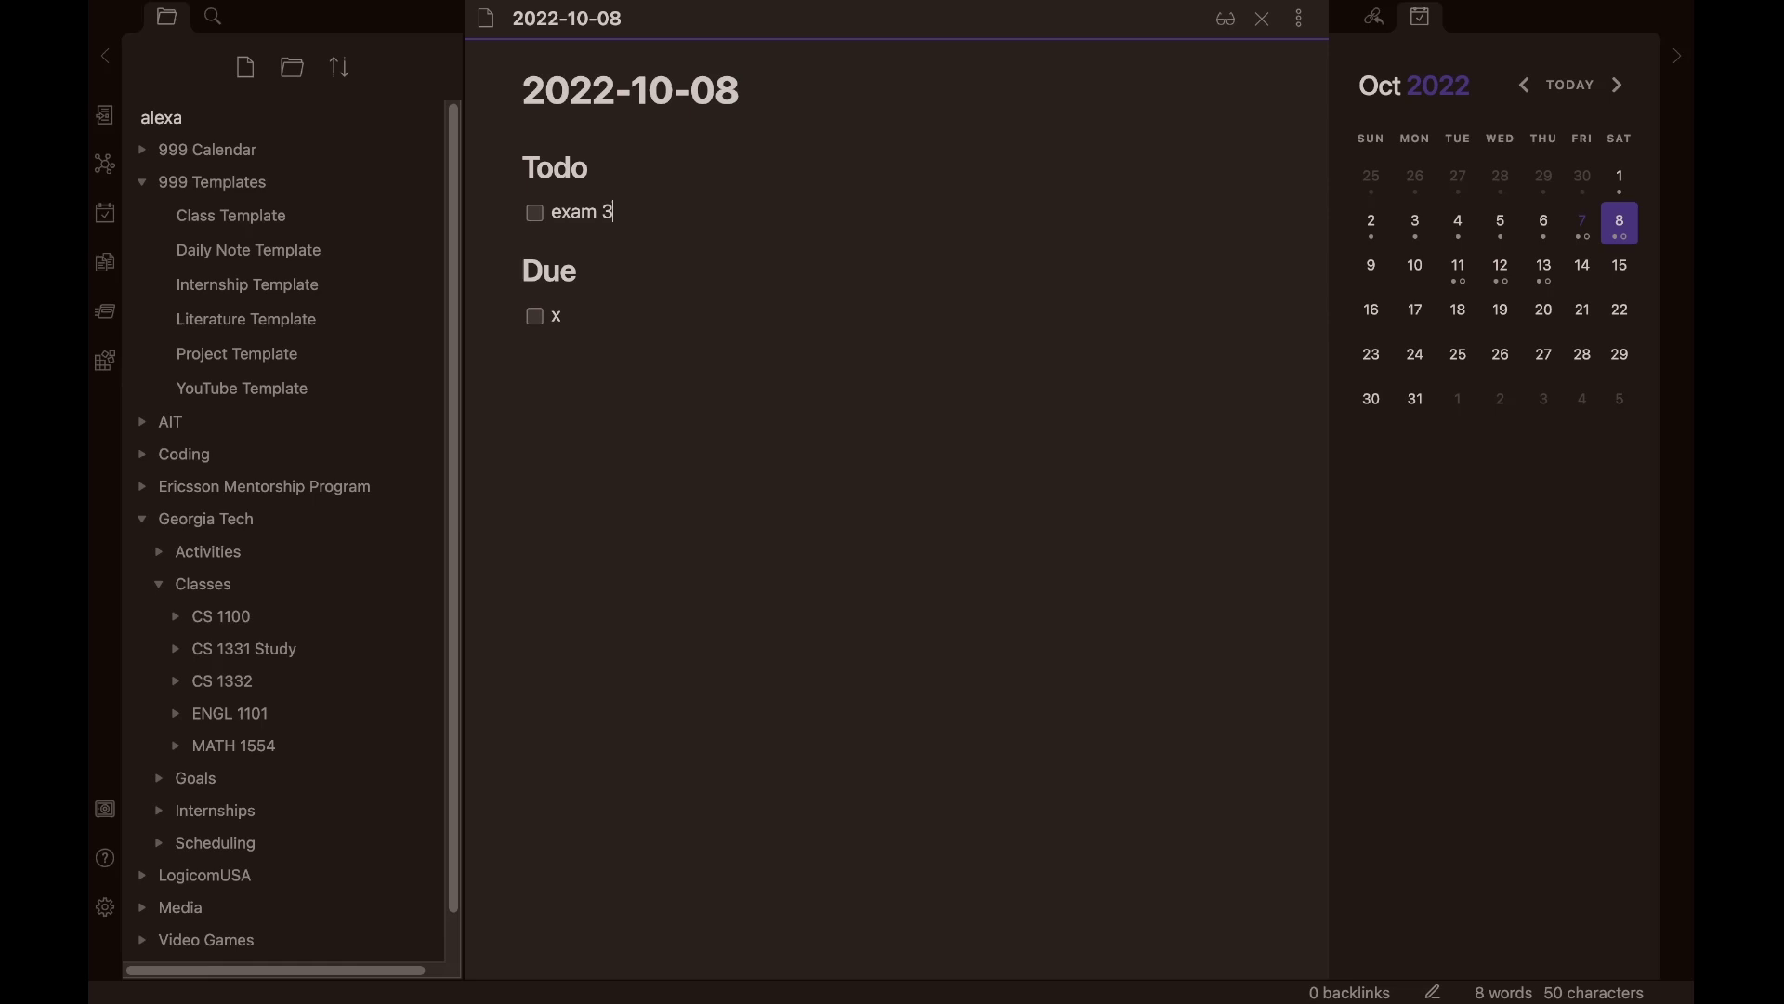
key(Return)
text(hw2 Due )
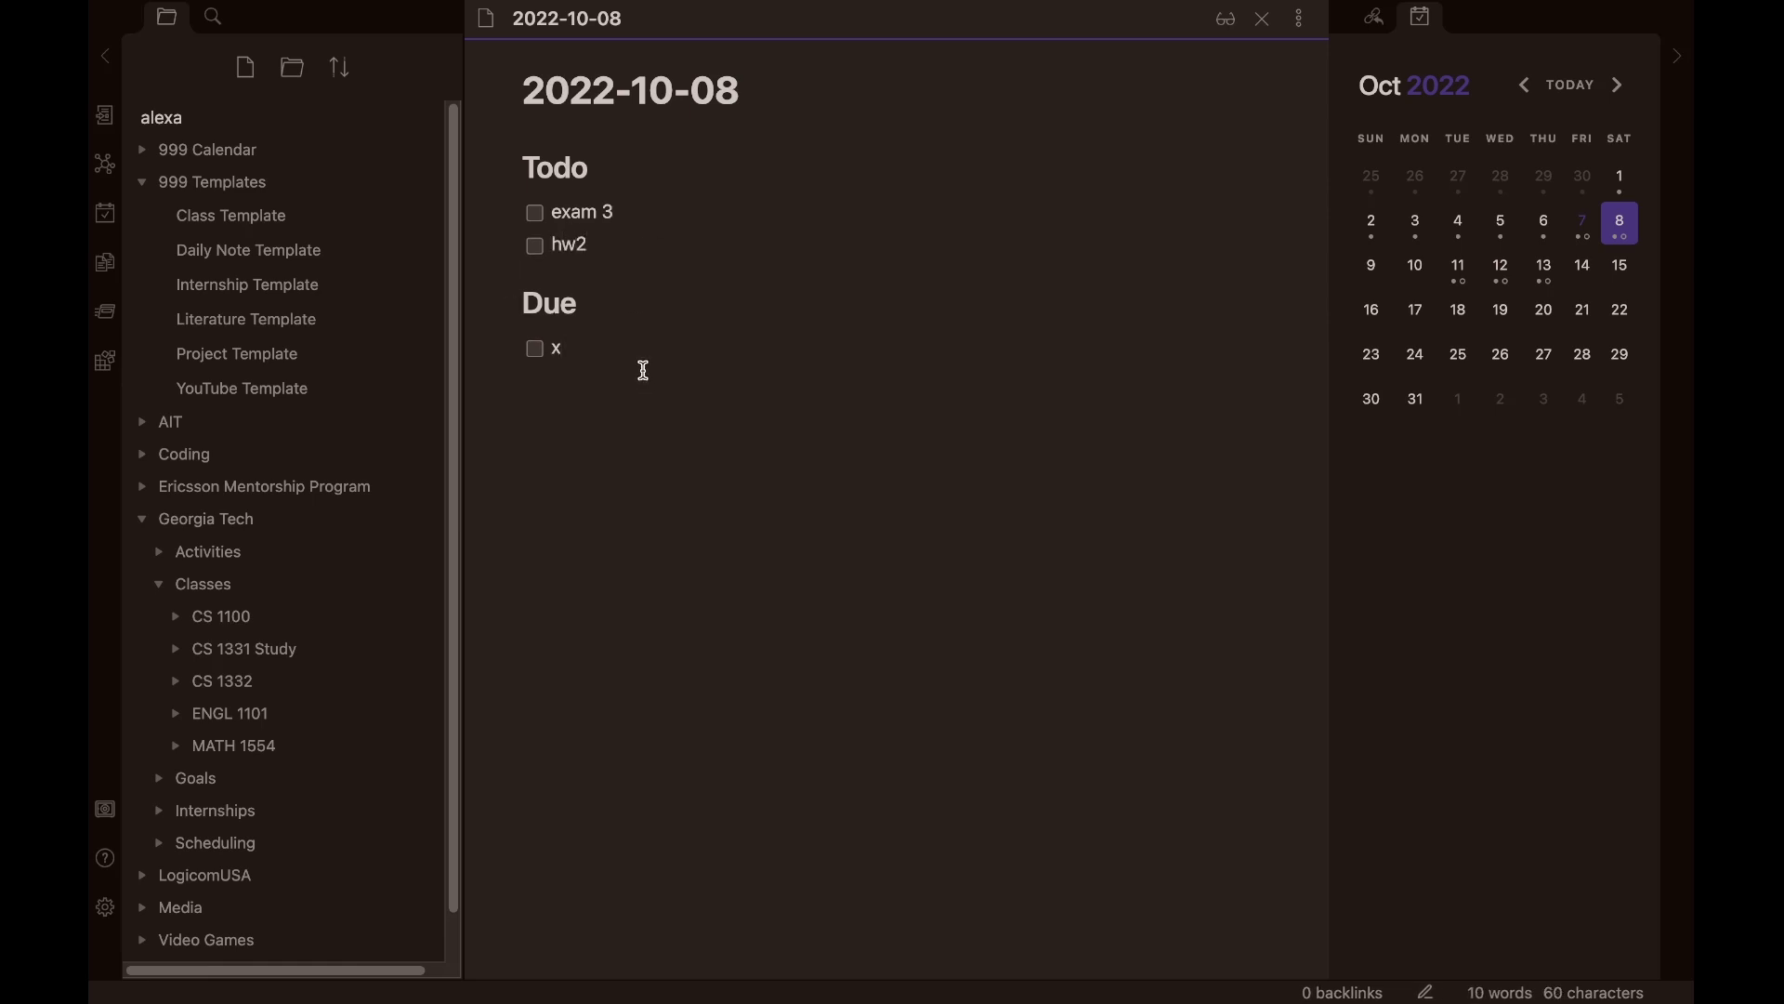
text(slay)
- Look over the October 11 and October 12 daily notes, then return to the October 7 note
click(1458, 272)
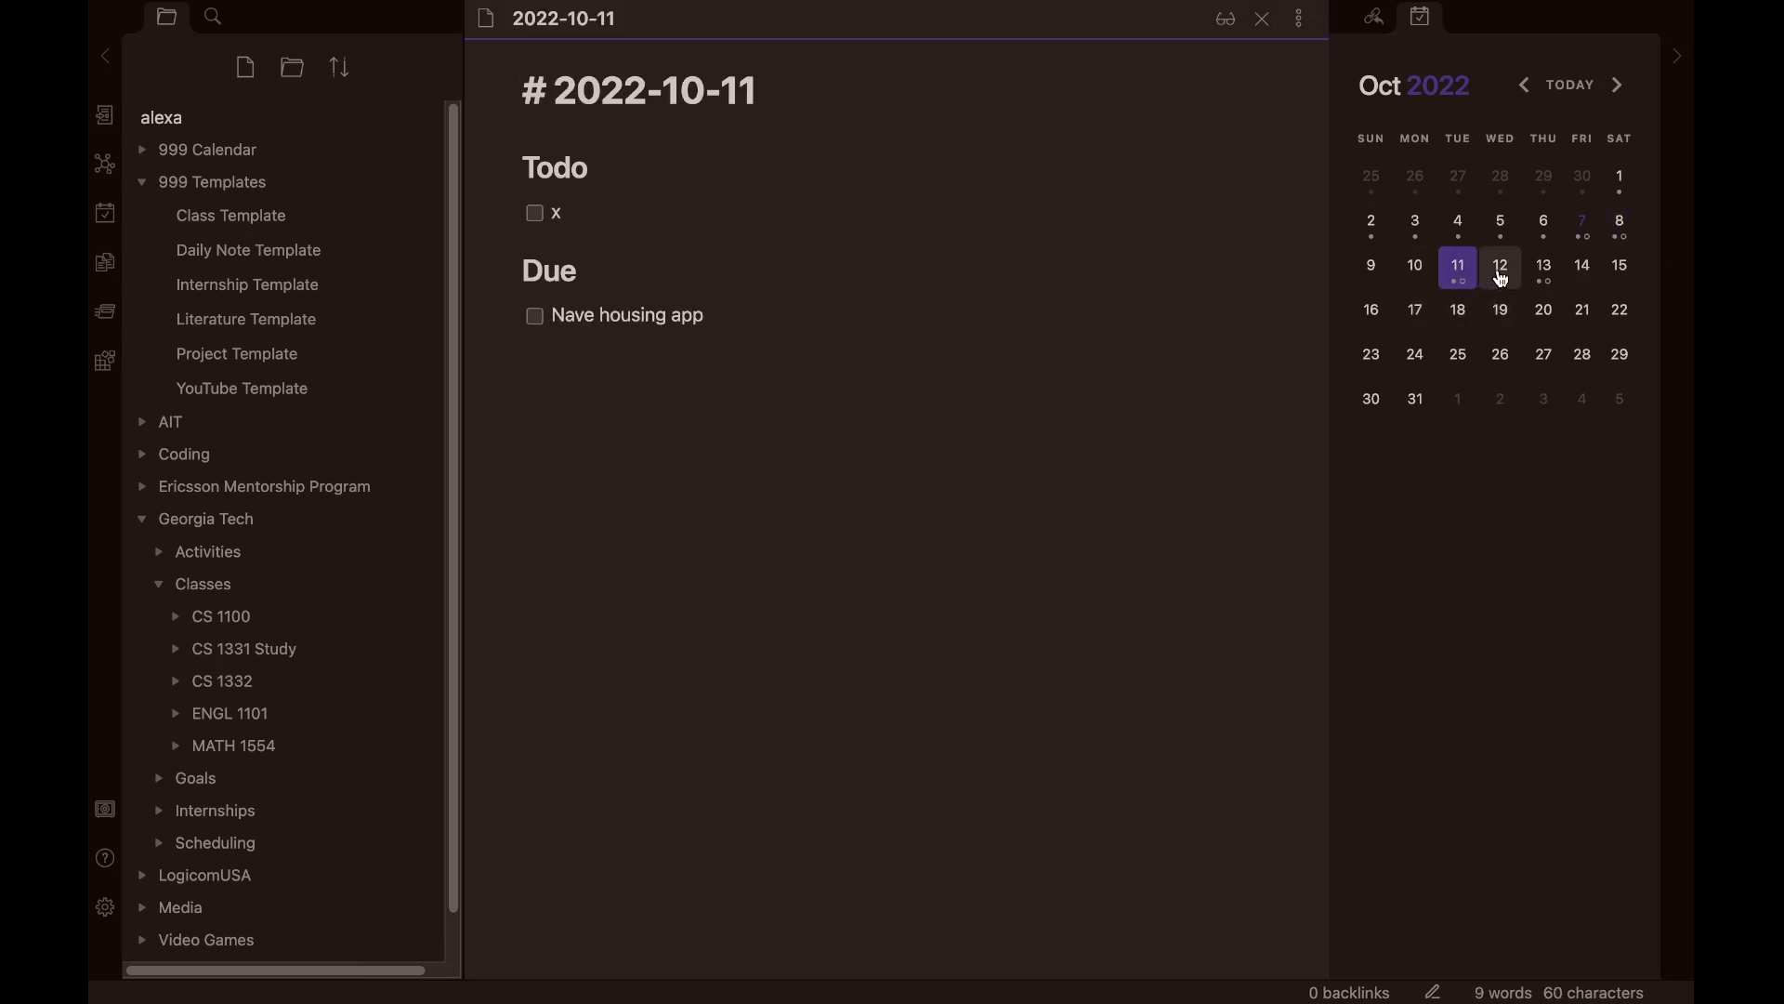
click(1498, 278)
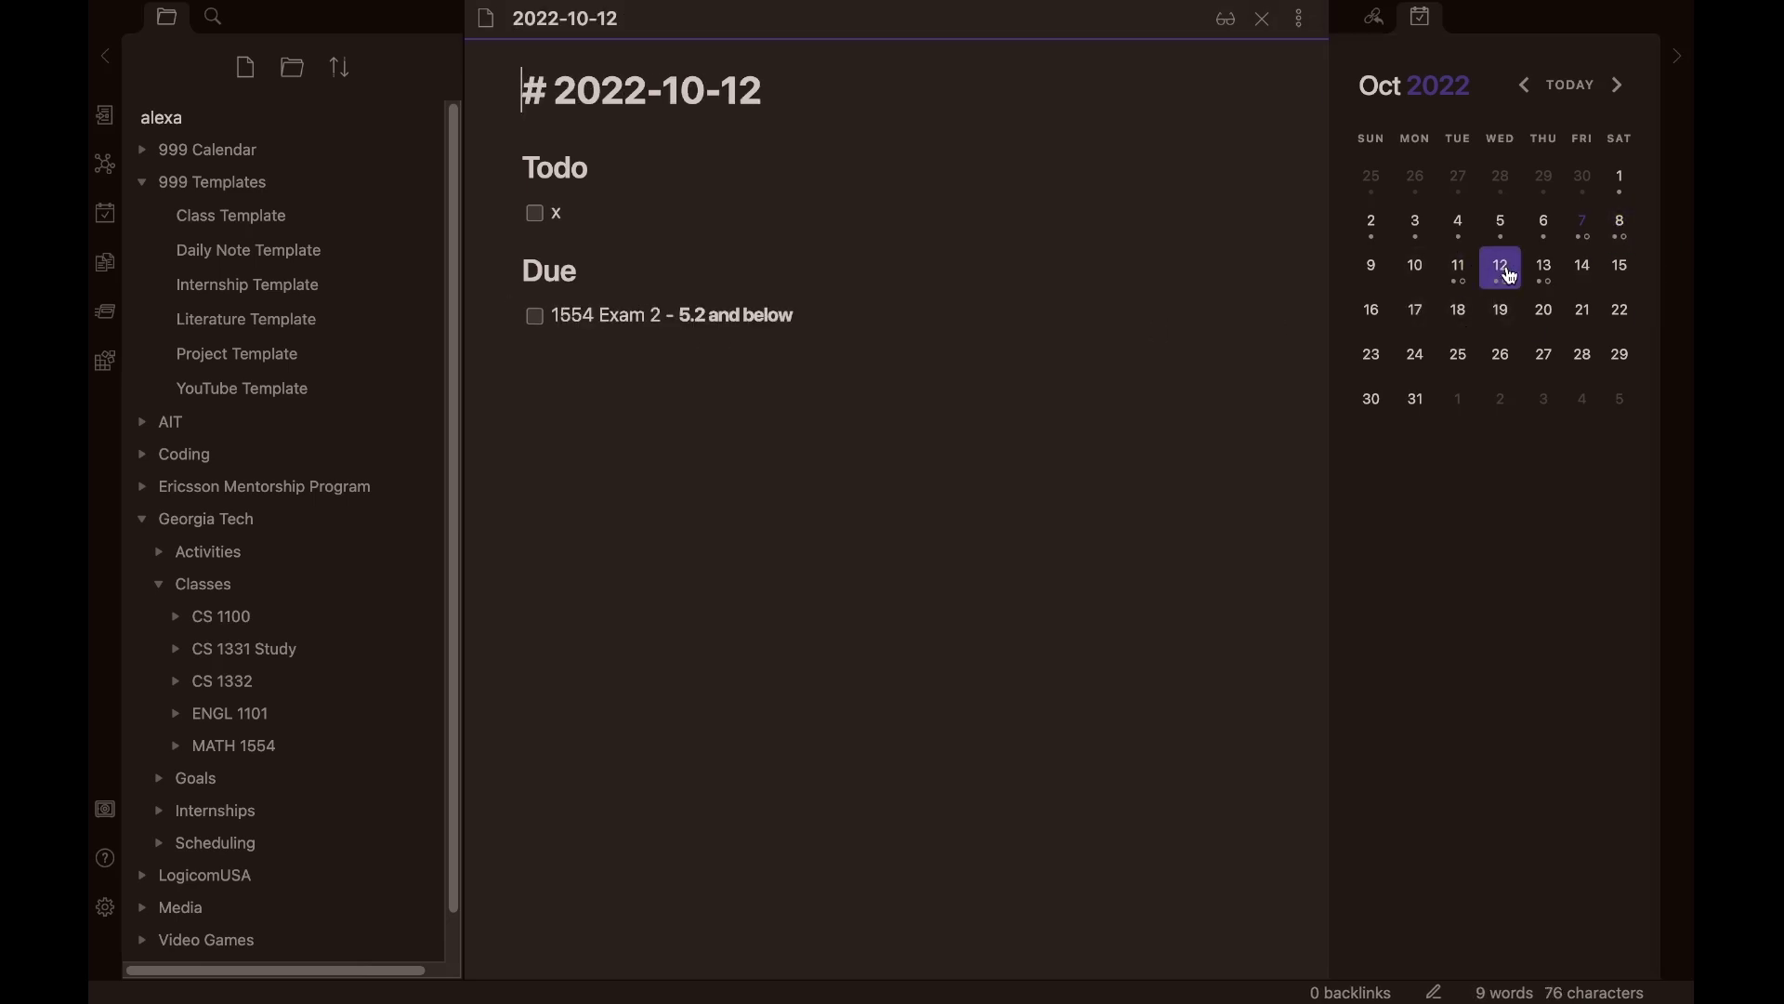
click(1585, 228)
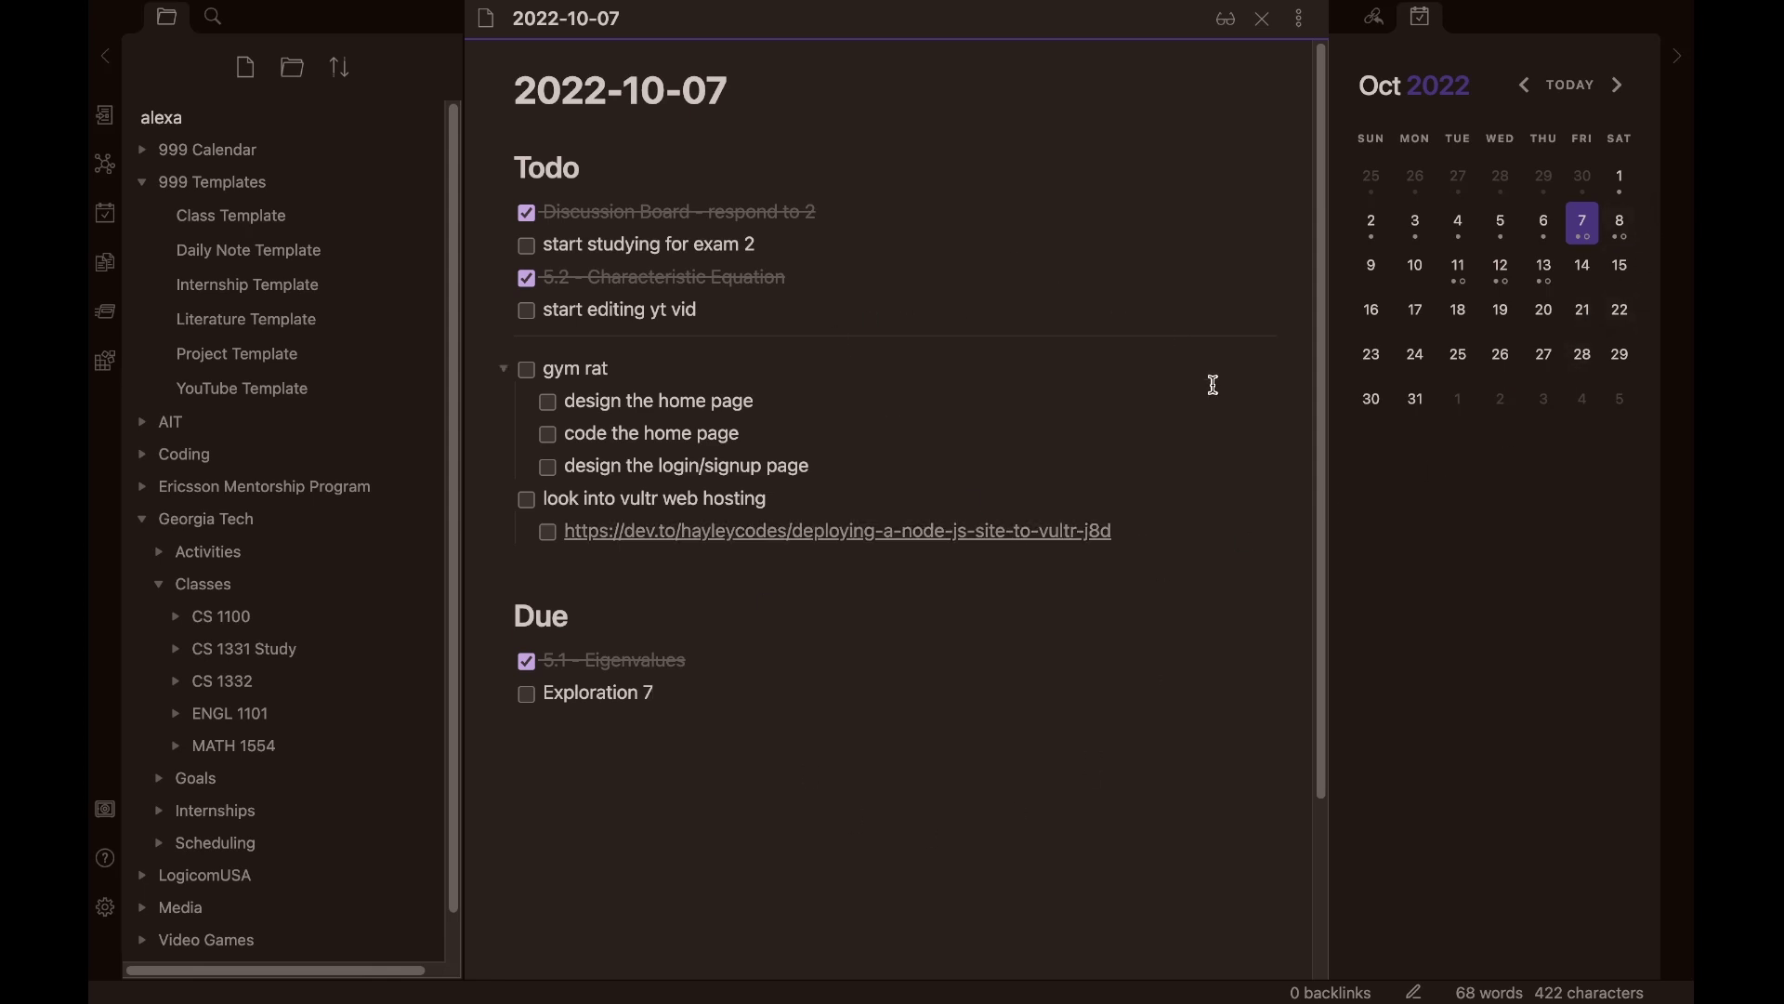
- Check off and then uncheck the design home page, code home page and login/signup page tasks
click(546, 407)
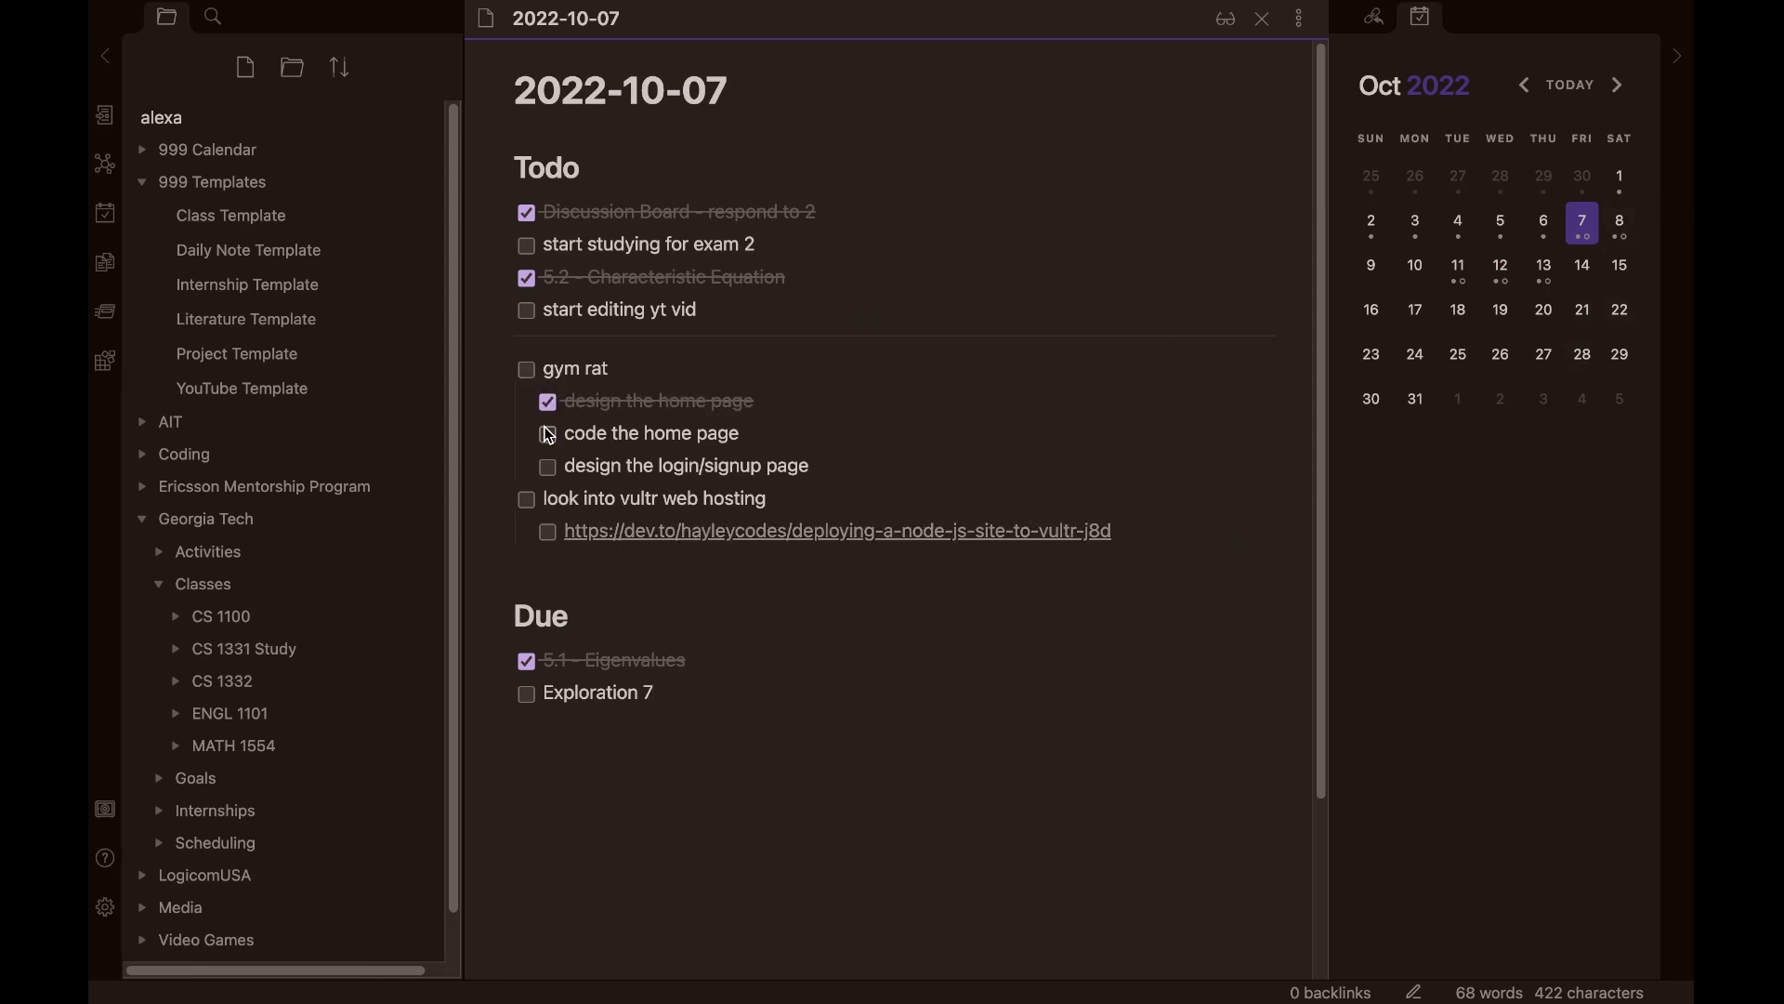
click(547, 406)
click(548, 434)
click(548, 467)
click(548, 434)
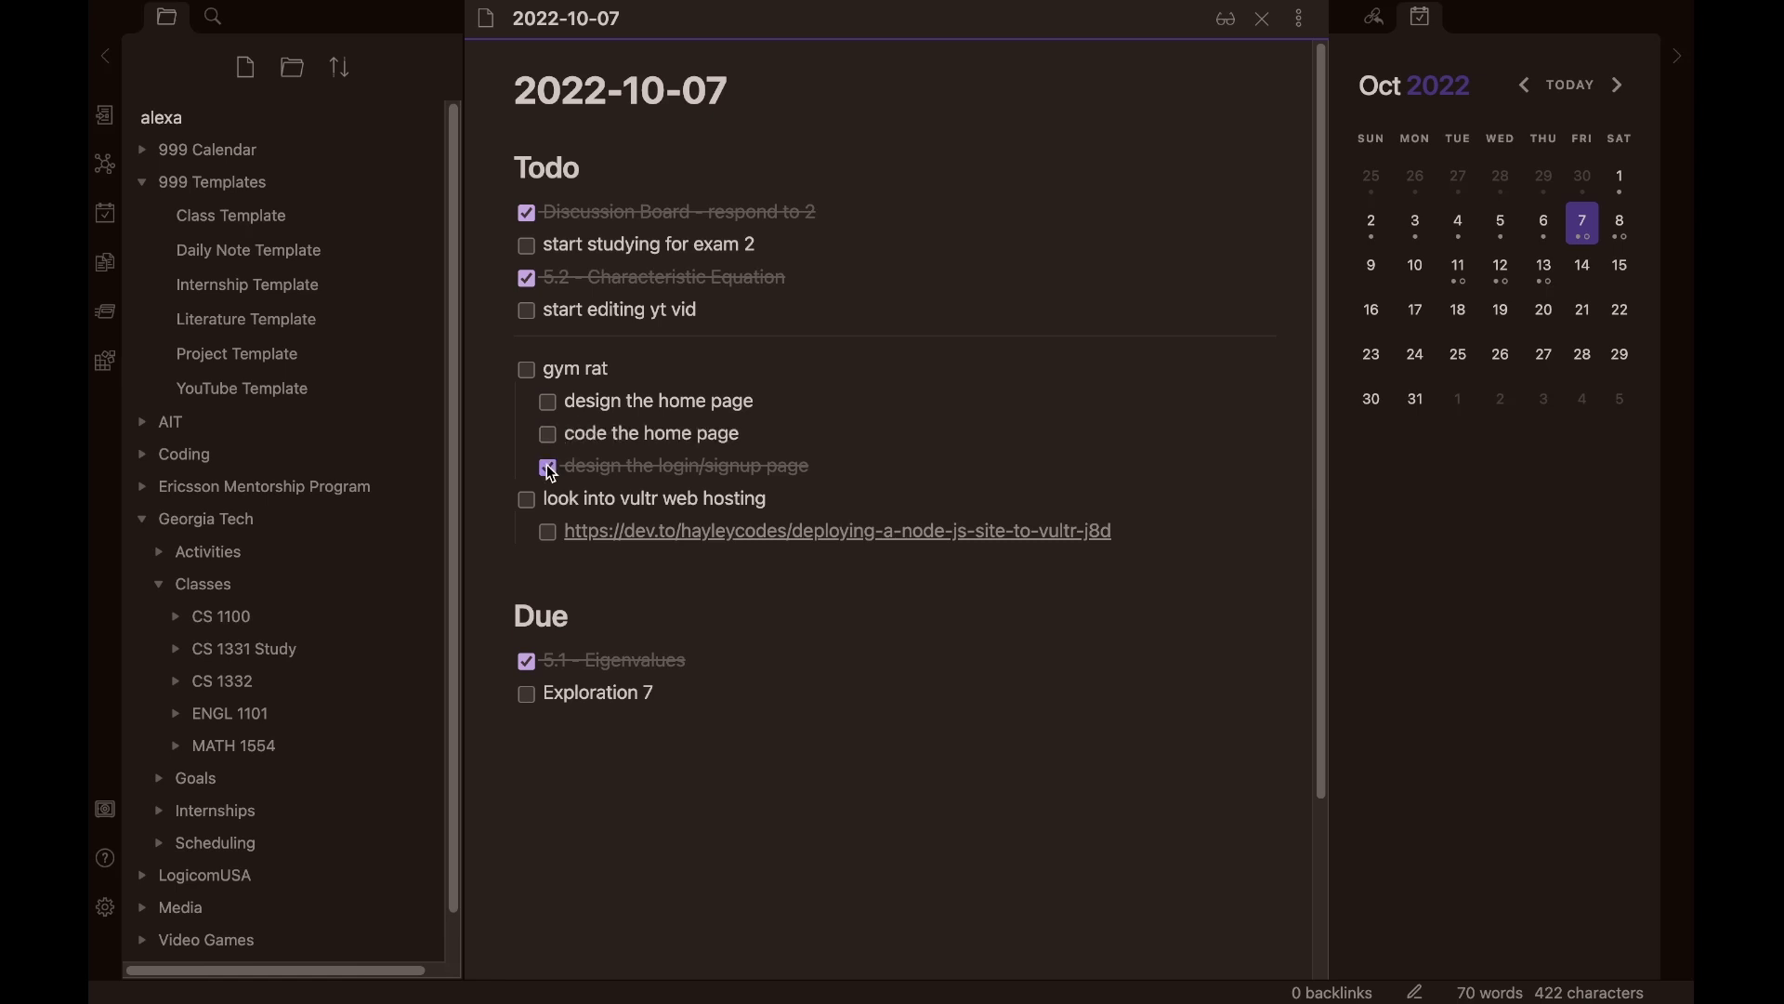
click(548, 466)
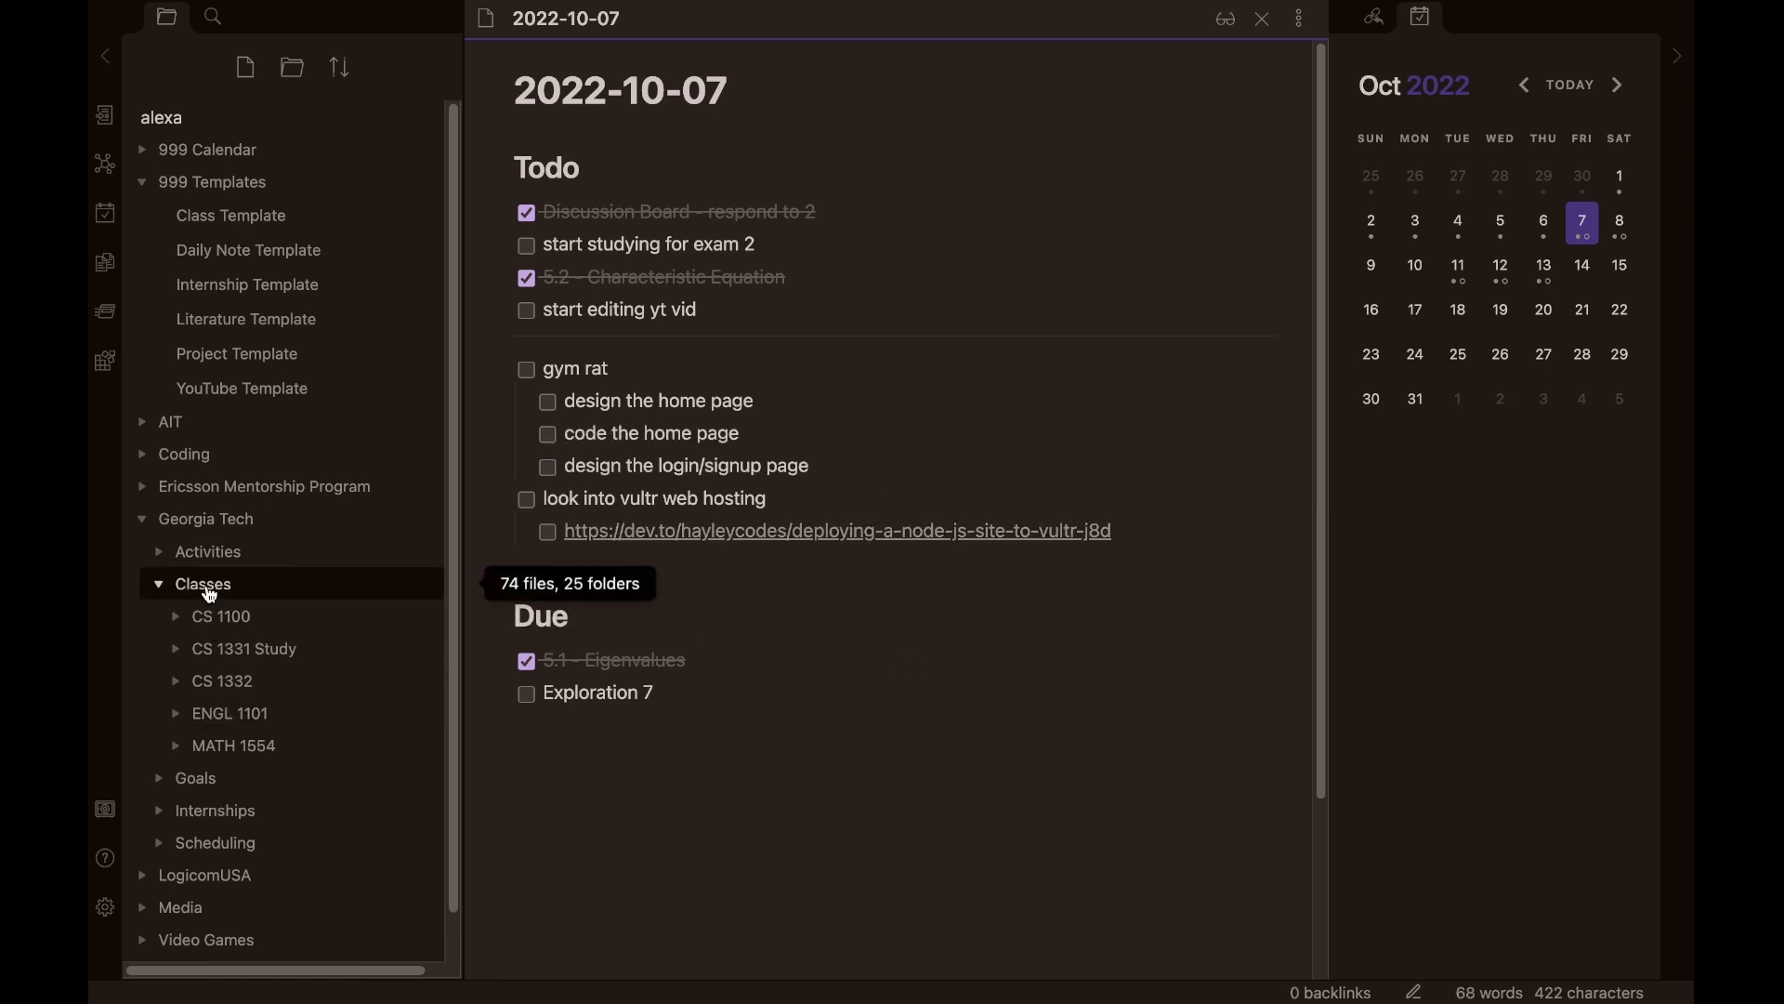
- Collapse Classes, expand Internships, and open the Internship Template note to scan its sections
click(160, 585)
click(280, 651)
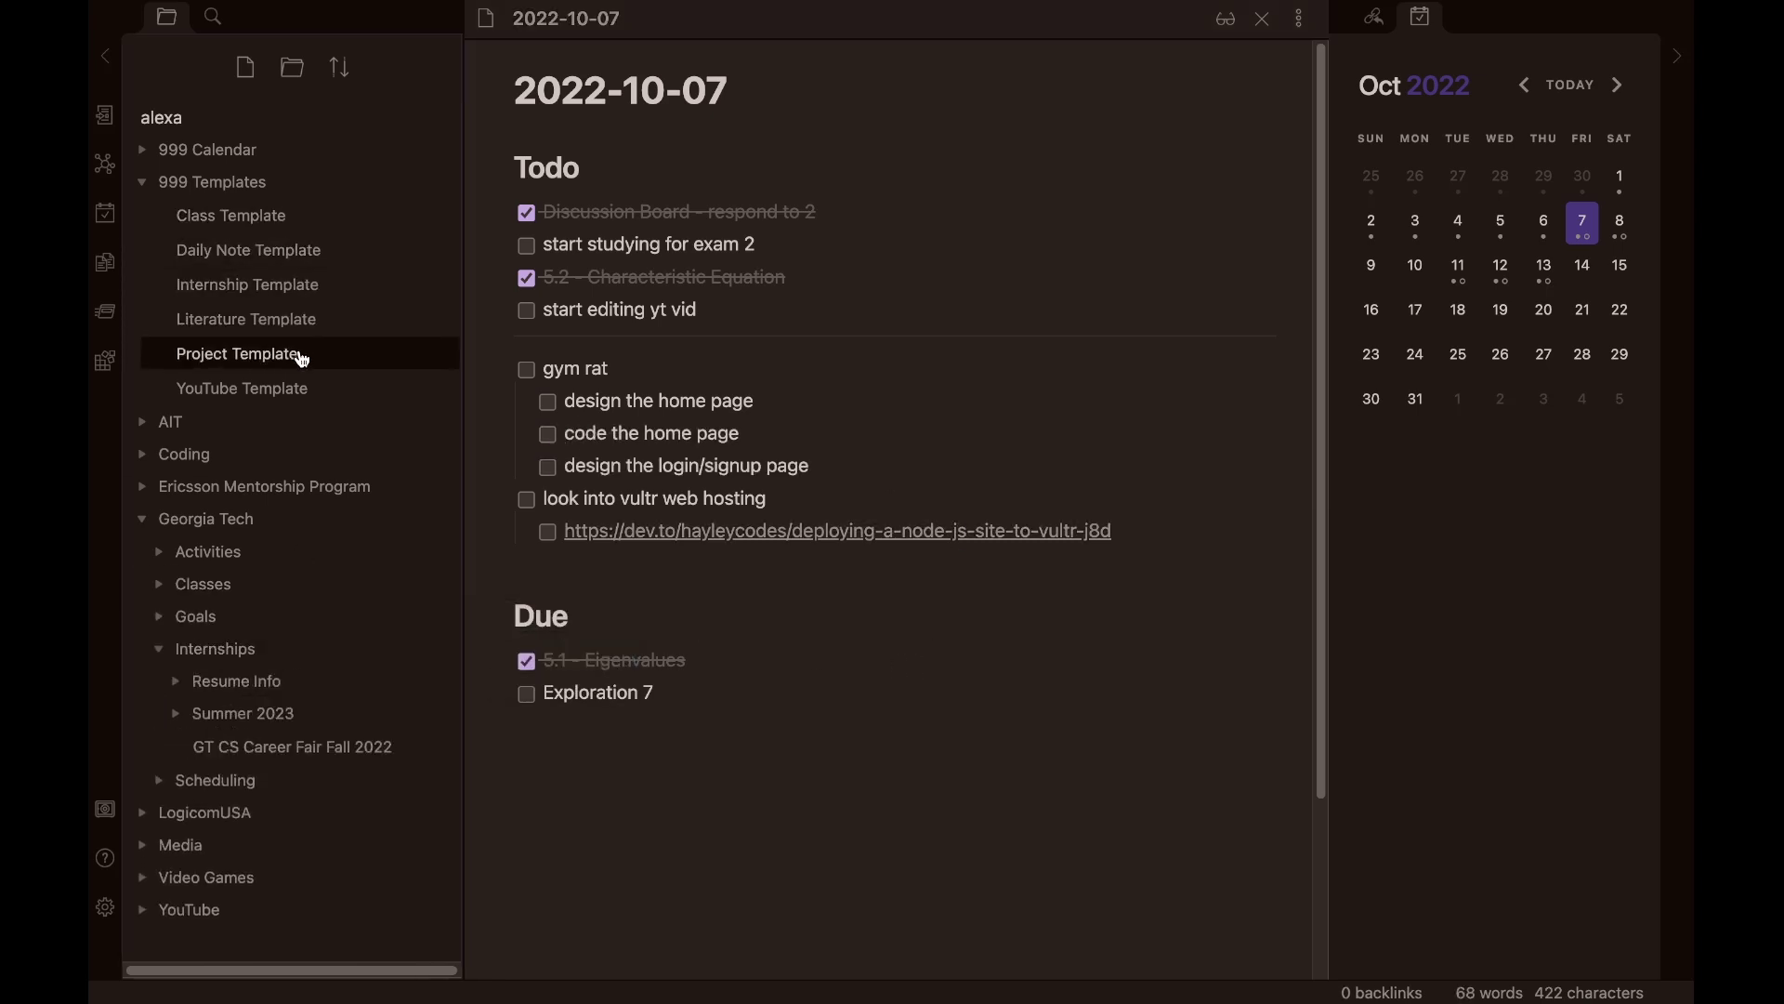
click(303, 304)
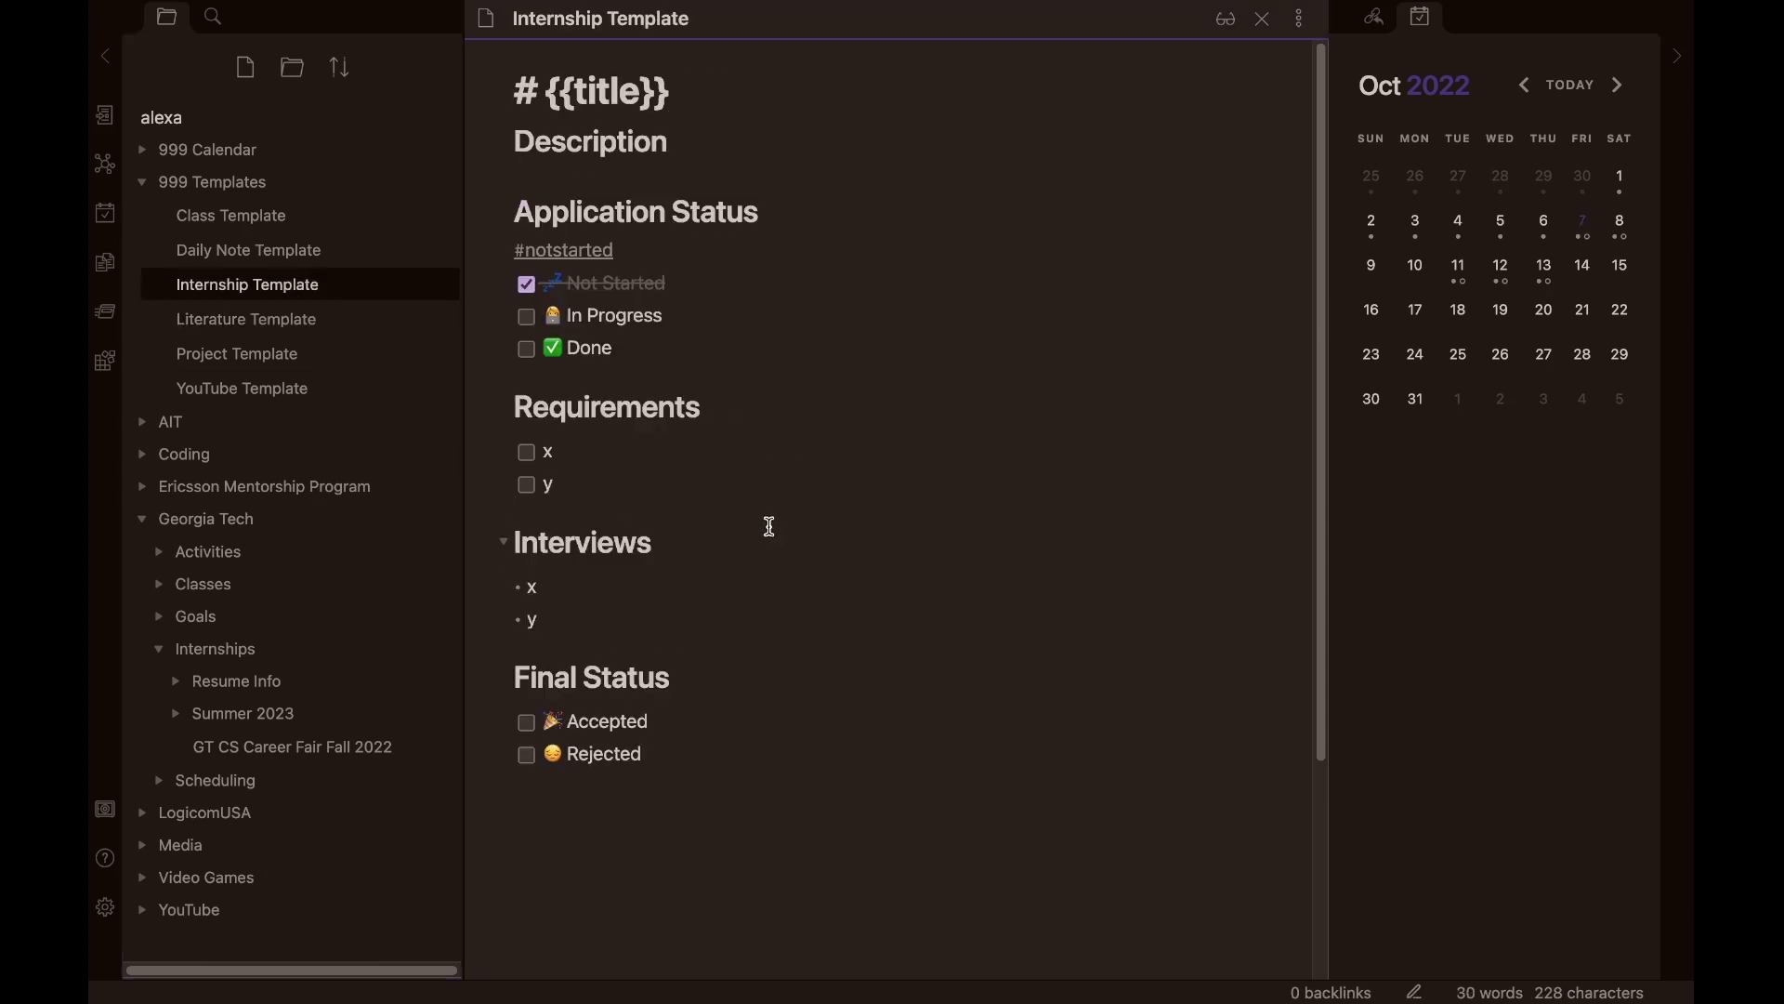
scroll(769, 527, down, 2)
scroll(769, 527, up, 2)
- Search for all notes tagged #notstarted, then return to the file tree and collapse Internships
click(713, 824)
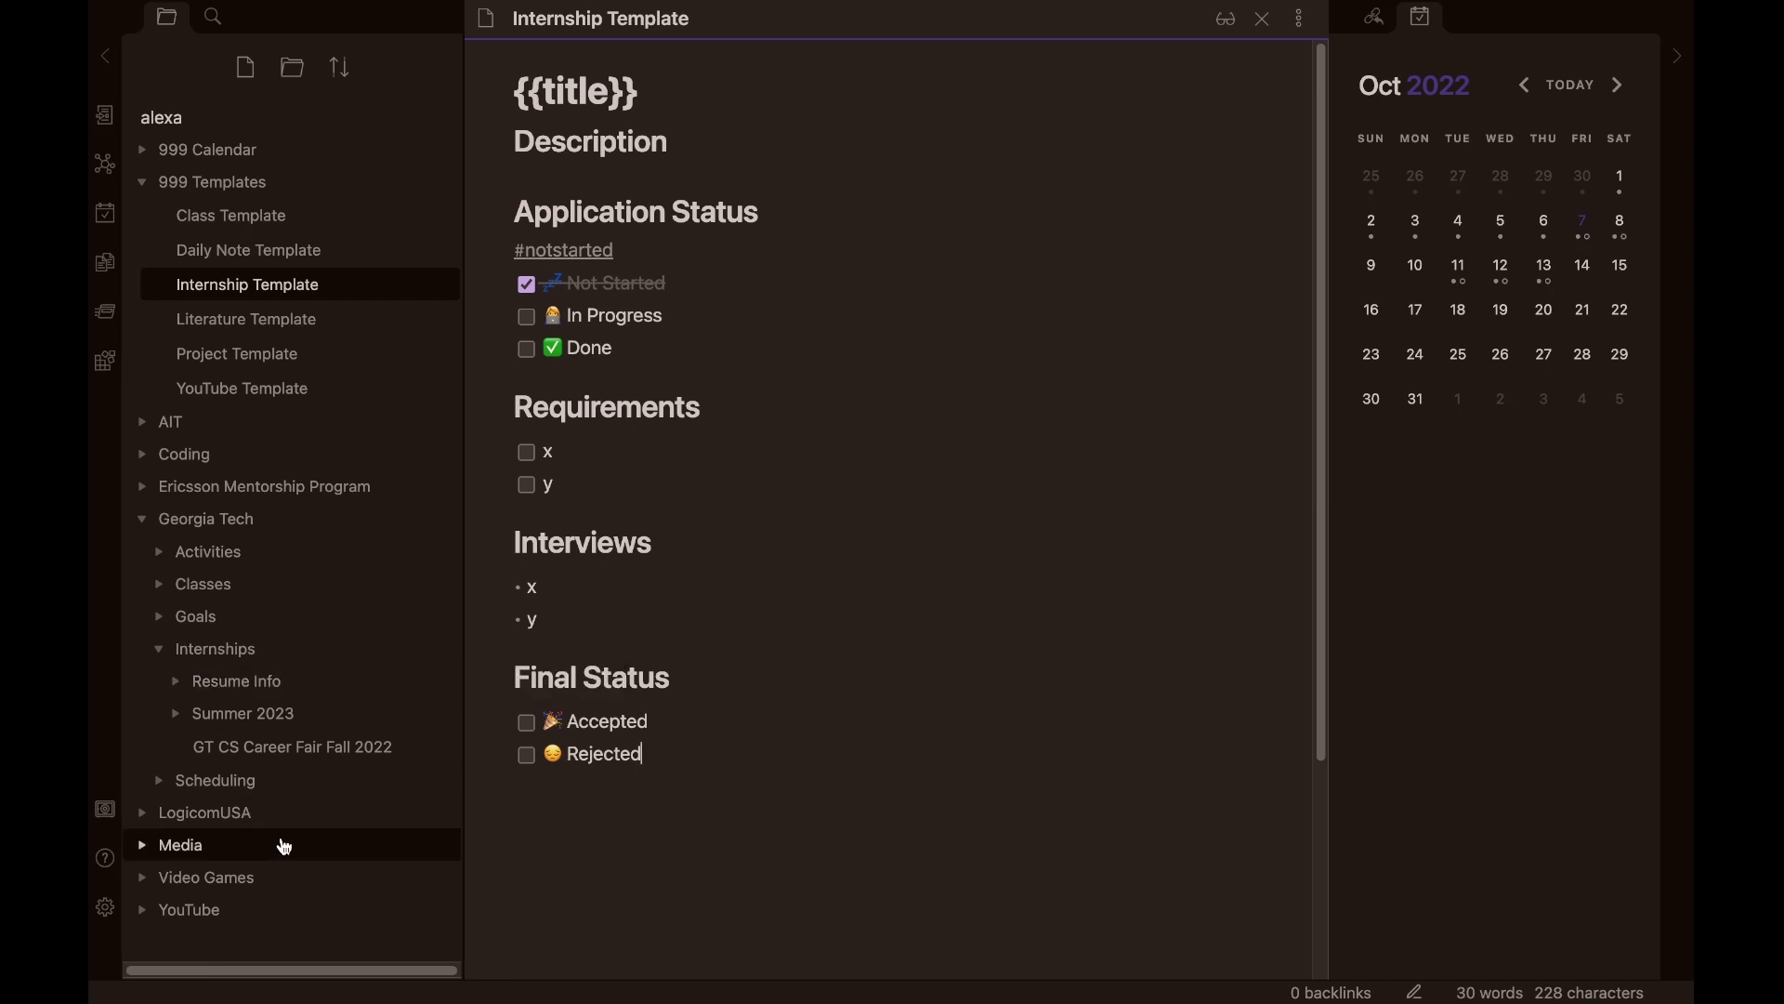
click(685, 252)
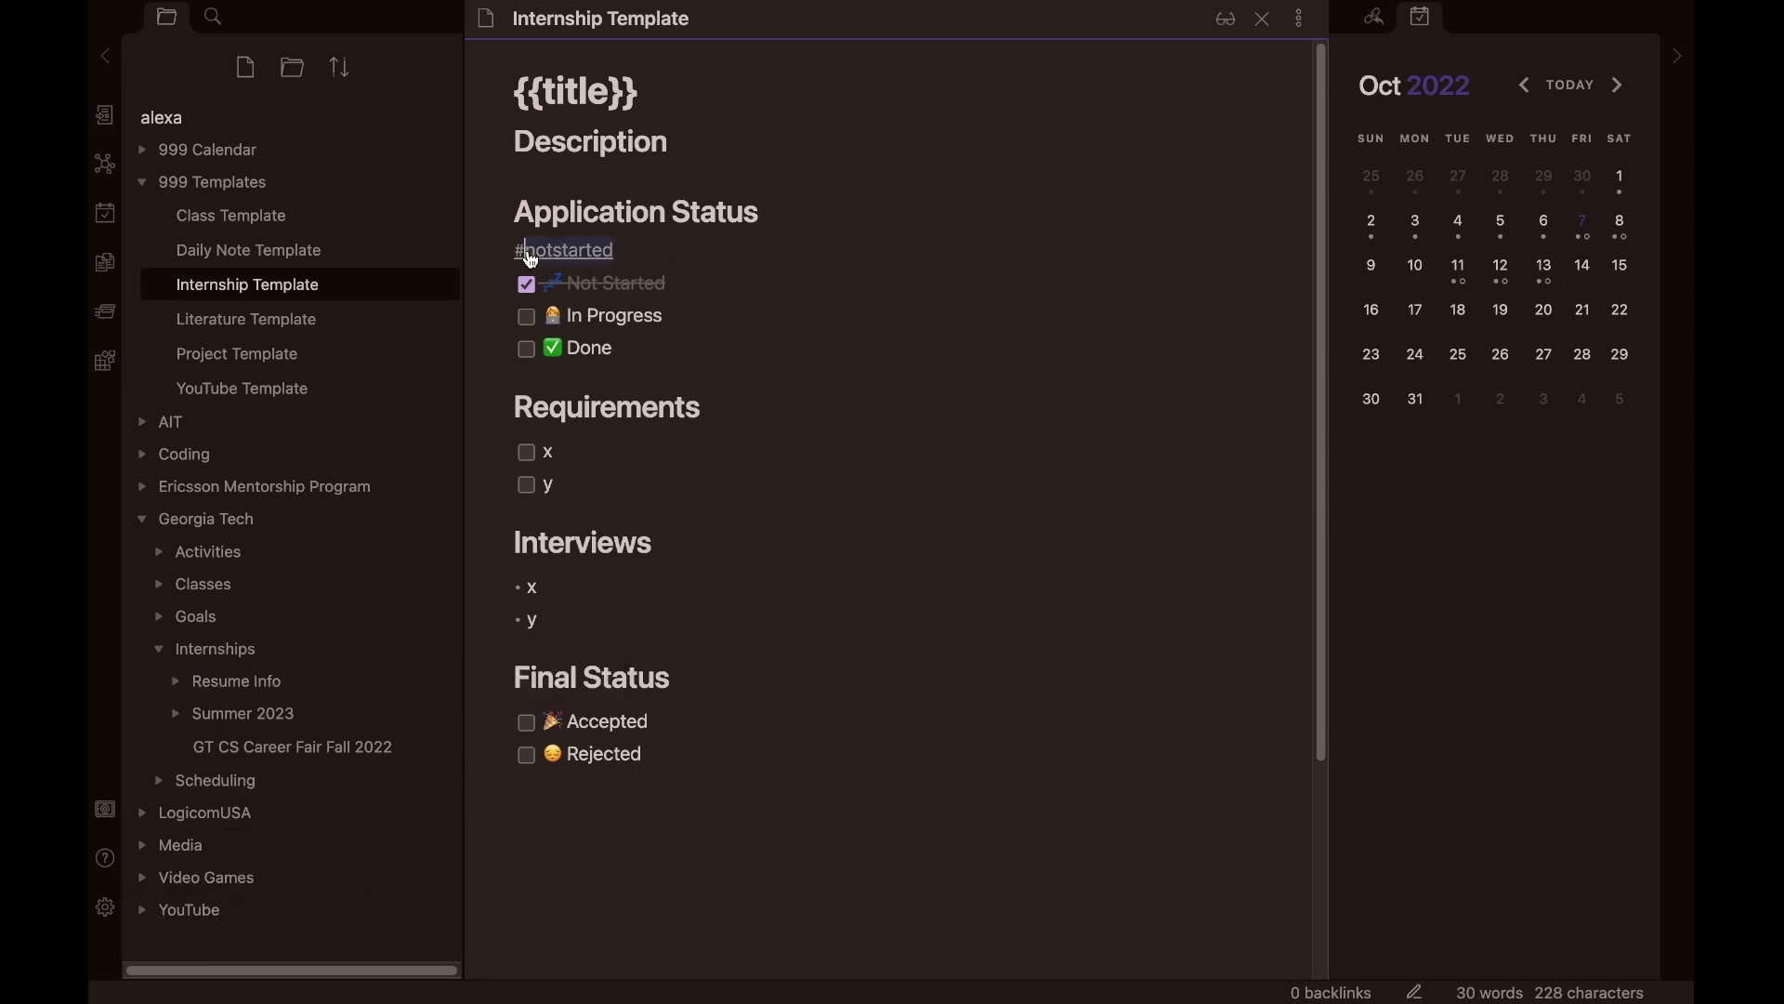
click(603, 252)
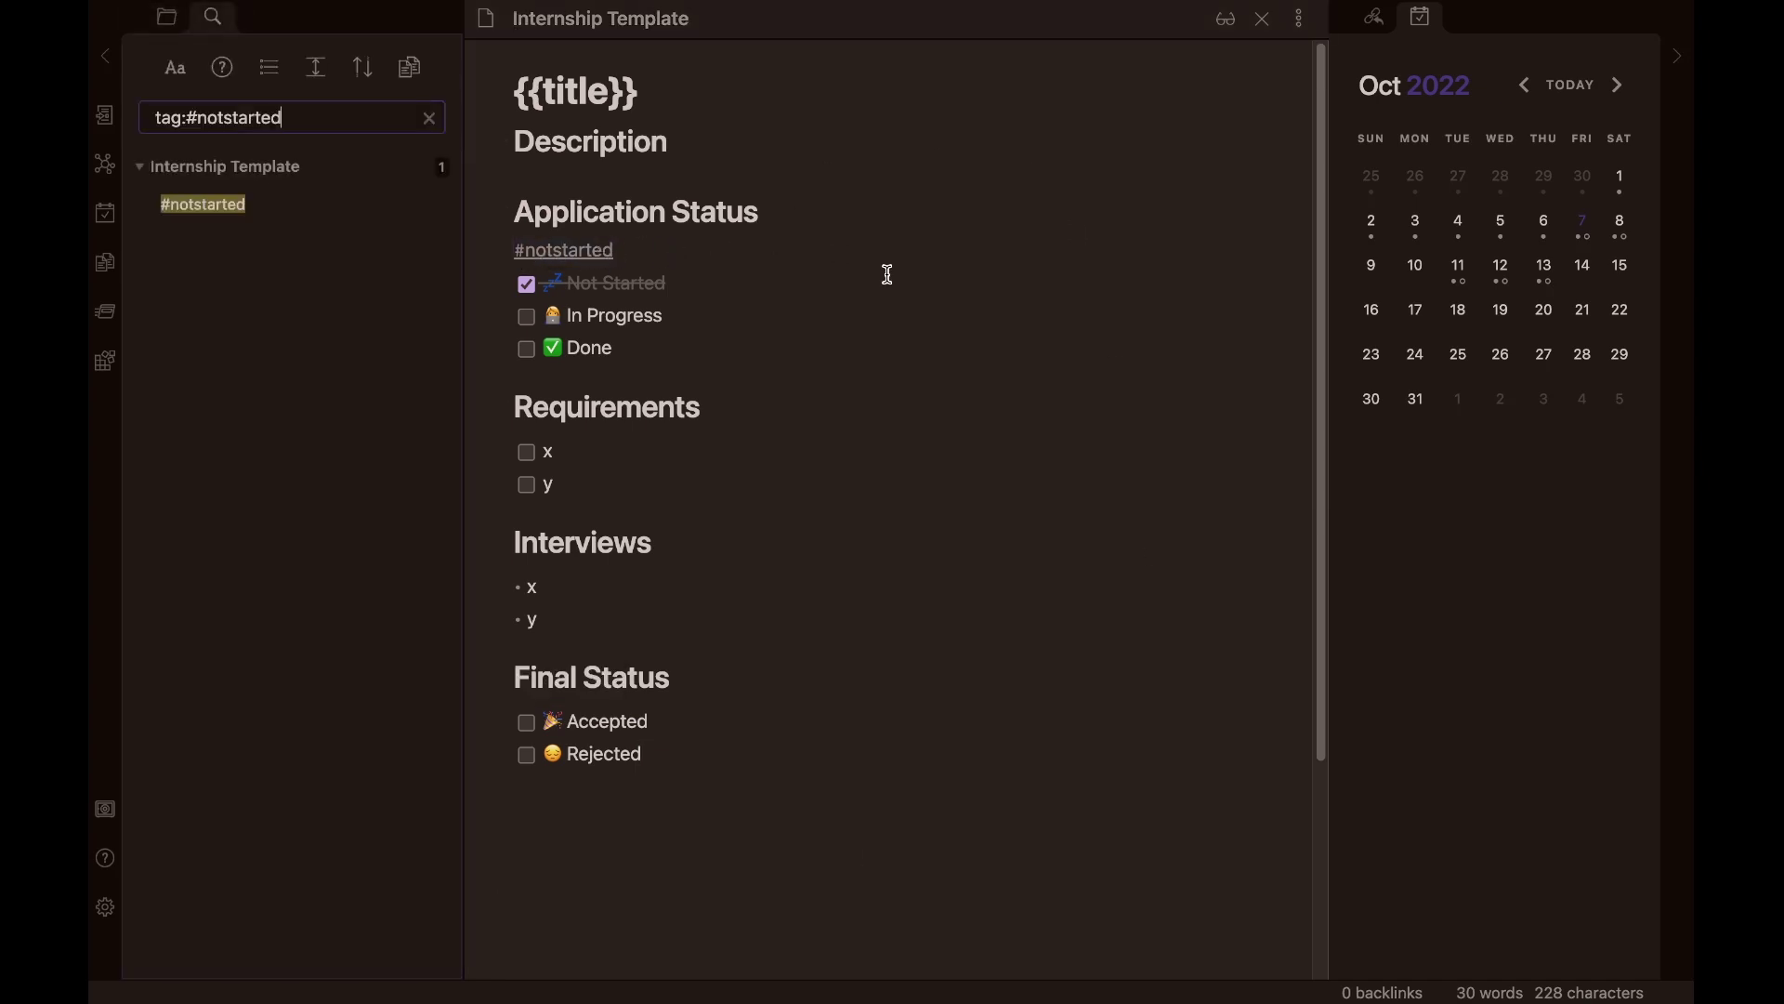
key(ctrl+shift+e)
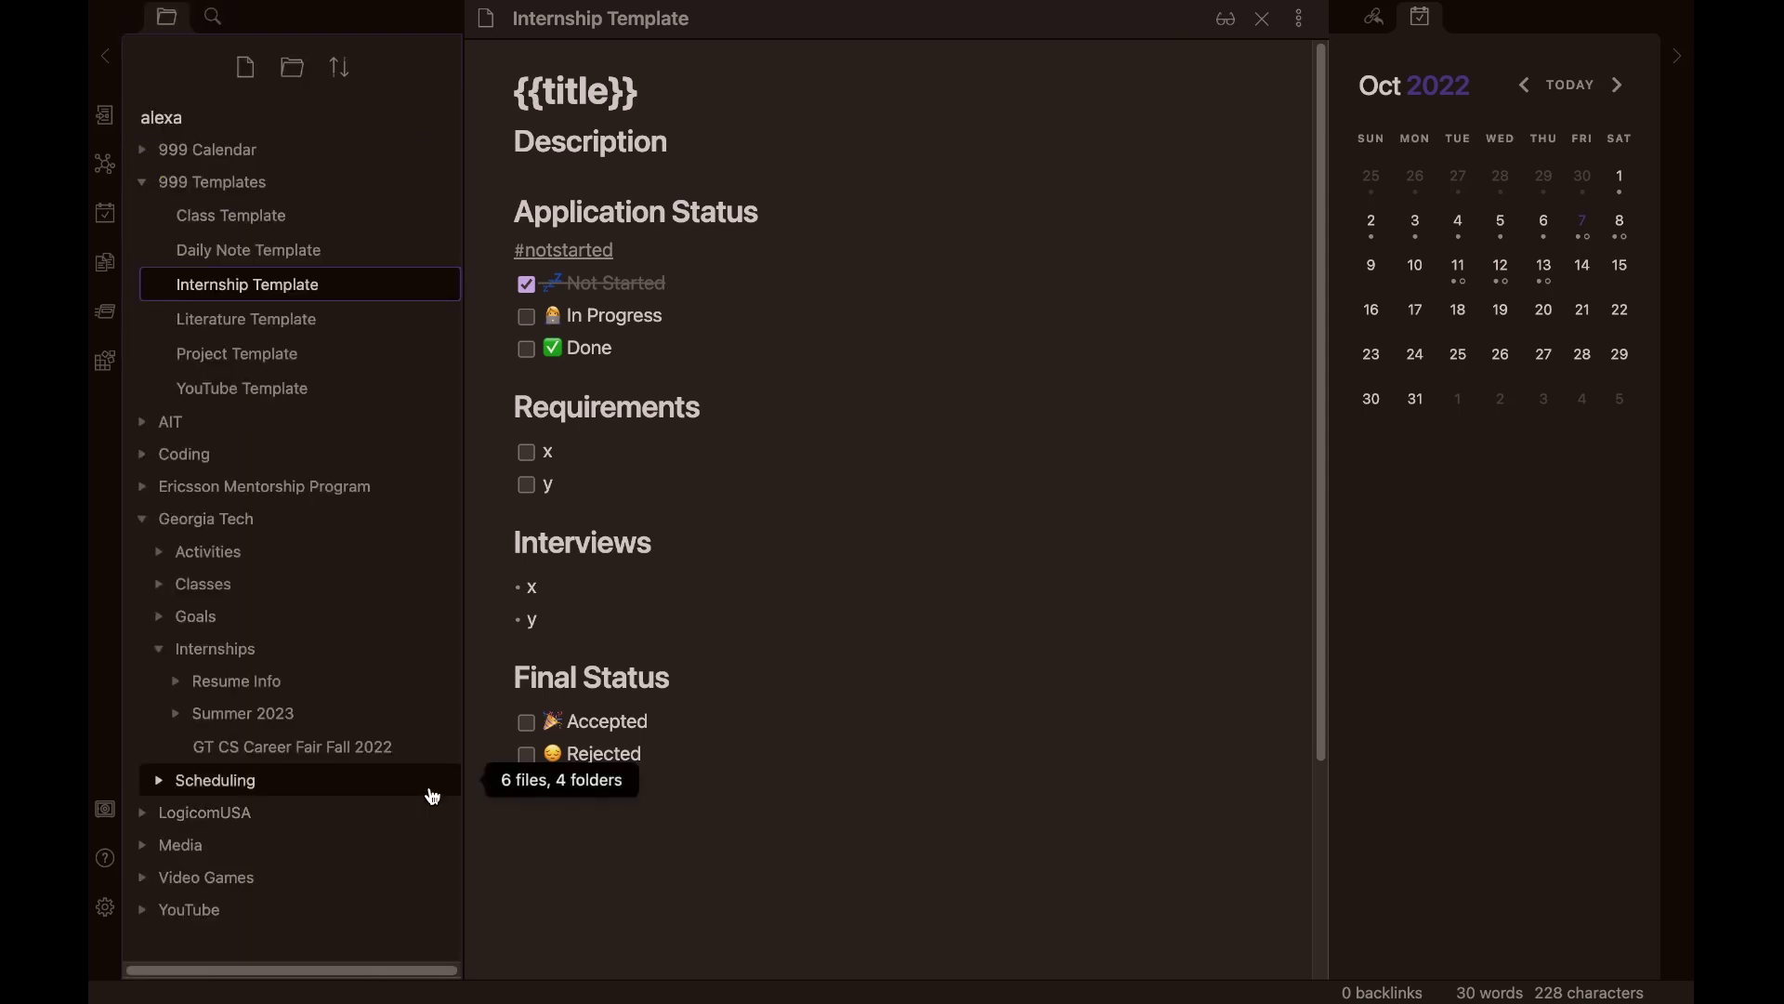
click(900, 663)
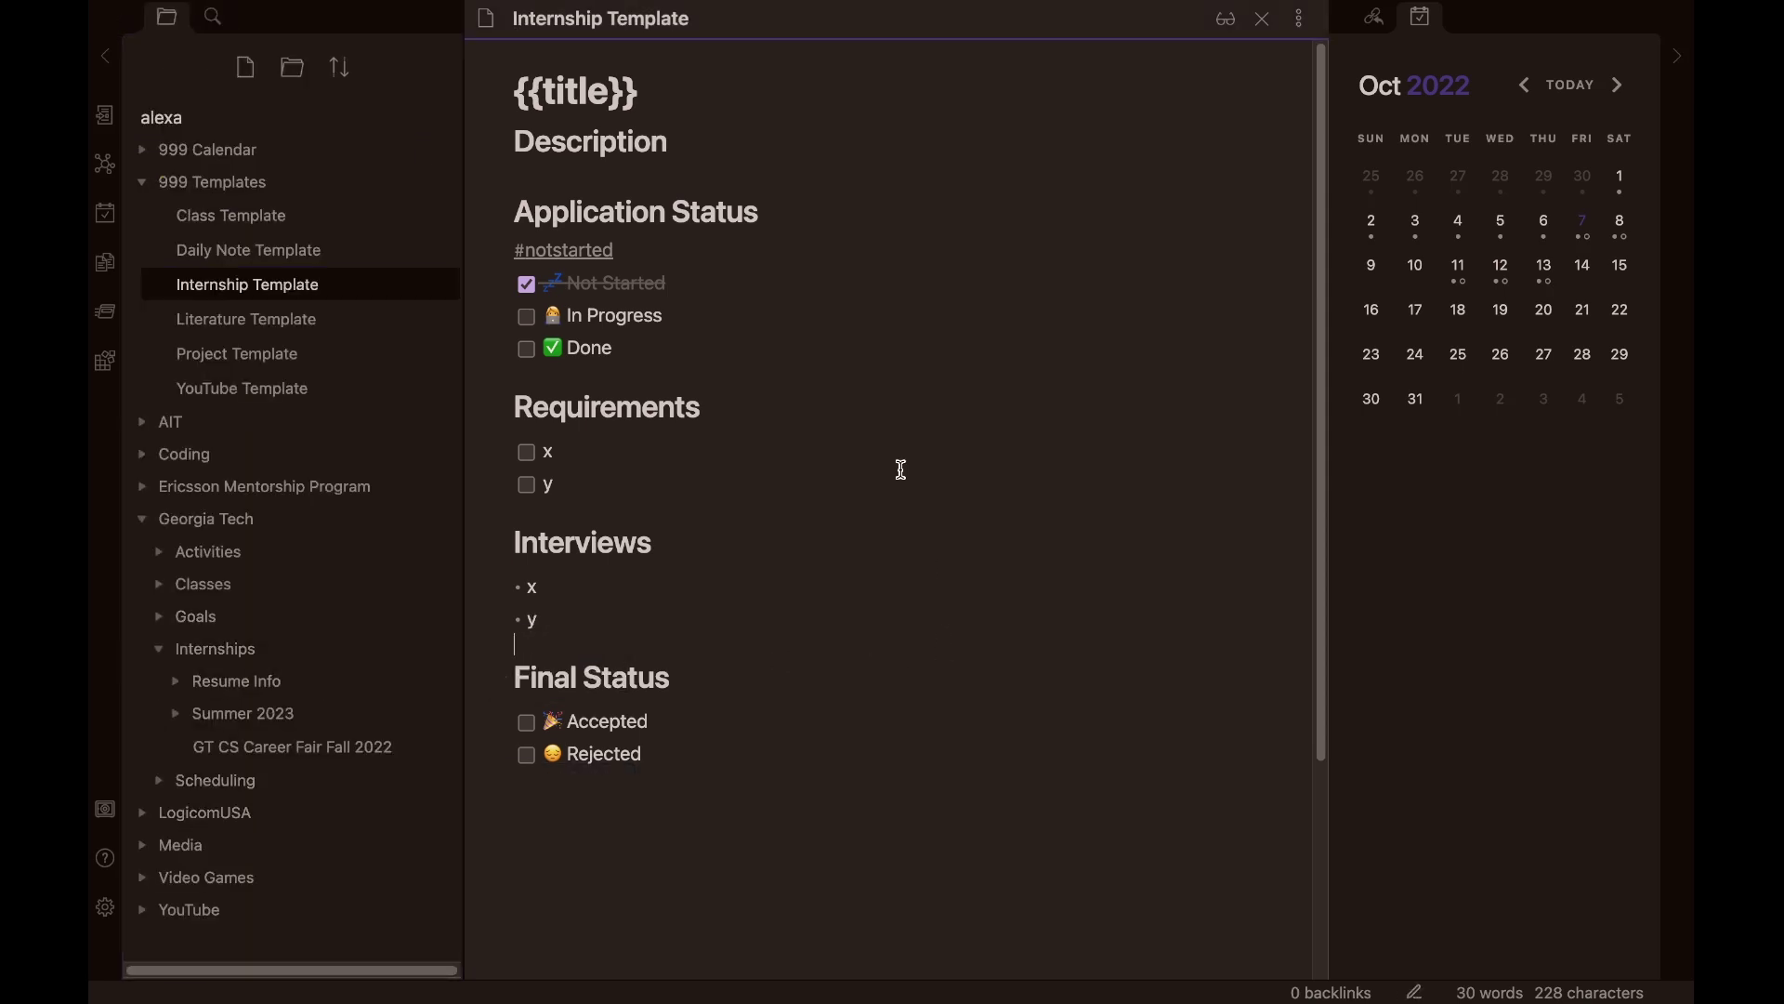
click(180, 652)
- Start a system-wide search for 'ter' to switch to another app
key(super+space)
text(ter)
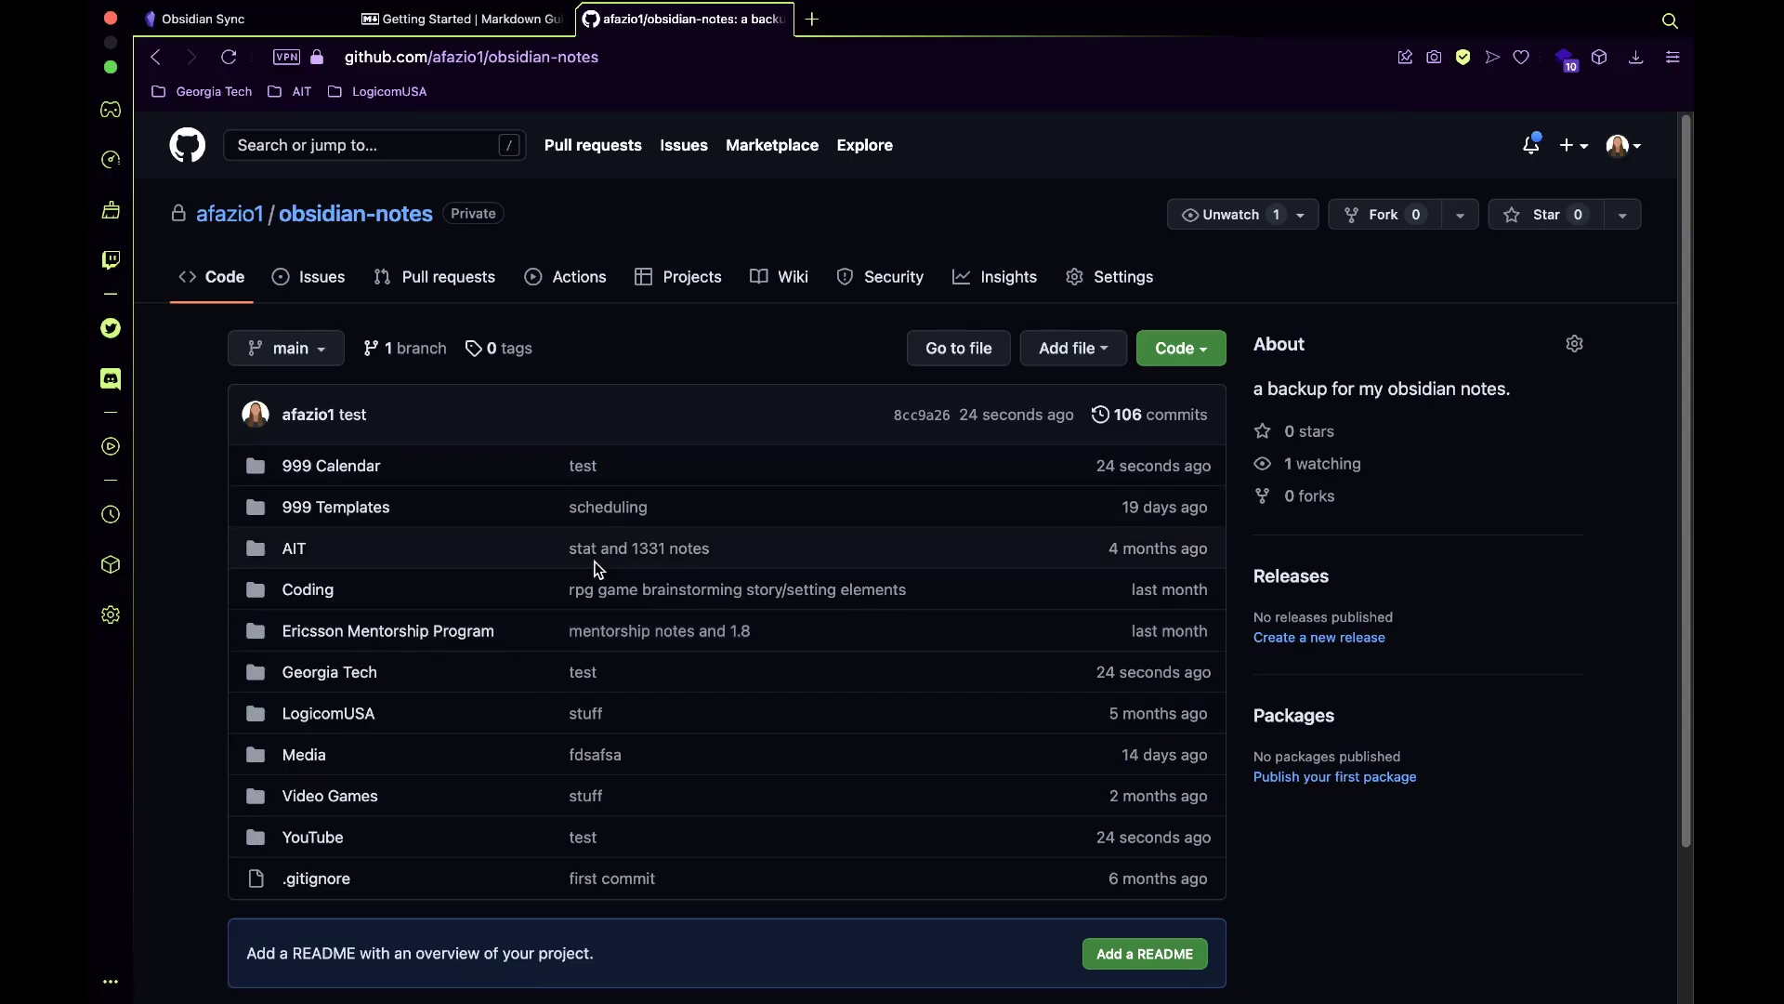
scroll(594, 576, down, 3)
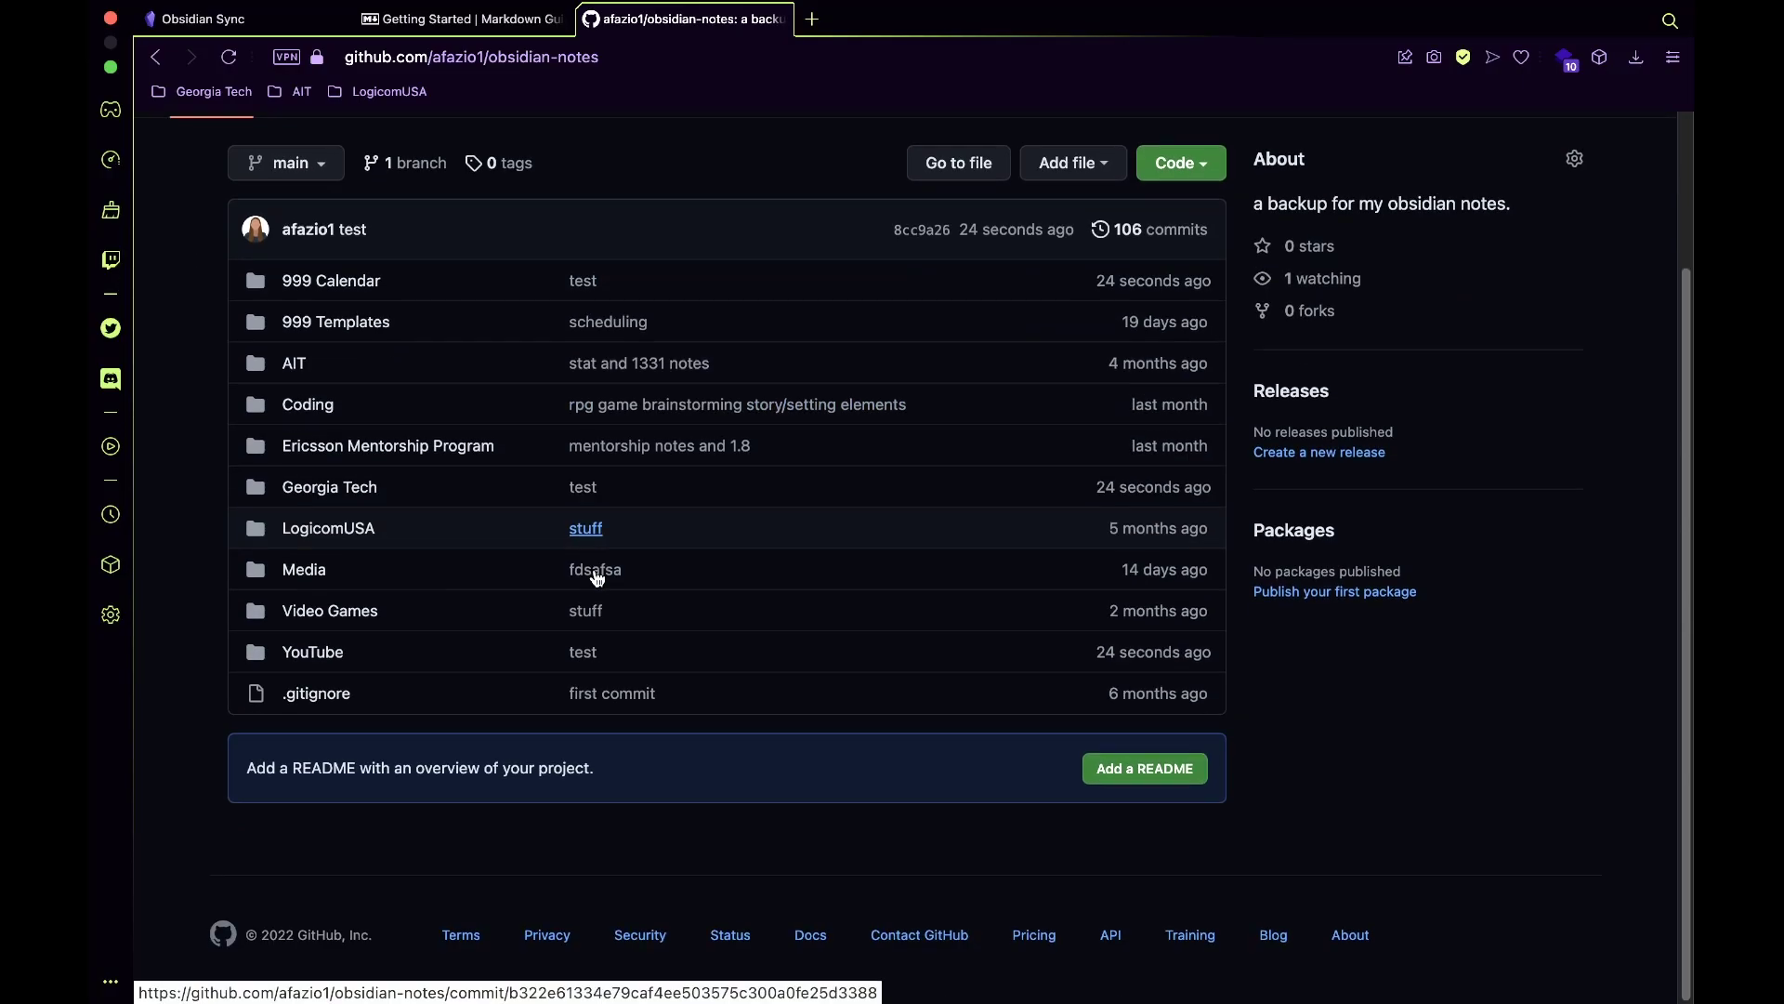
scroll(597, 585, up, 3)
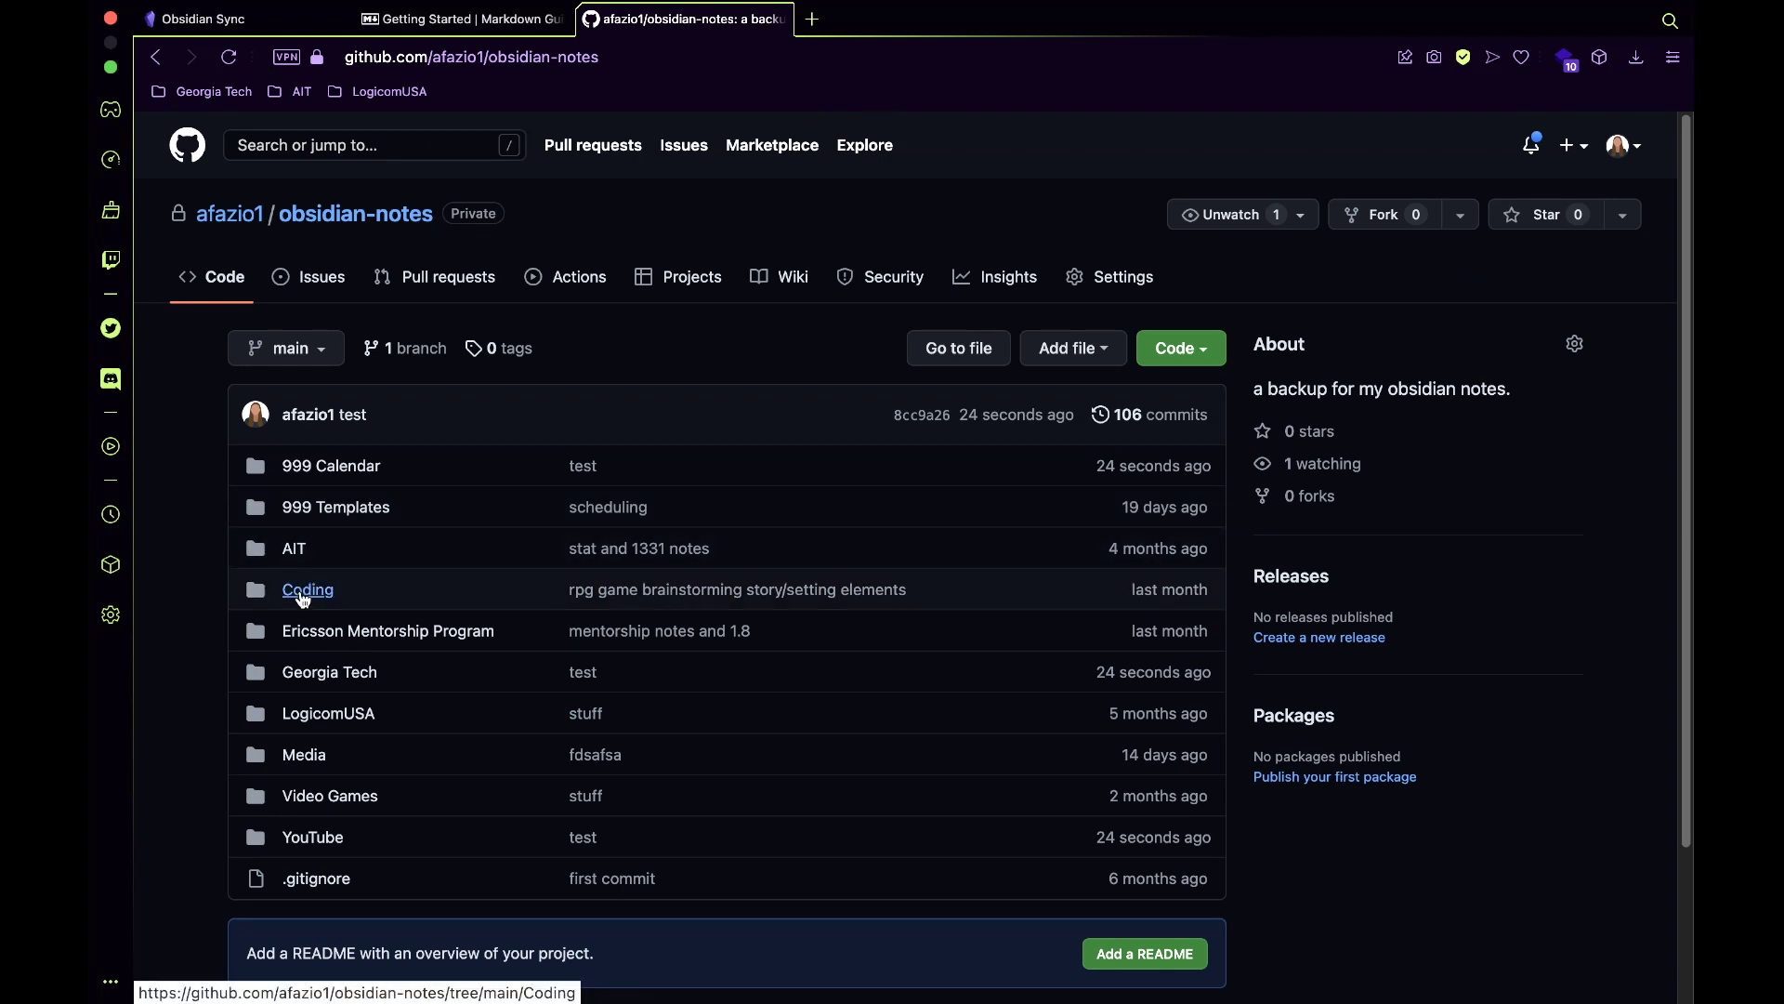
- Browse the backup repo through Georgia Tech, CS 1332 and Stacks and Queues, then read Queues.md
click(351, 682)
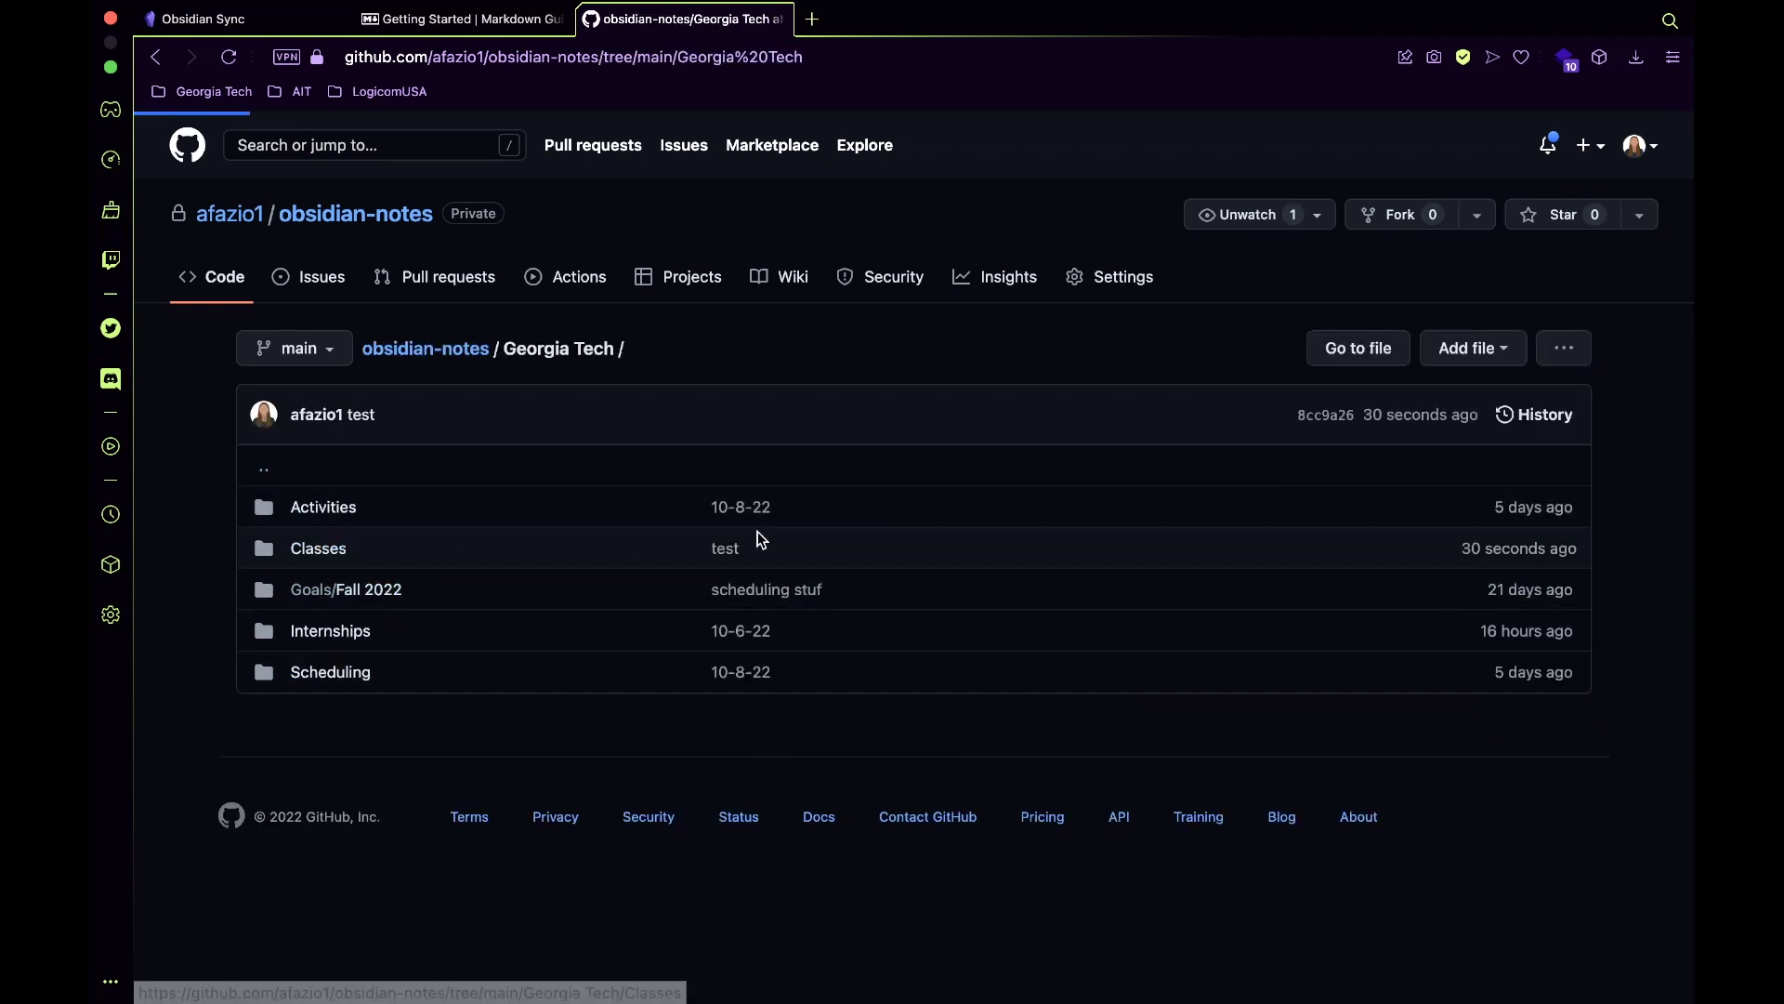
click(340, 587)
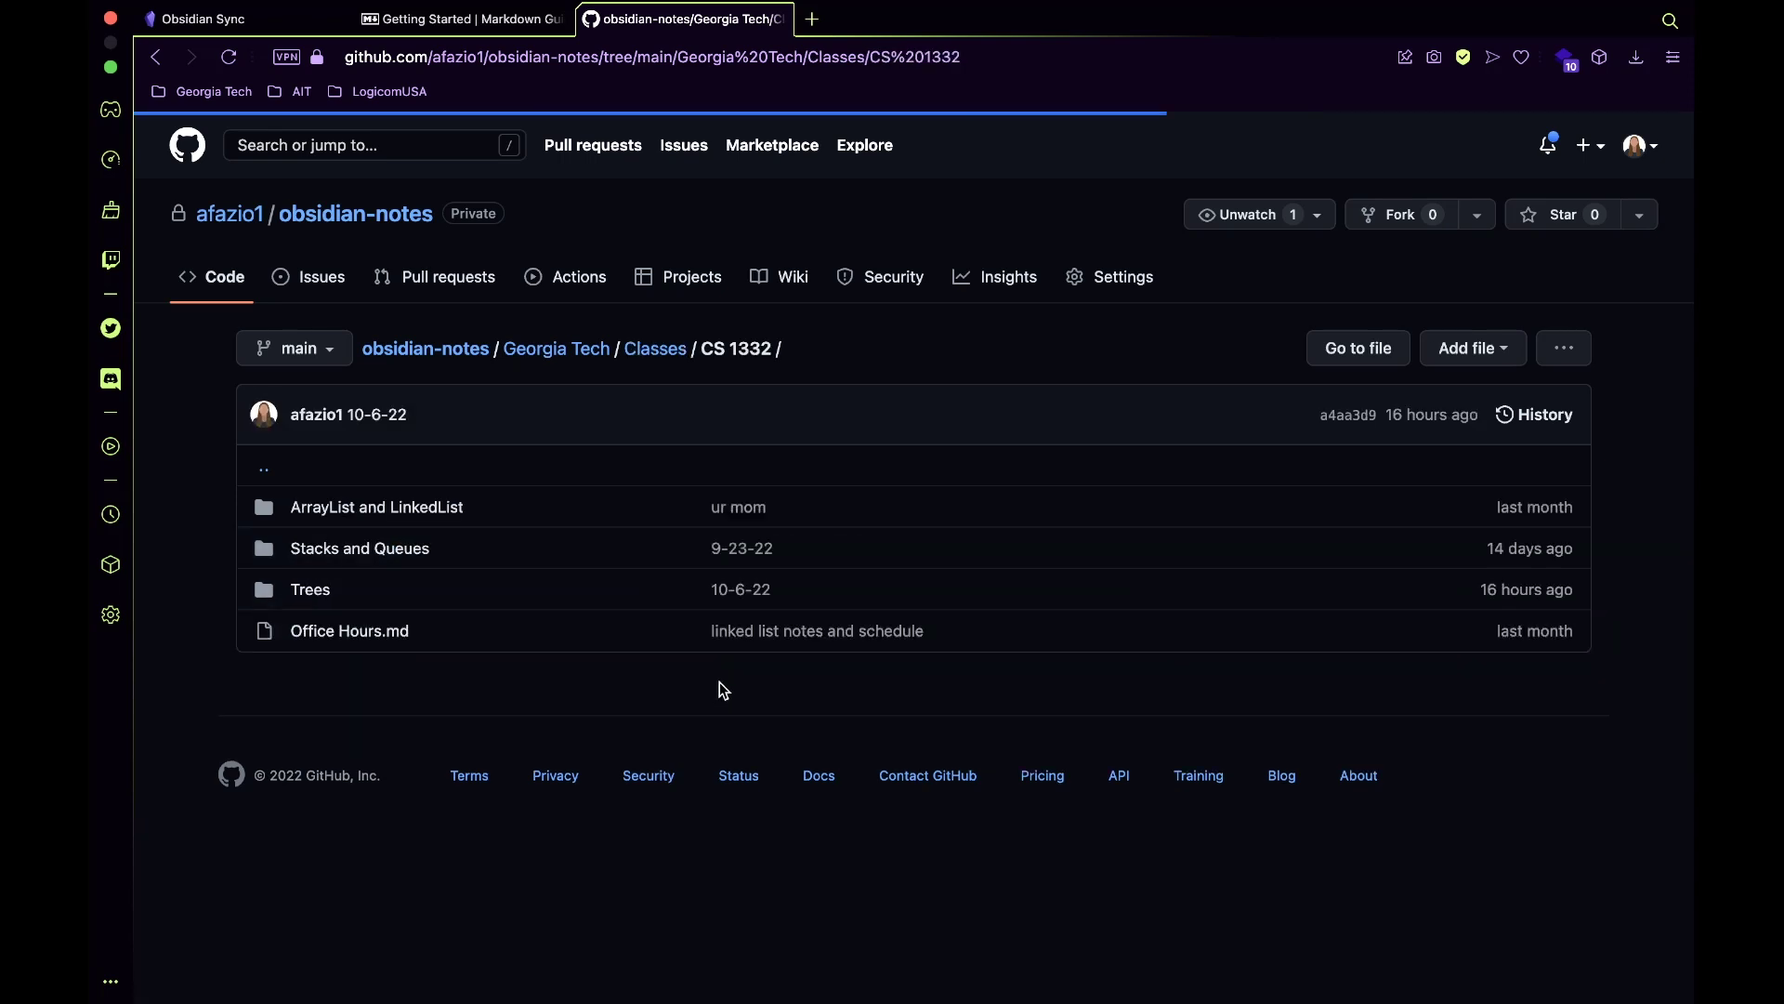
click(390, 553)
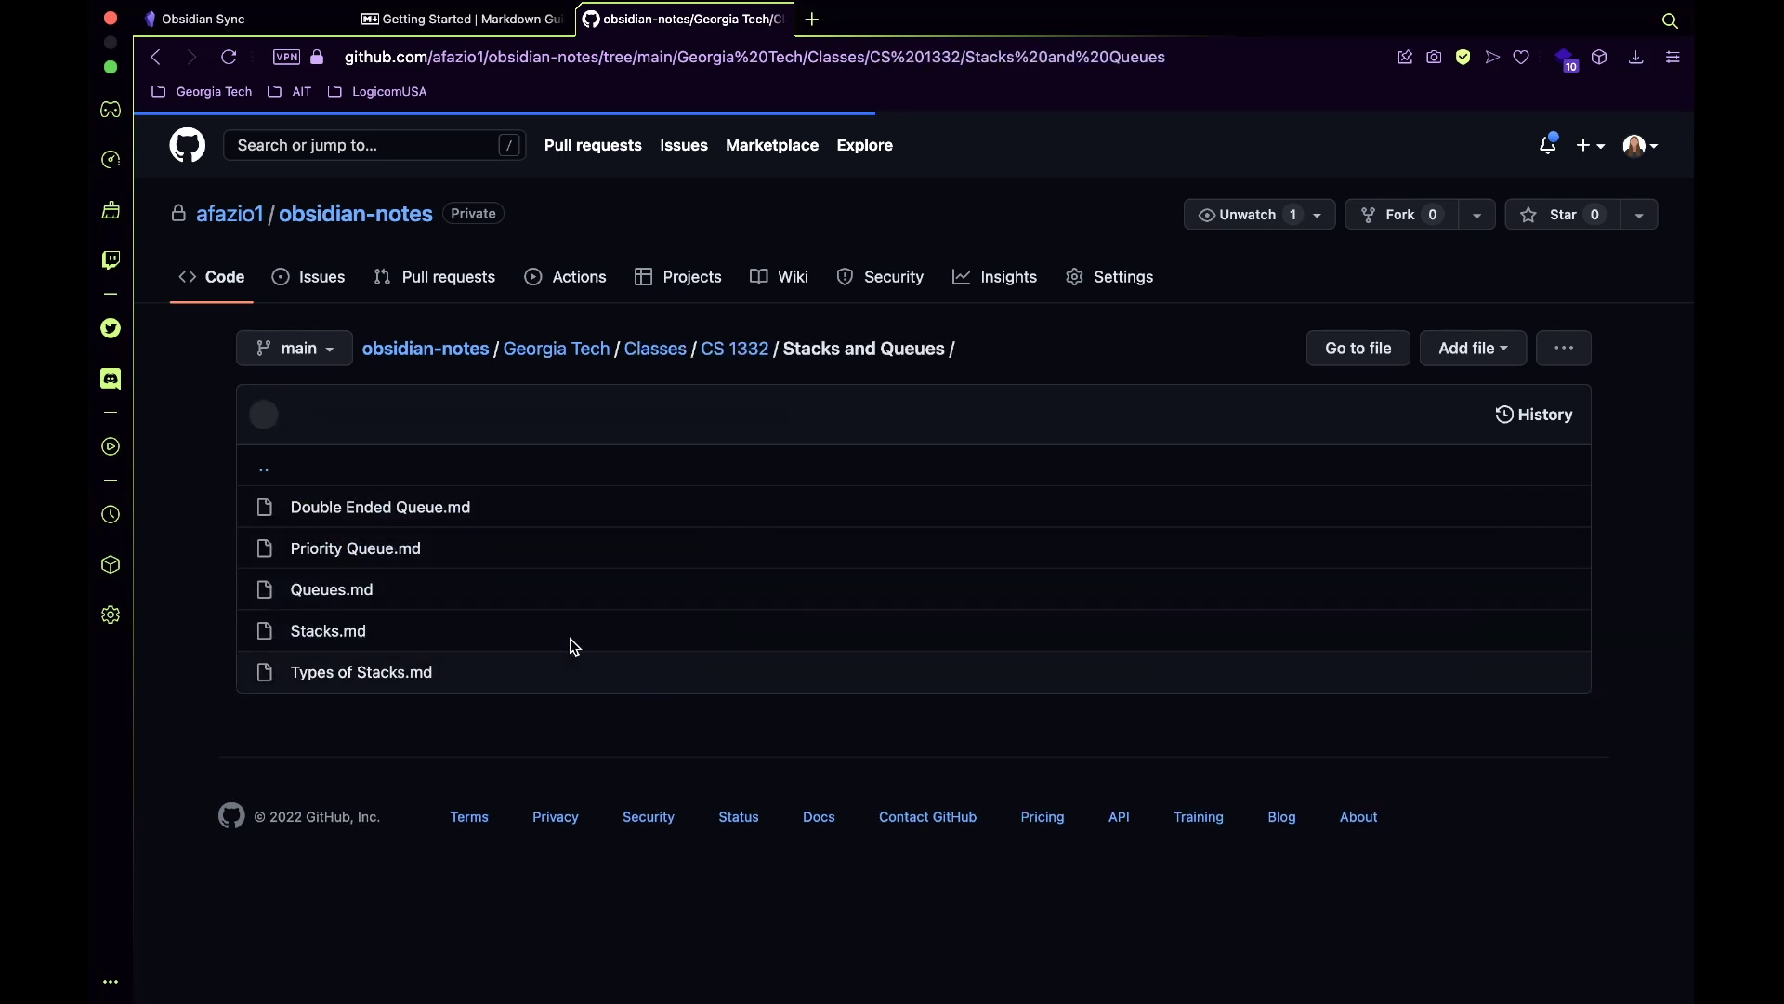
click(340, 591)
scroll(833, 681, down, 1)
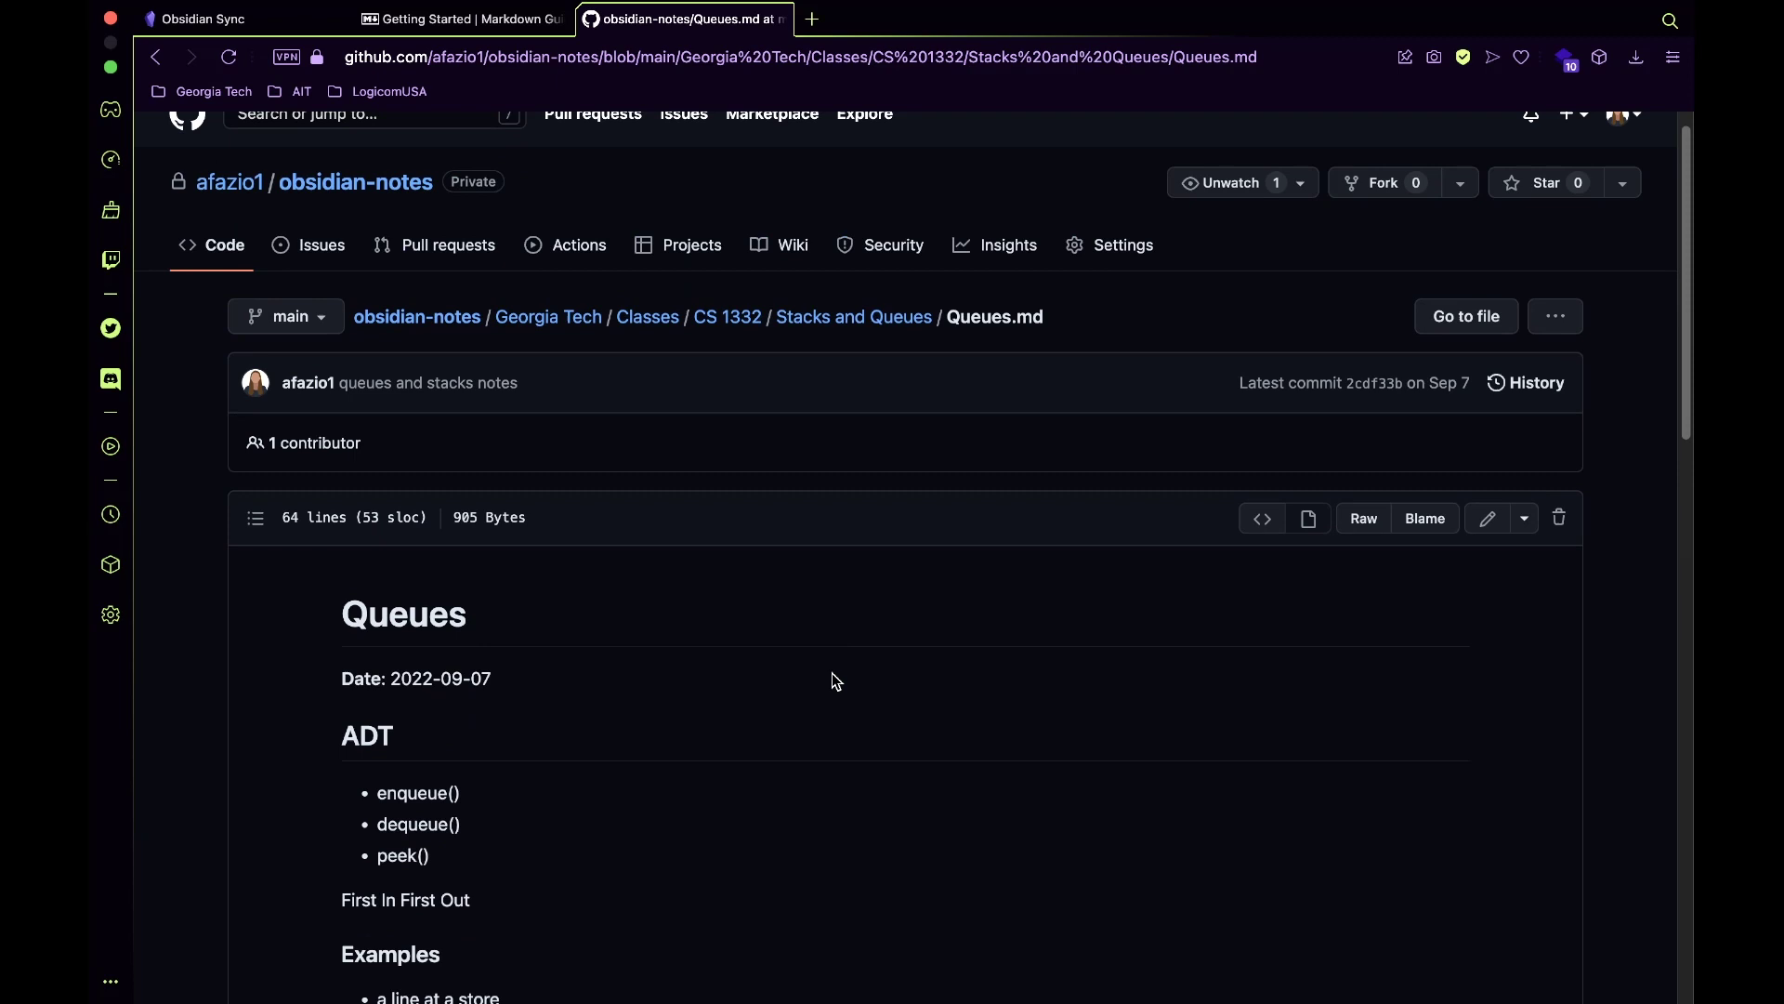
scroll(833, 678, down, 15)
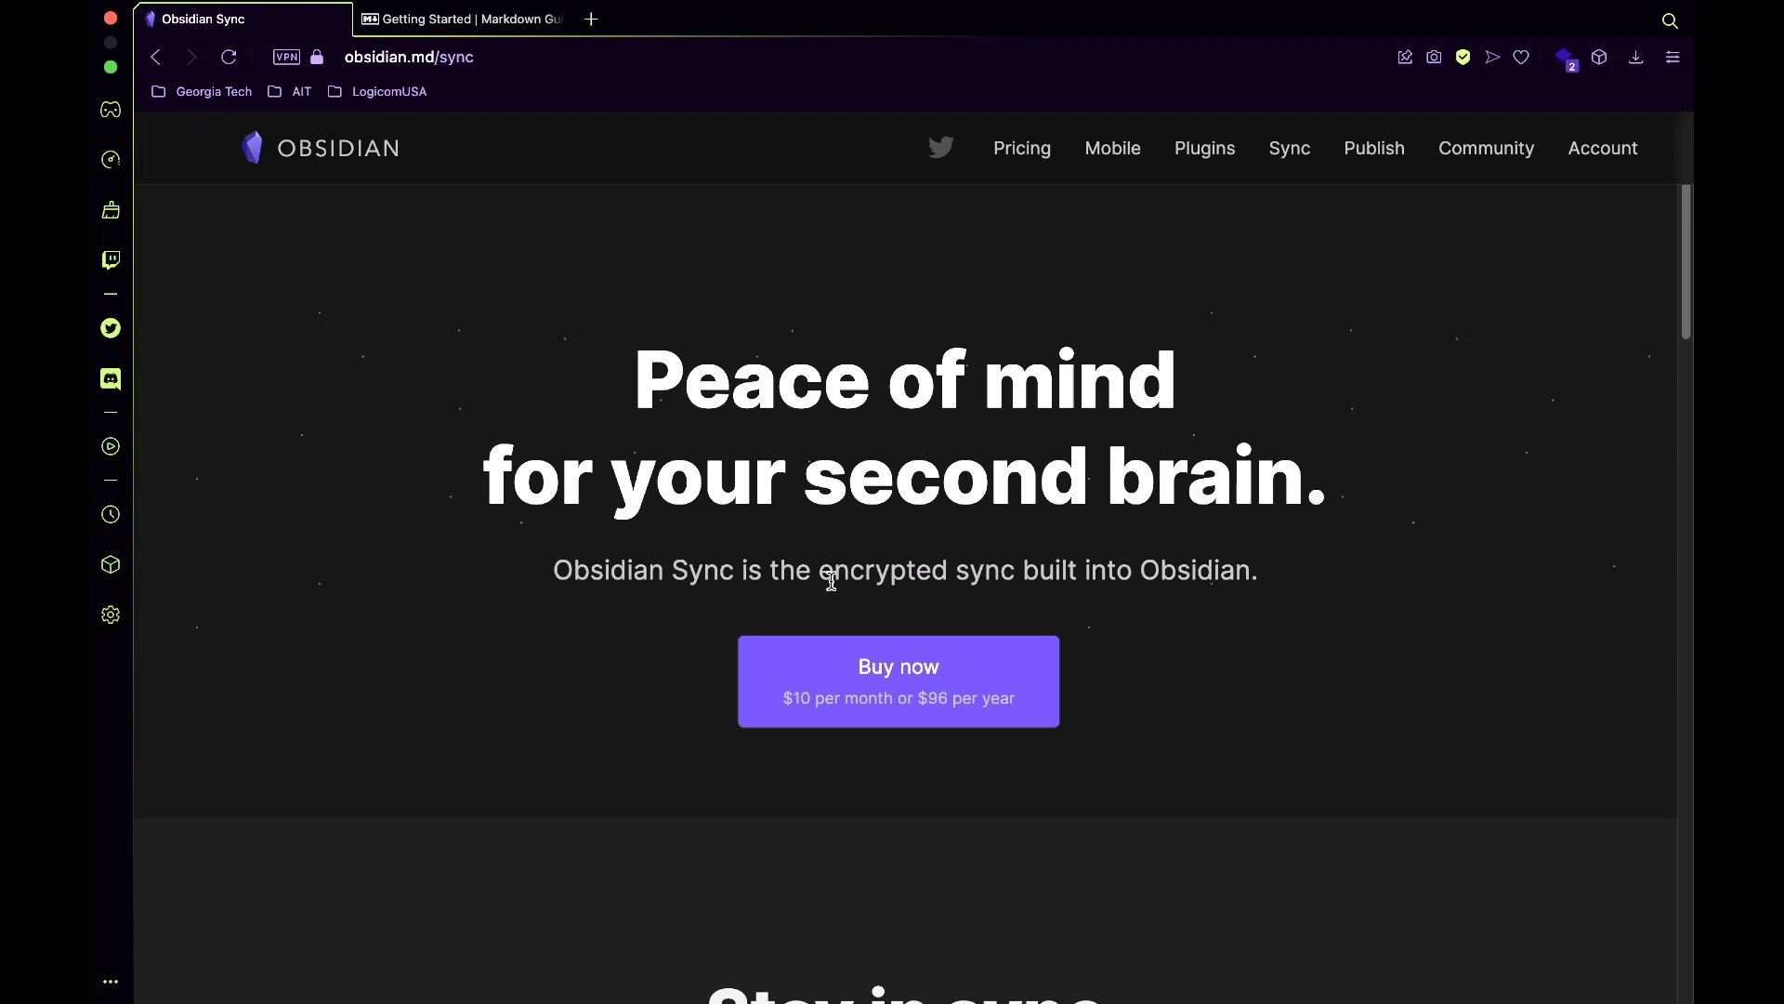
- Scroll the Obsidian Sync page past Stay in sync down to Private & encrypted
scroll(824, 576, down, 3)
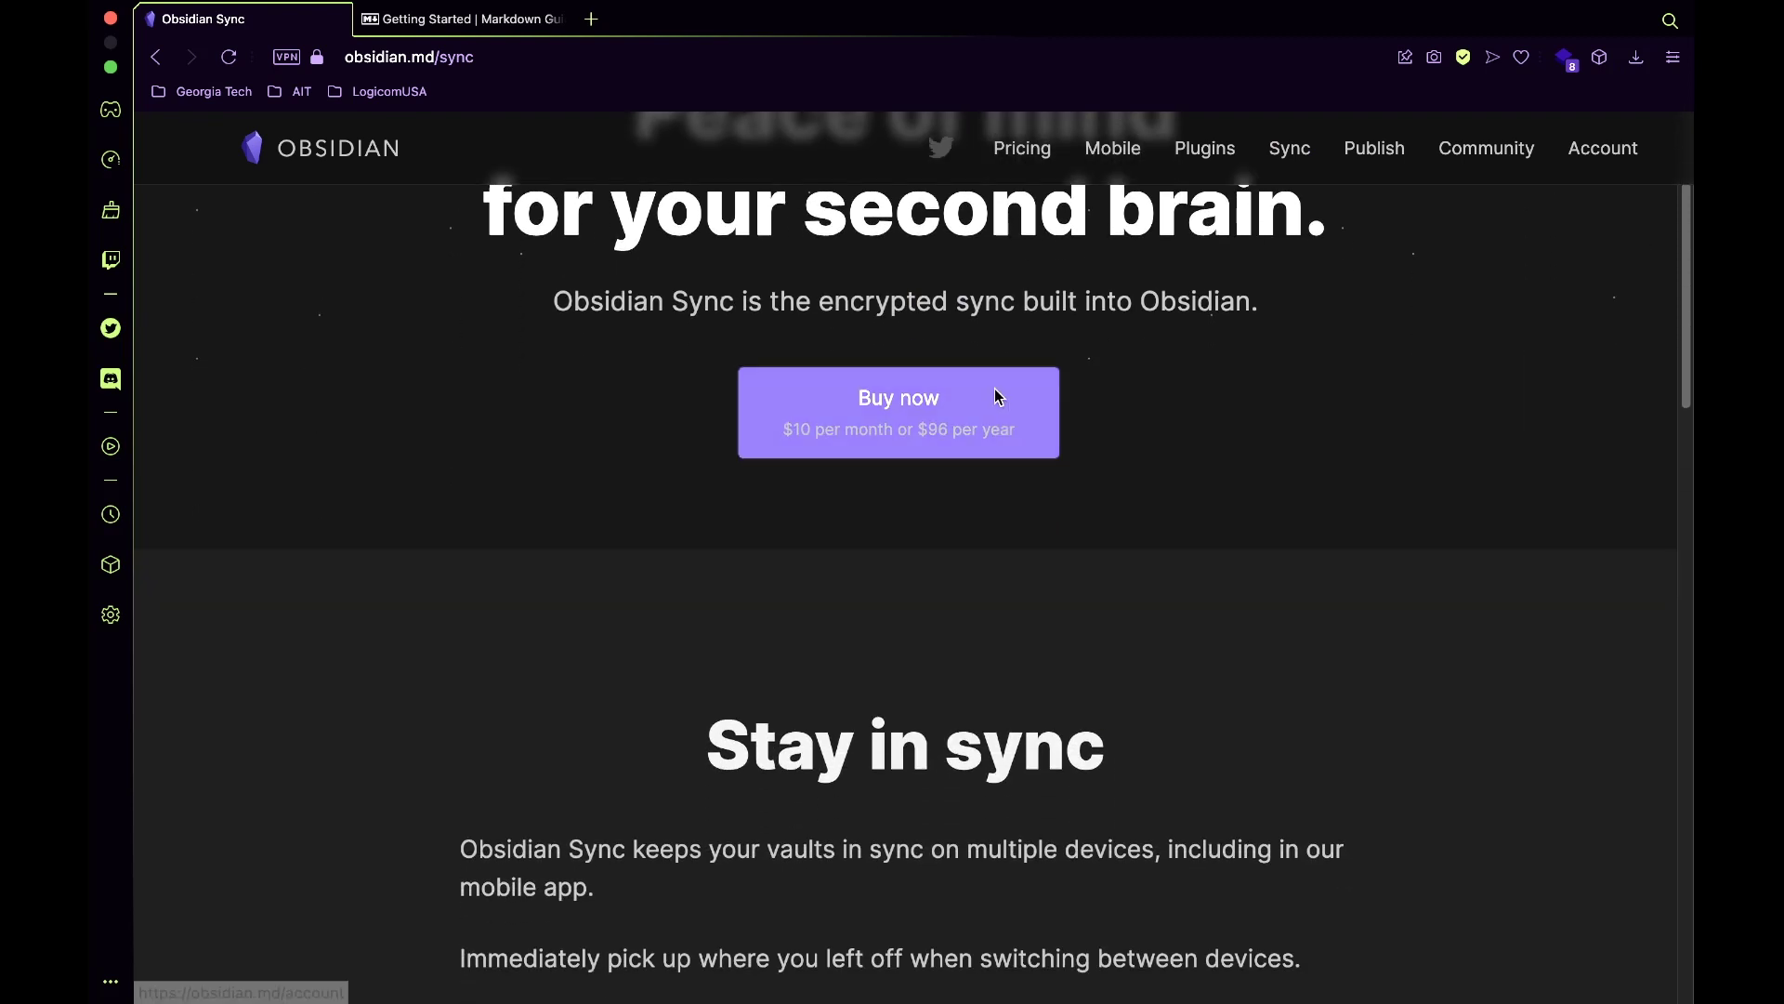
scroll(983, 550, down, 5)
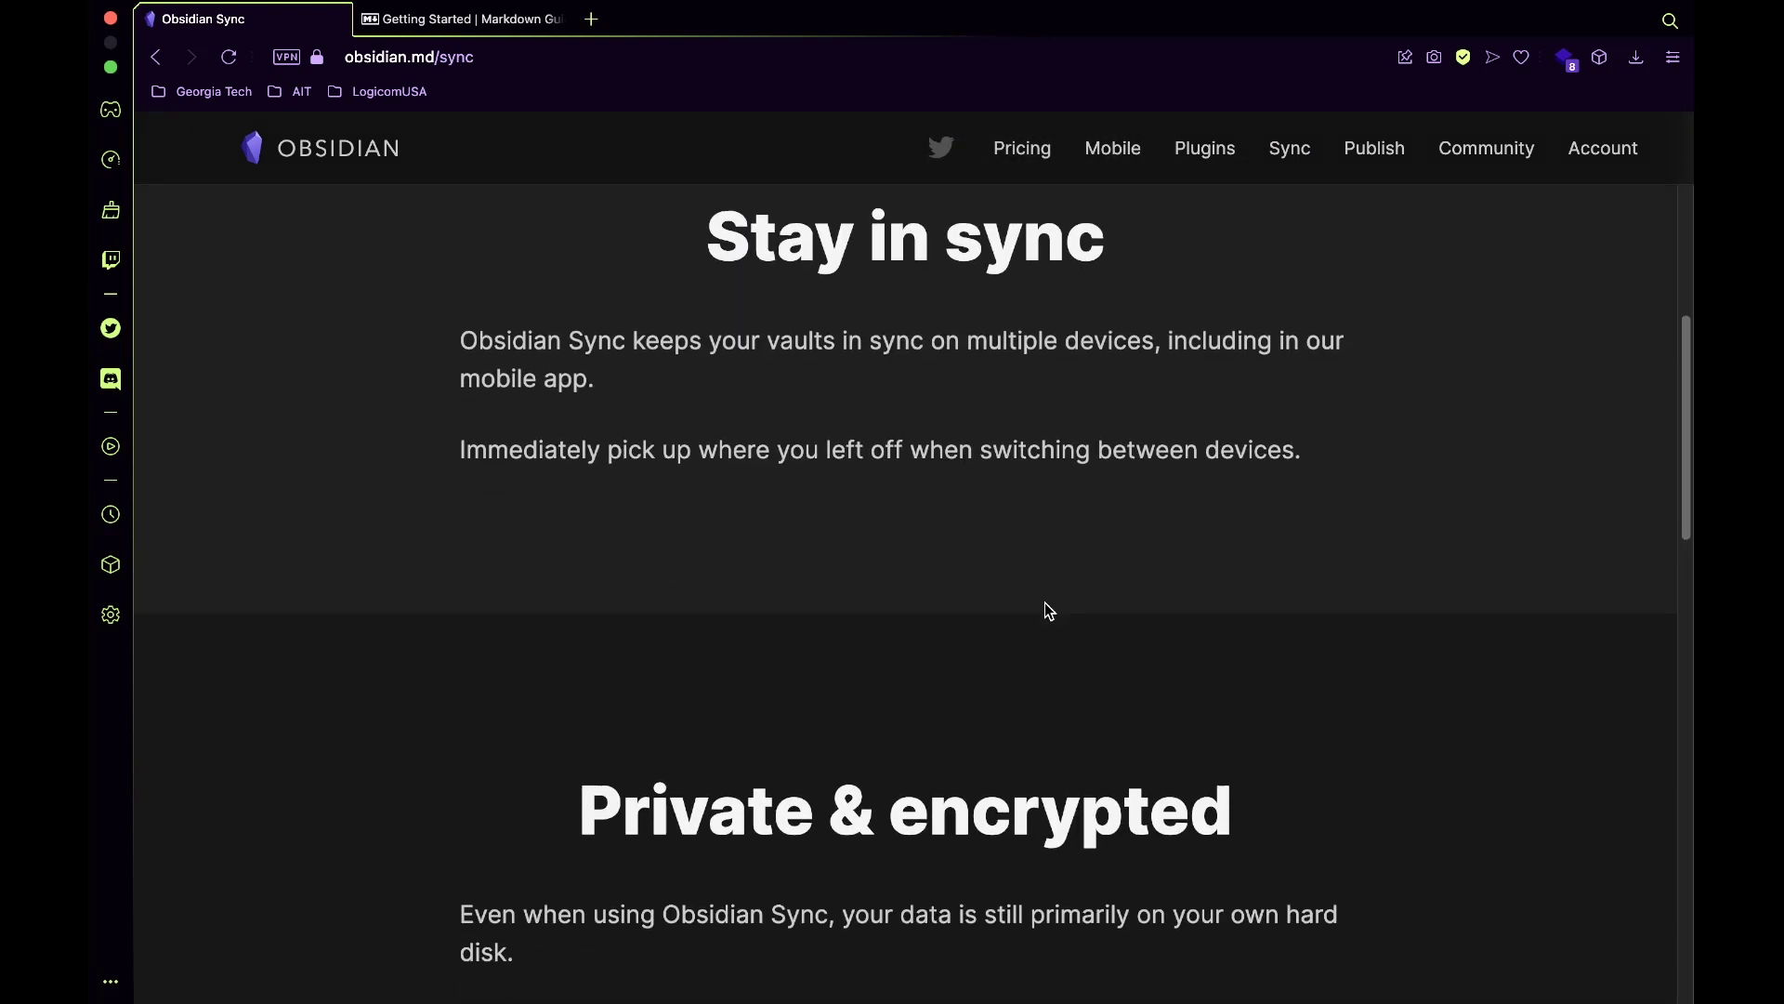
scroll(1044, 609, down, 4)
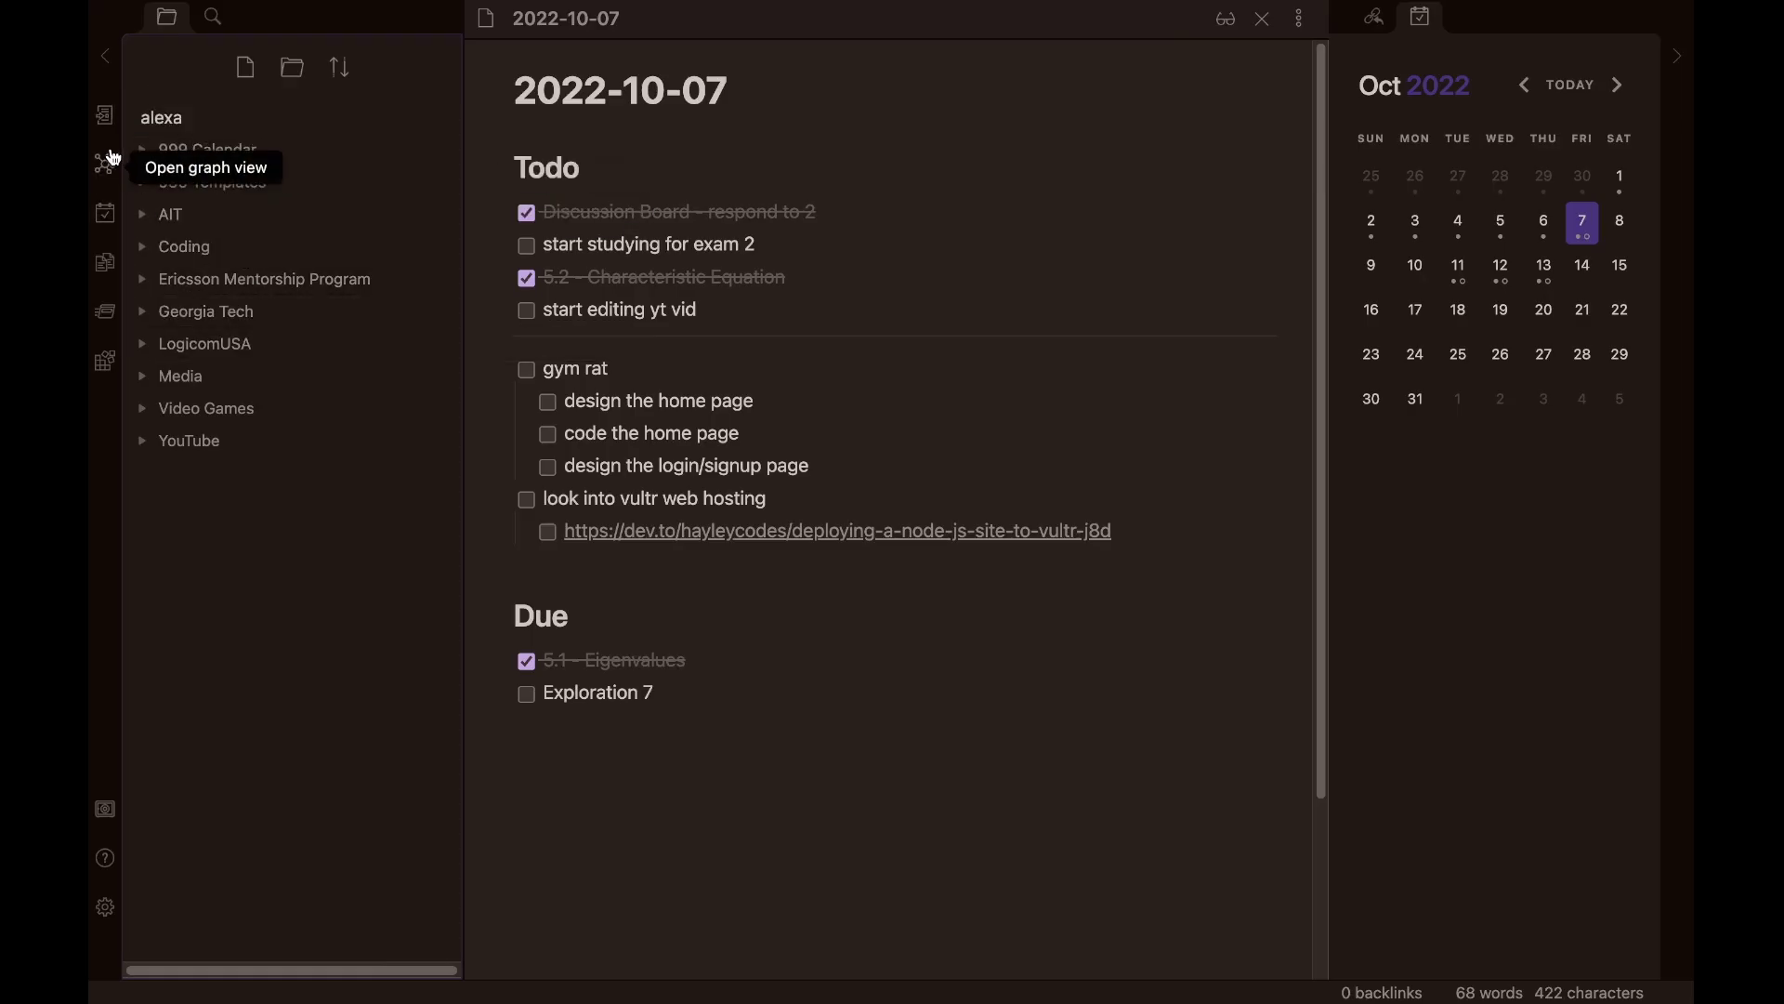
- Show the vault's graph of linked notes using the left-ribbon graph icon
click(105, 163)
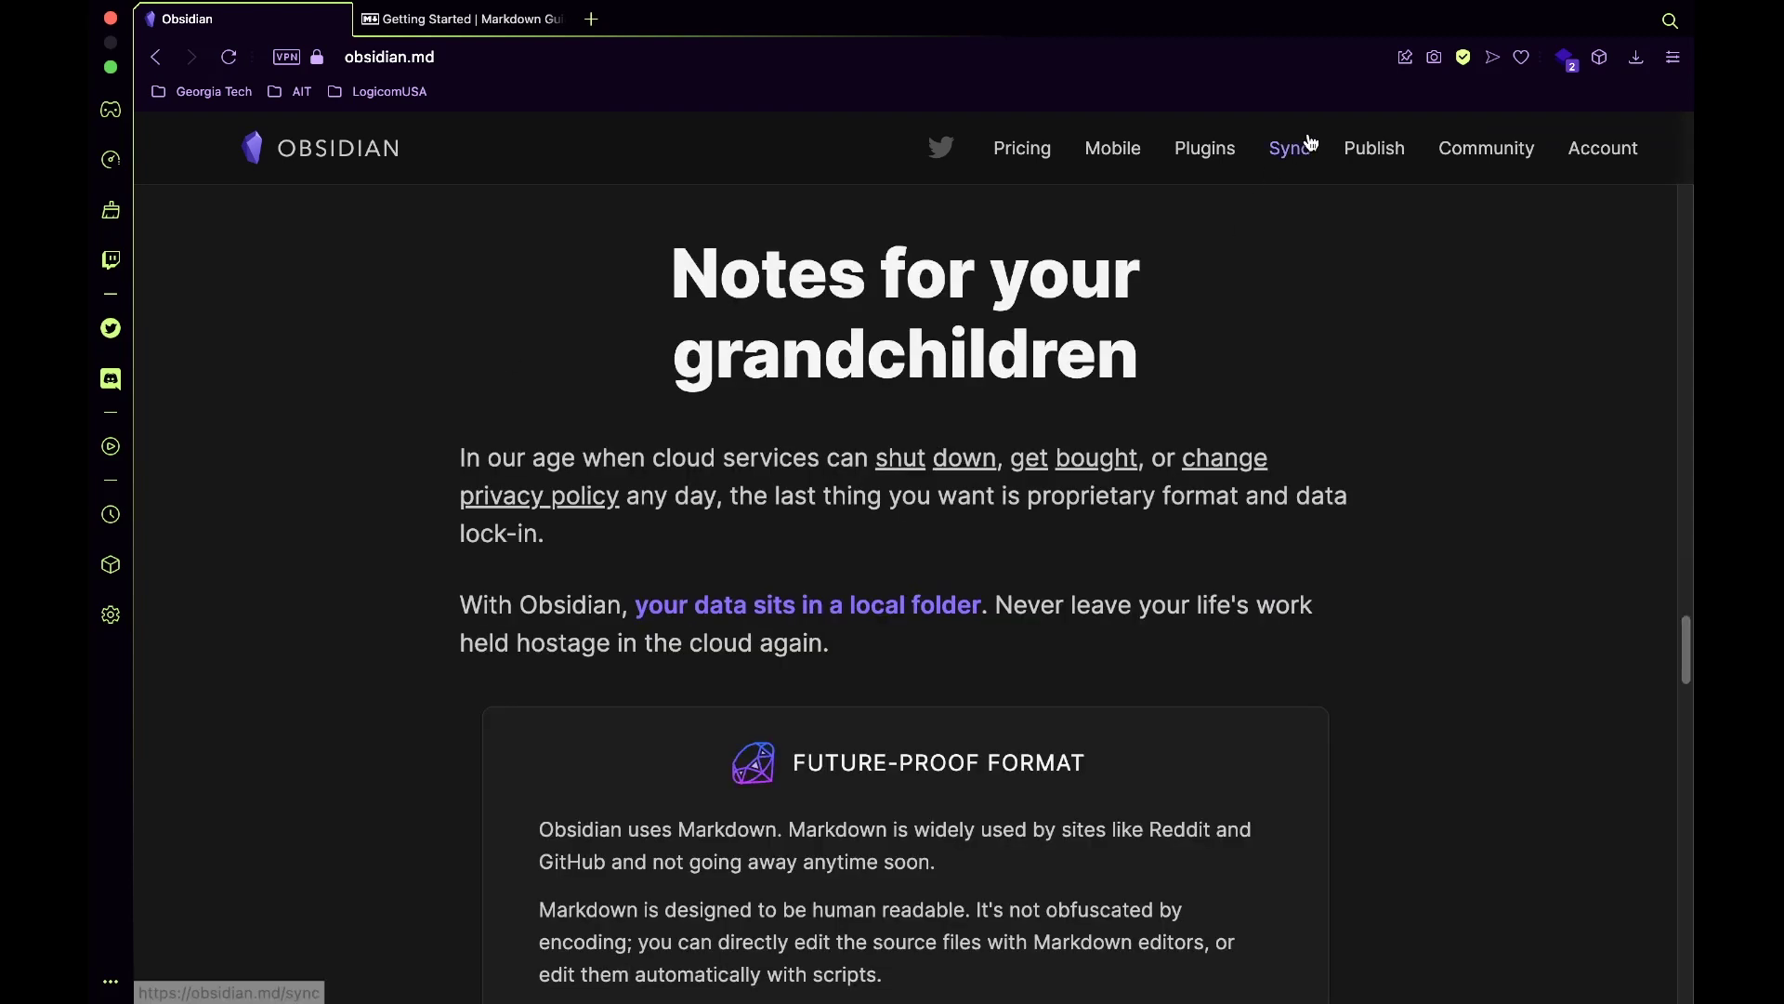
- Scroll further down the Obsidian Sync page
scroll(834, 582, down, 2)
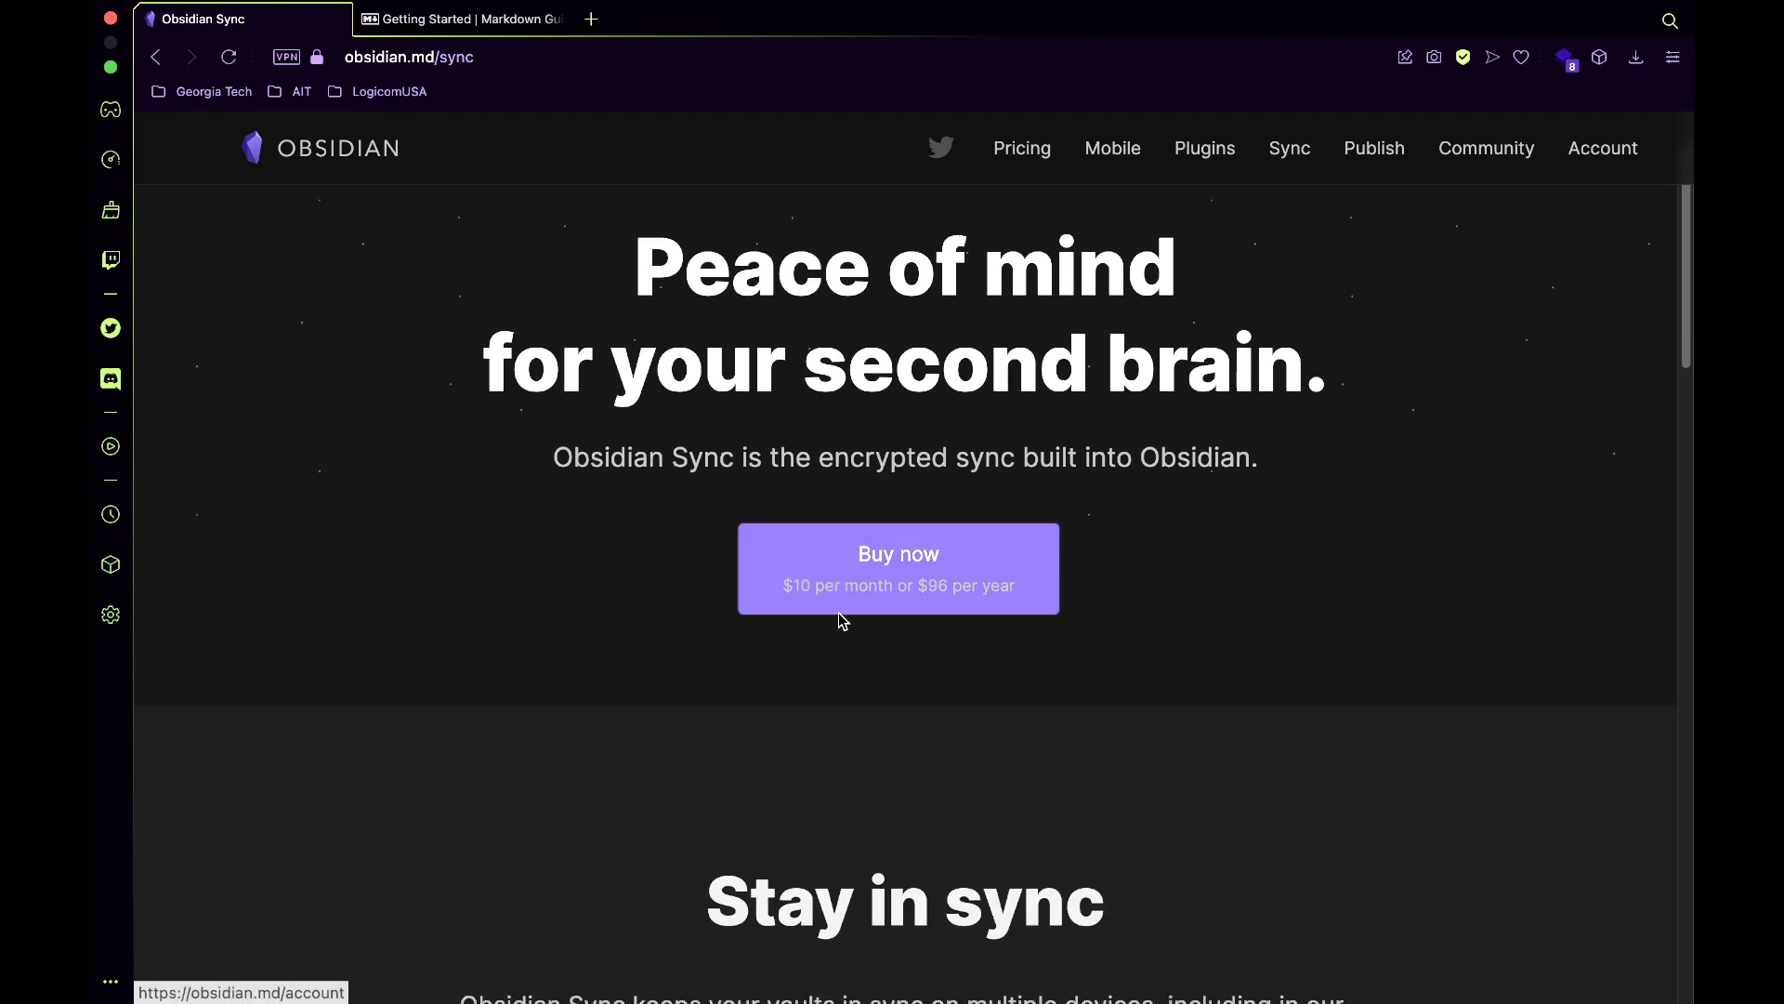
scroll(1000, 394, down, 2)
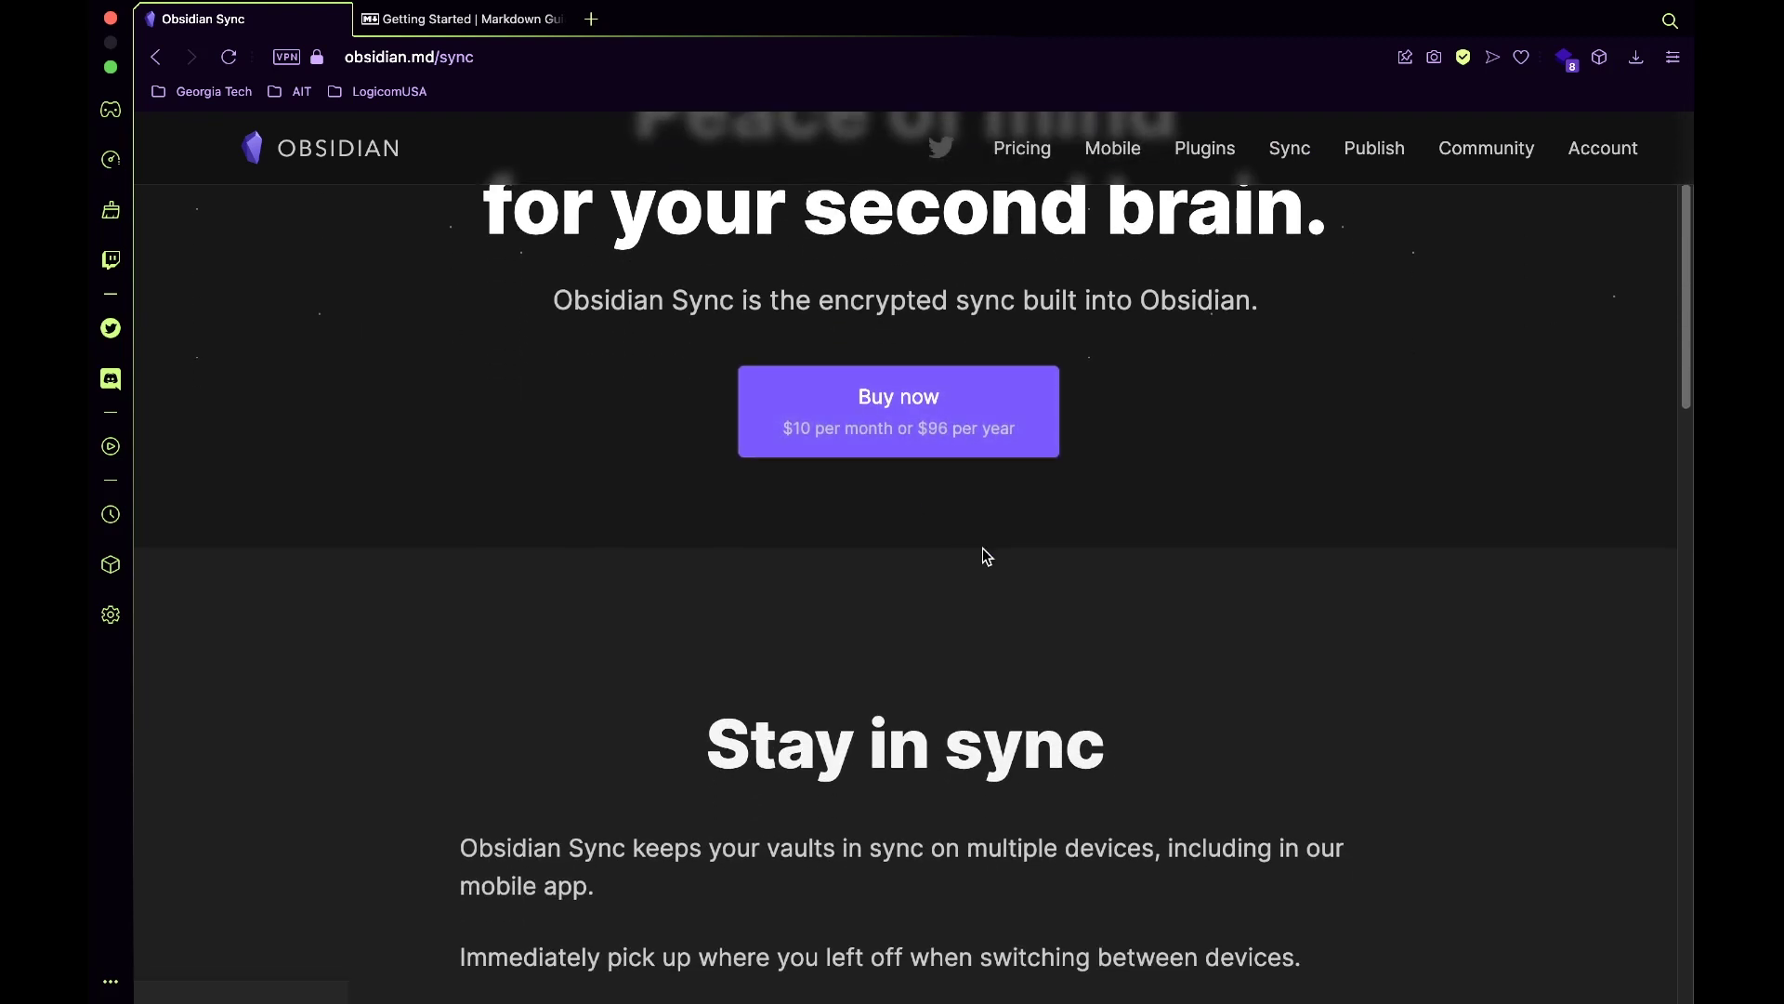
scroll(985, 556, down, 5)
scroll(1023, 585, down, 4)
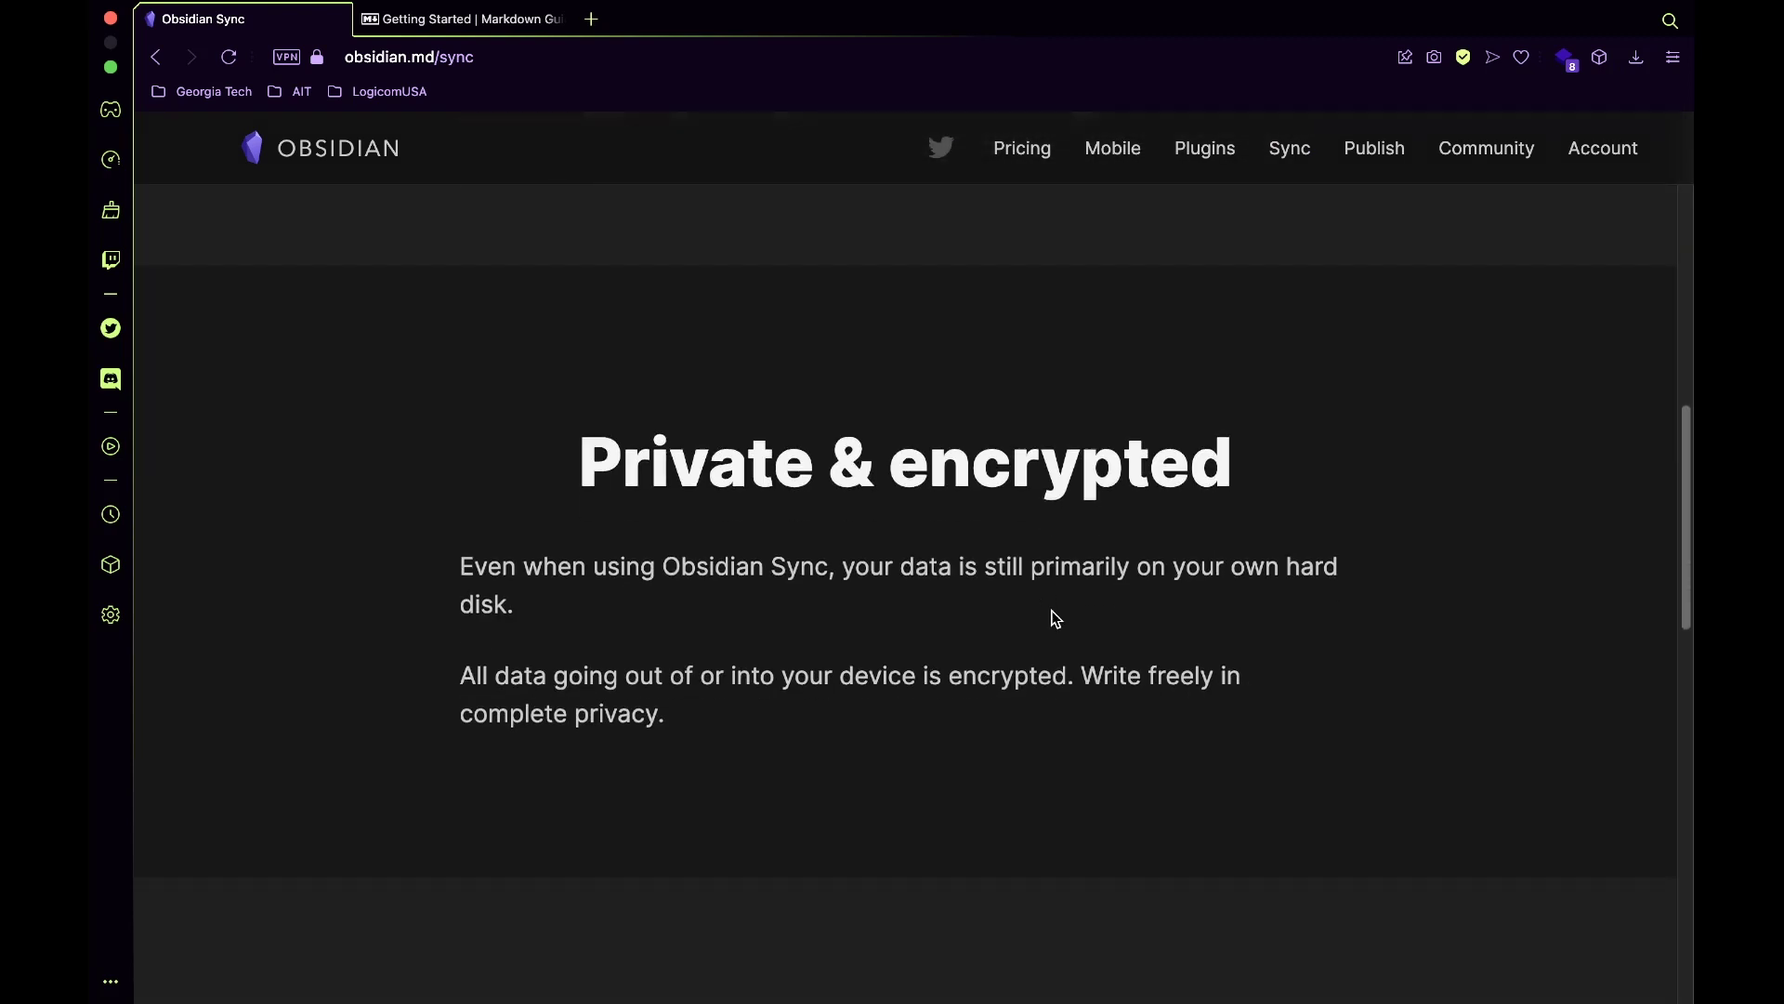
- Go back to the obsidian.md home page and scroll down to the testimonials
key(super+bracketleft)
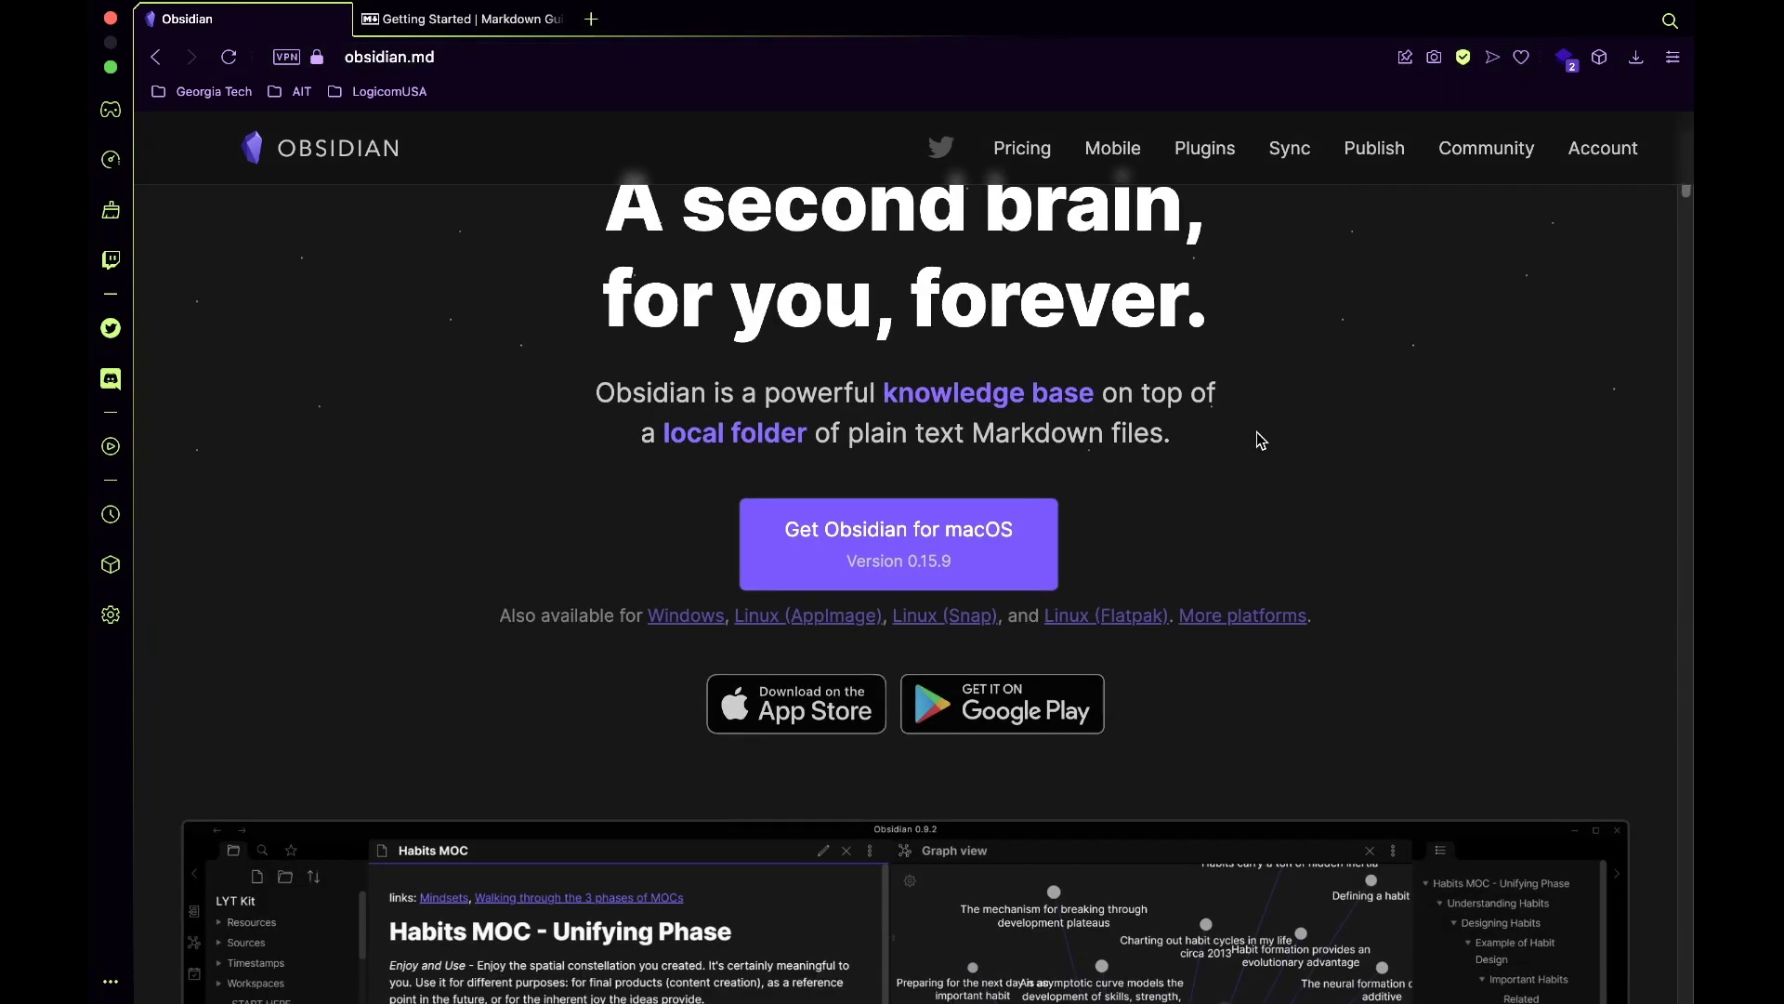
scroll(1259, 437, down, 3)
scroll(1262, 441, down, 5)
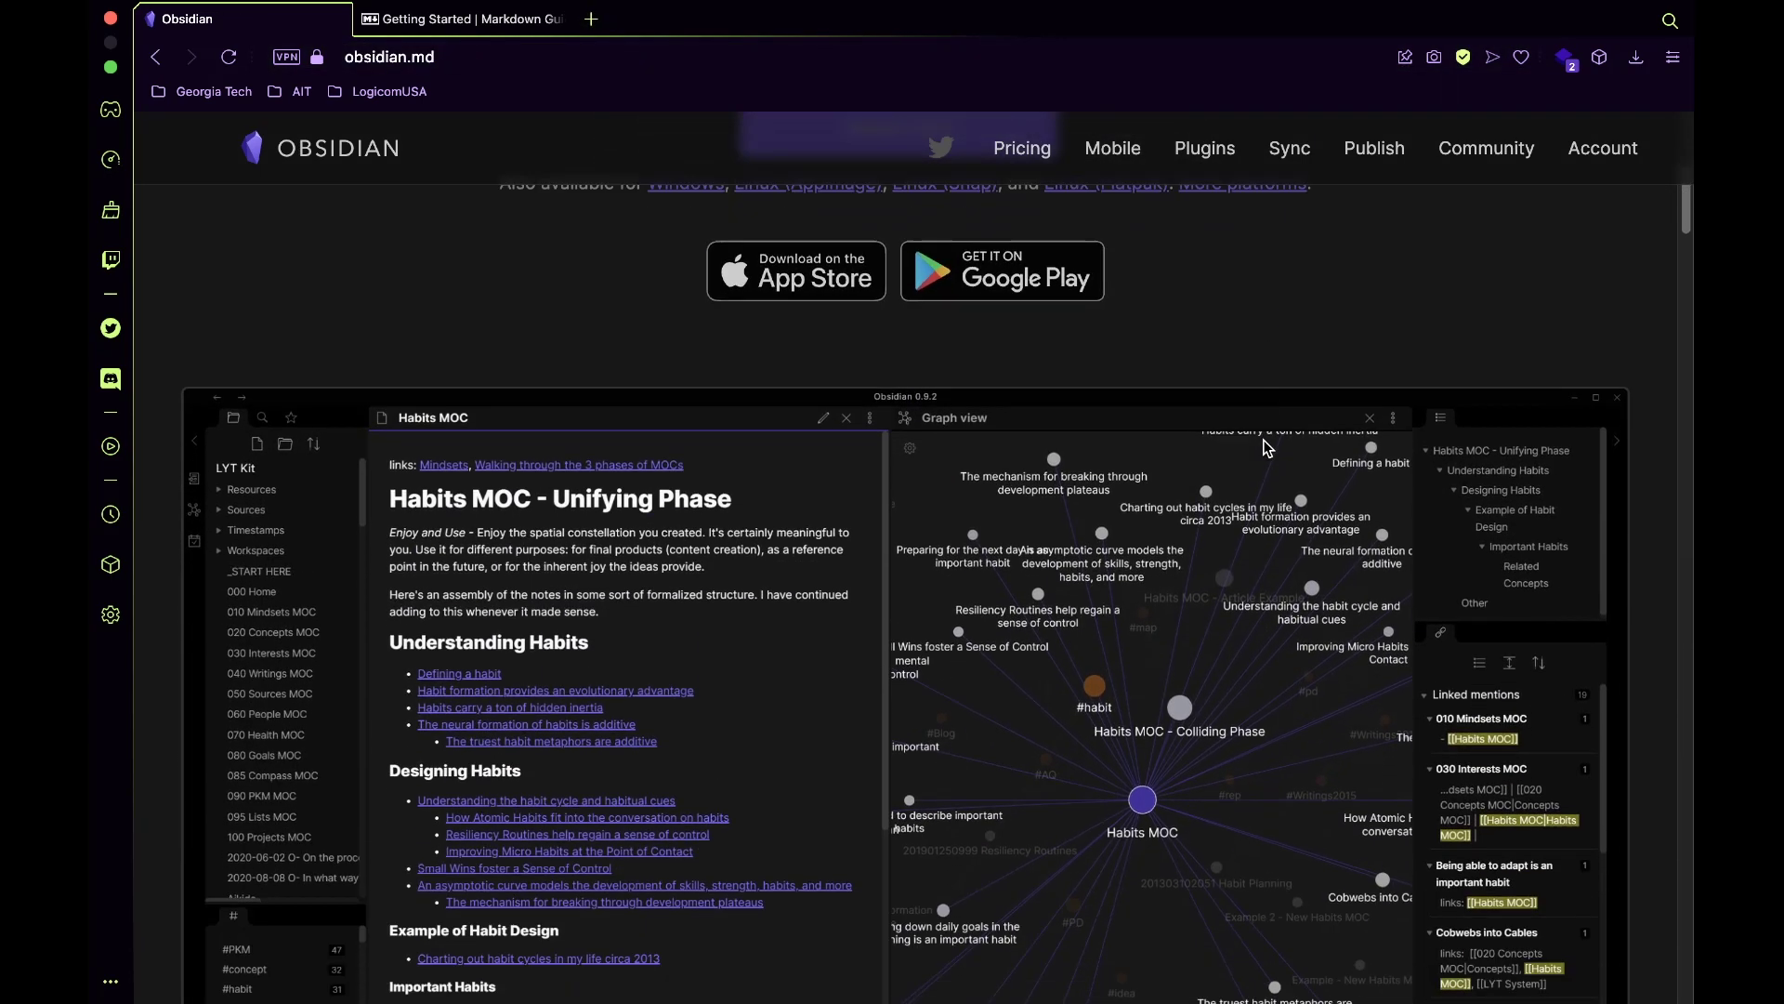
scroll(1271, 446, down, 7)
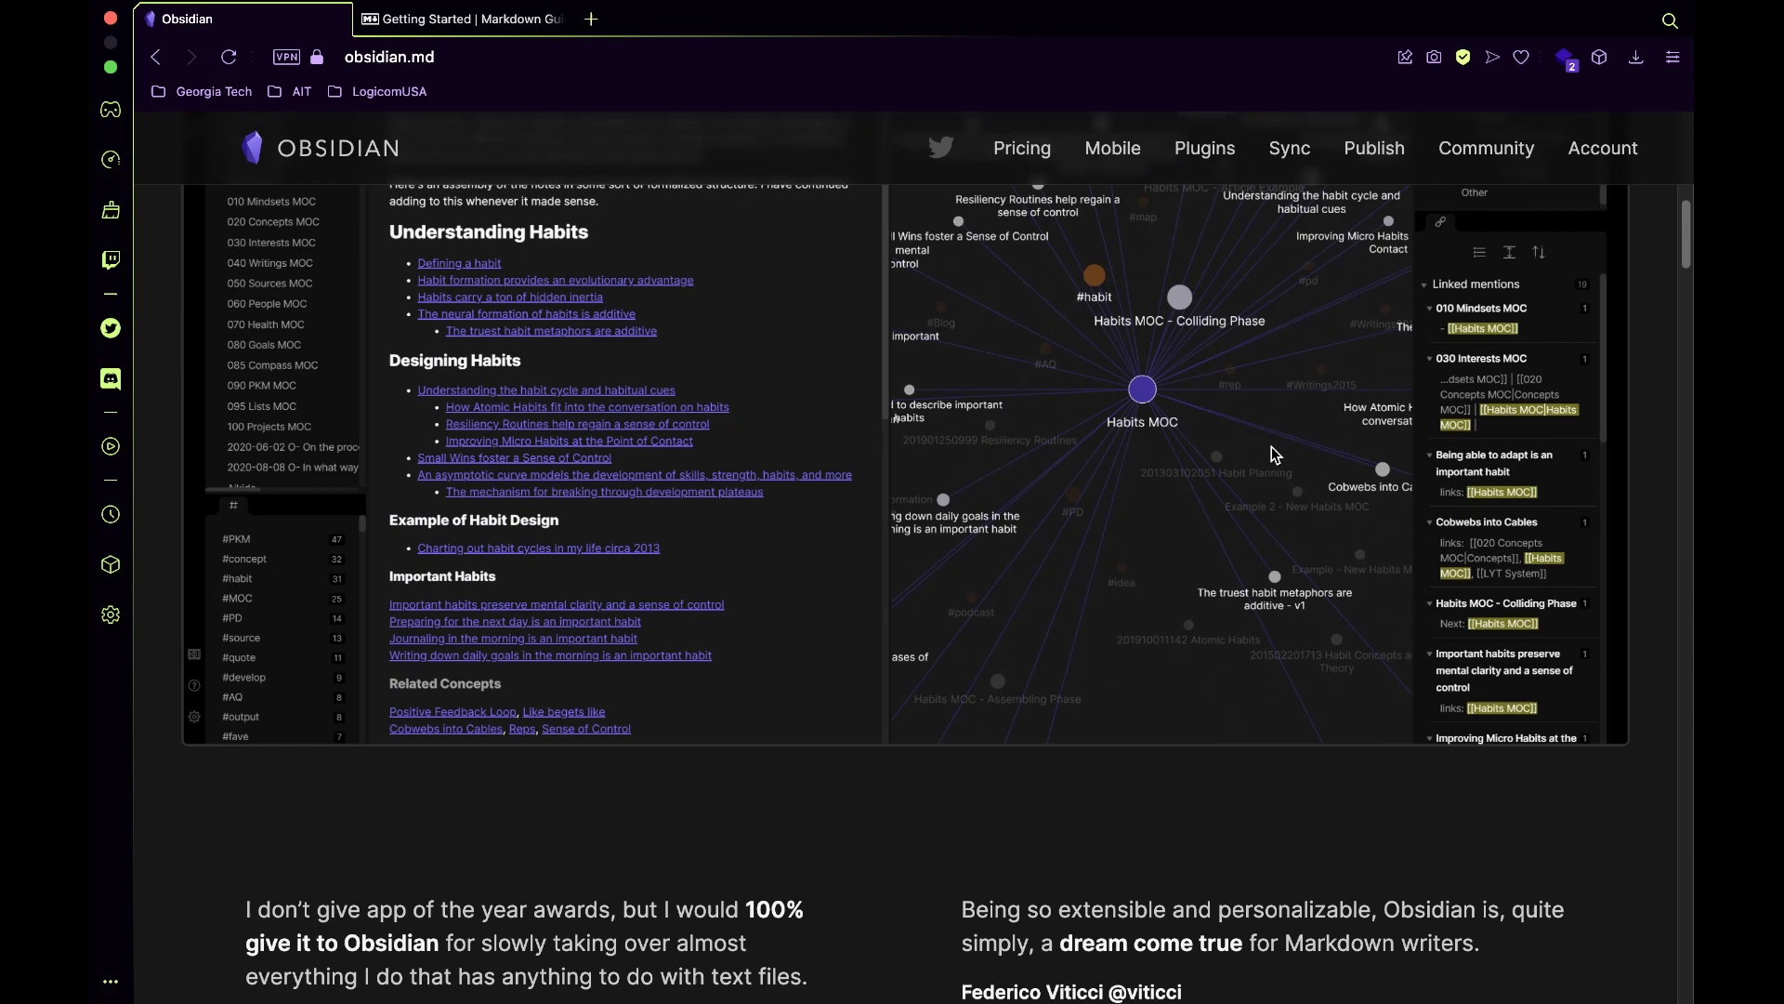
- Switch to the Markdown Guide's Getting Started tab and read down to Why Use Markdown?
click(542, 18)
scroll(900, 407, down, 3)
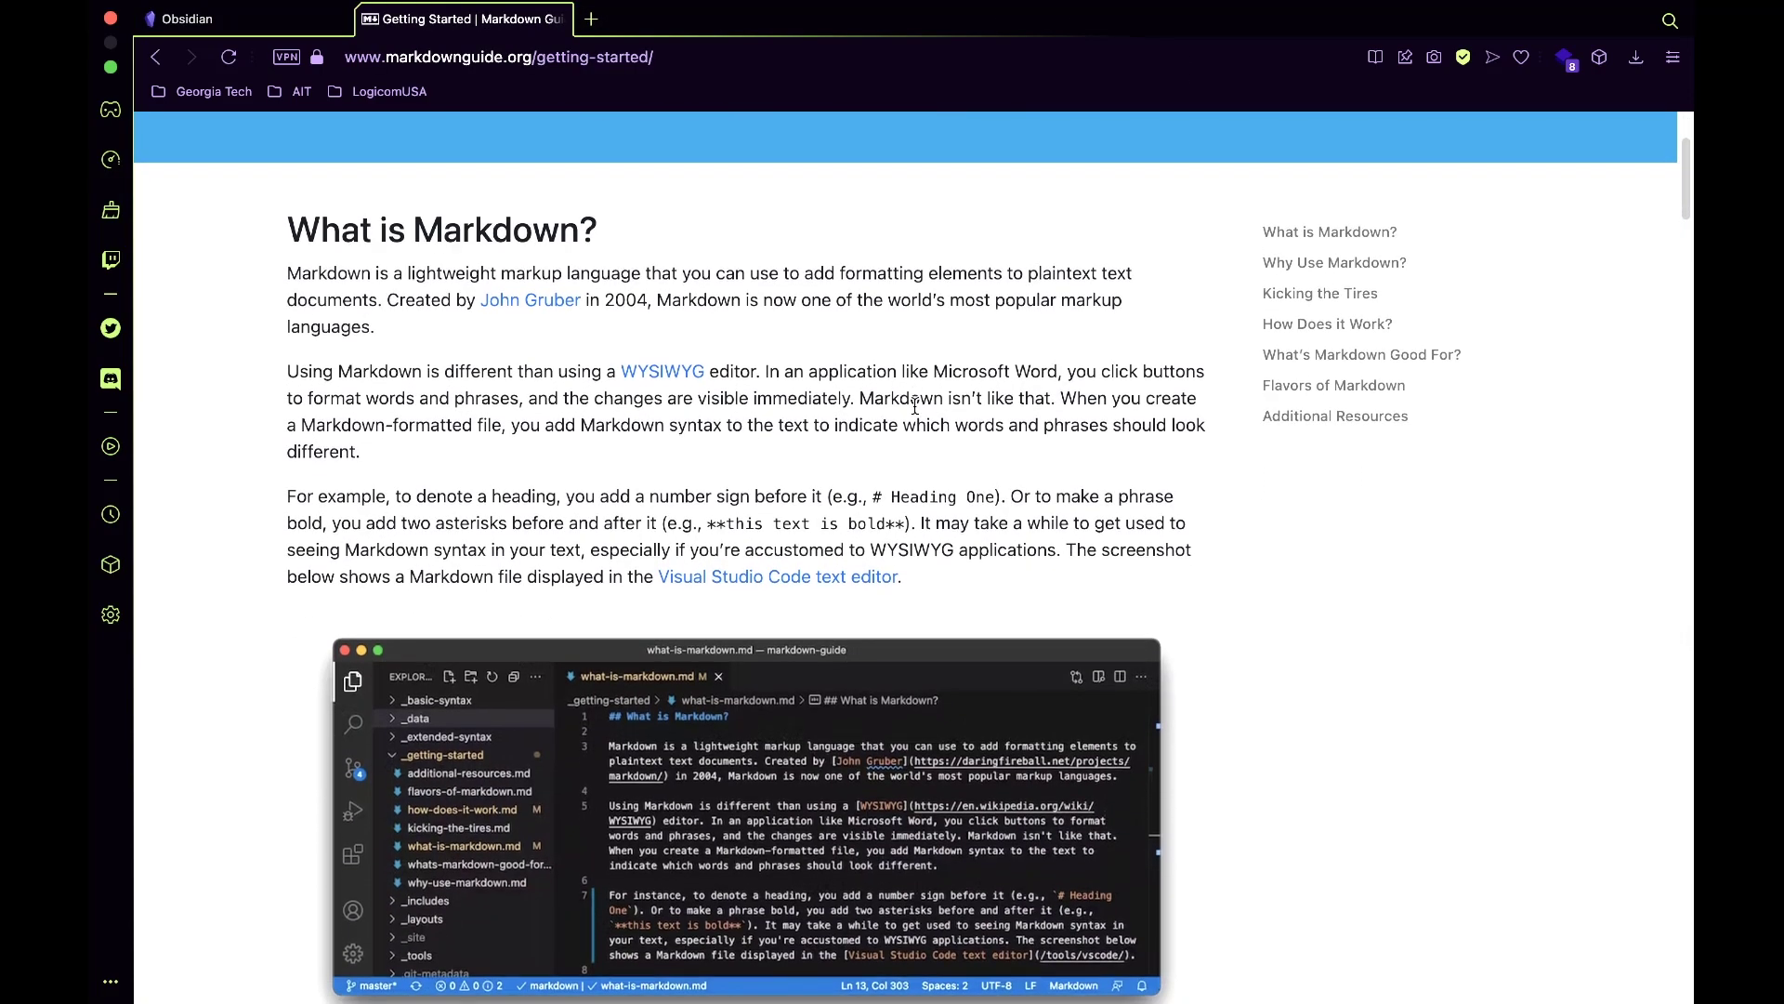
scroll(914, 406, down, 8)
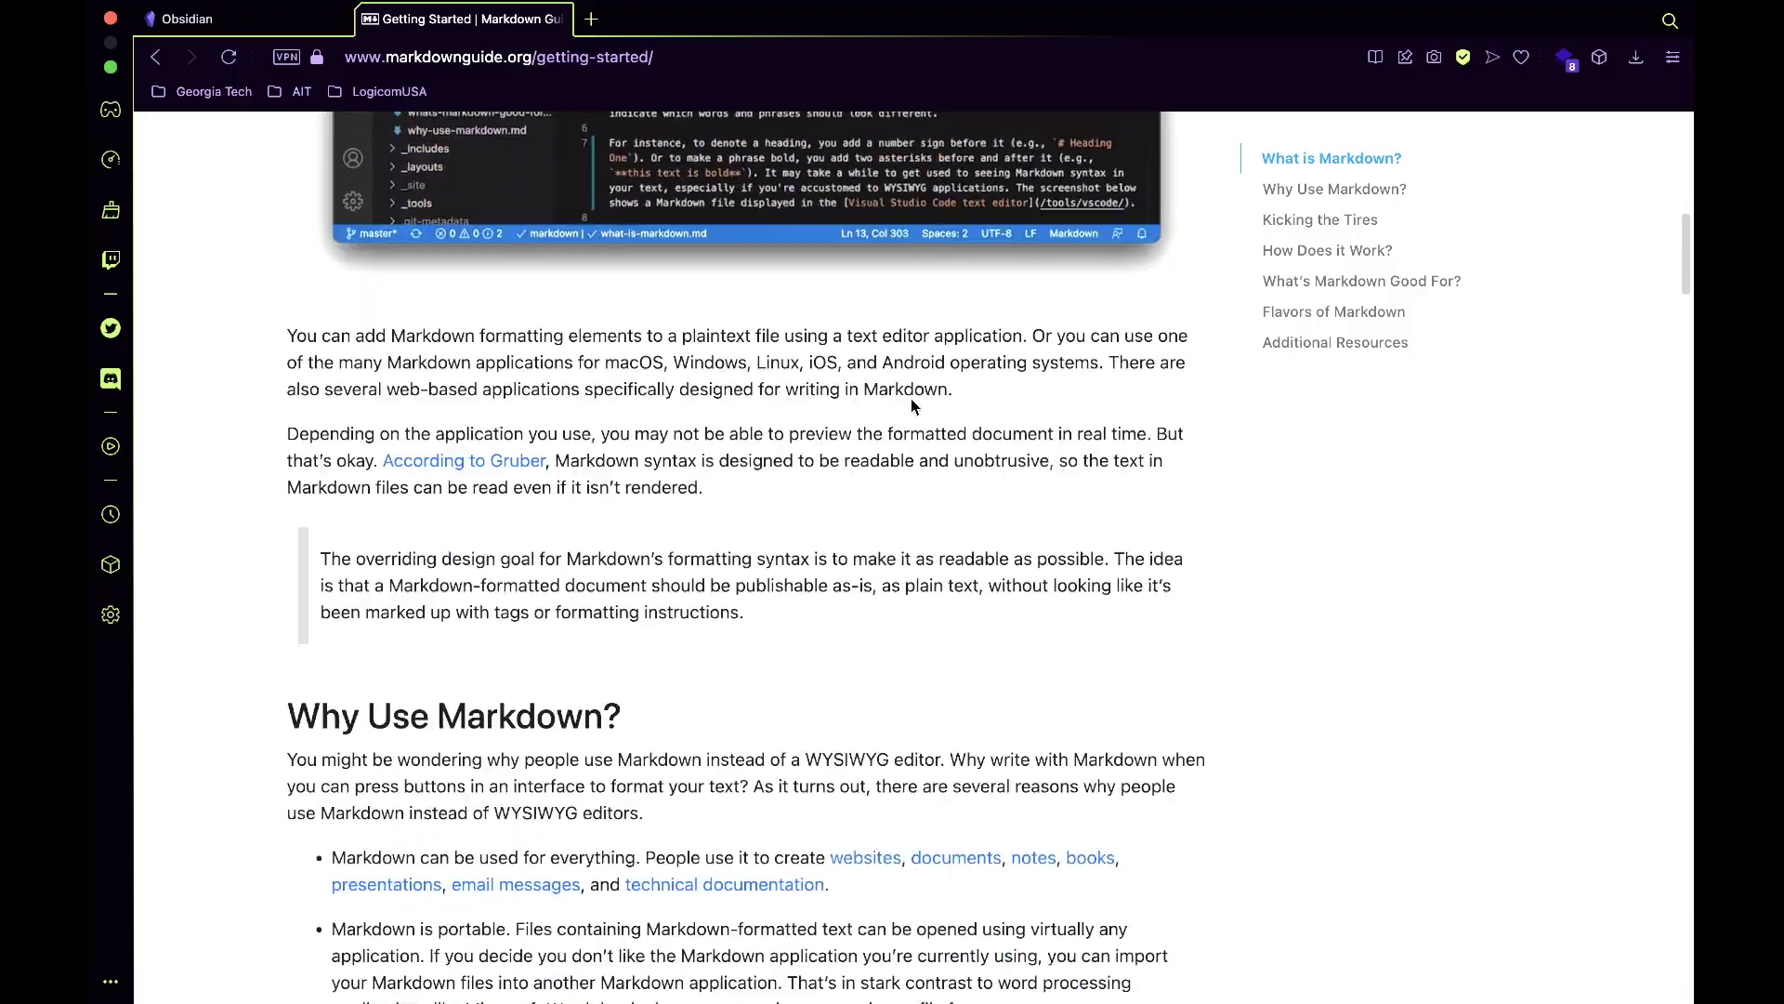